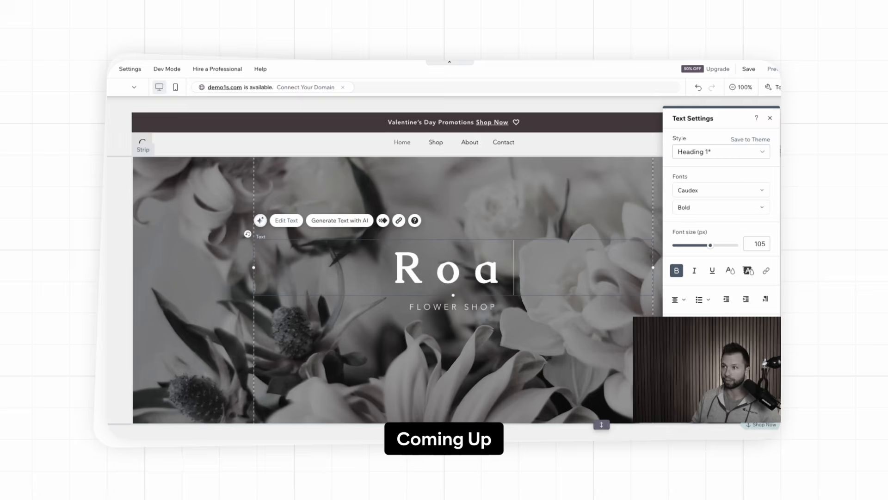
pyautogui.write('ewood')
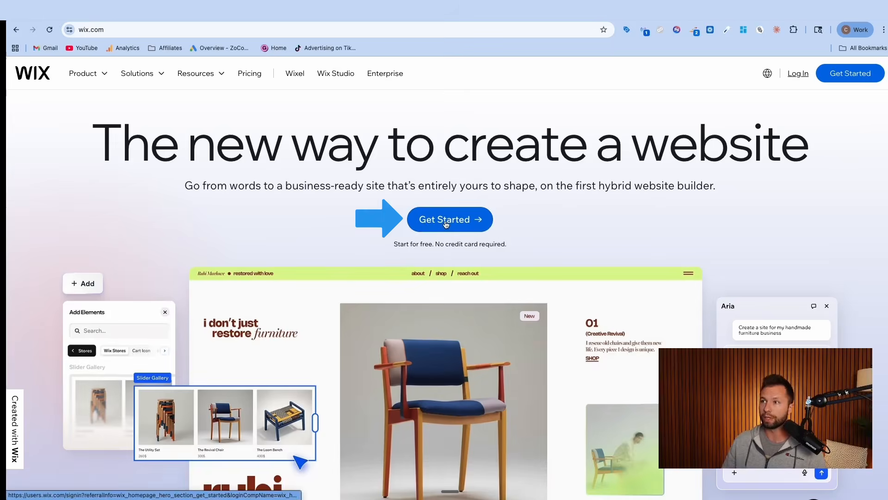
# Start a new website for myself, my business or a friend, and choose to set it up by chatting with AI
pyautogui.click(441, 222)
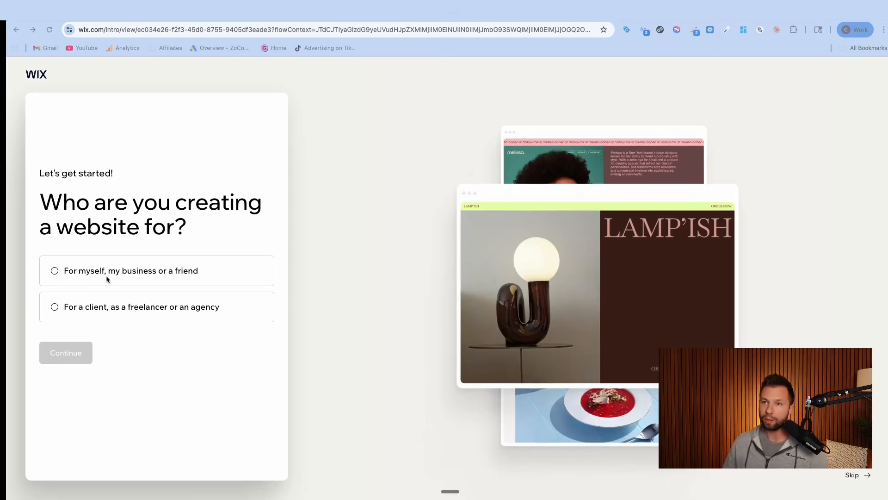
pyautogui.click(68, 272)
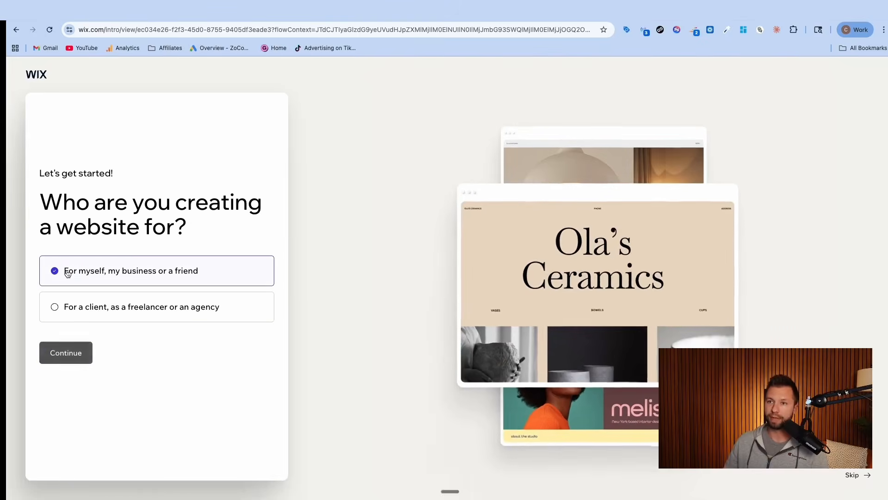
pyautogui.click(69, 353)
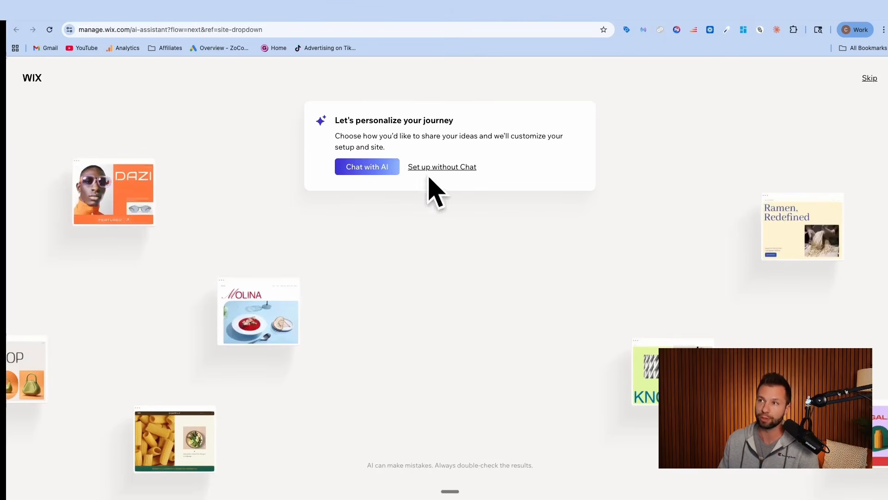
pyautogui.click(370, 170)
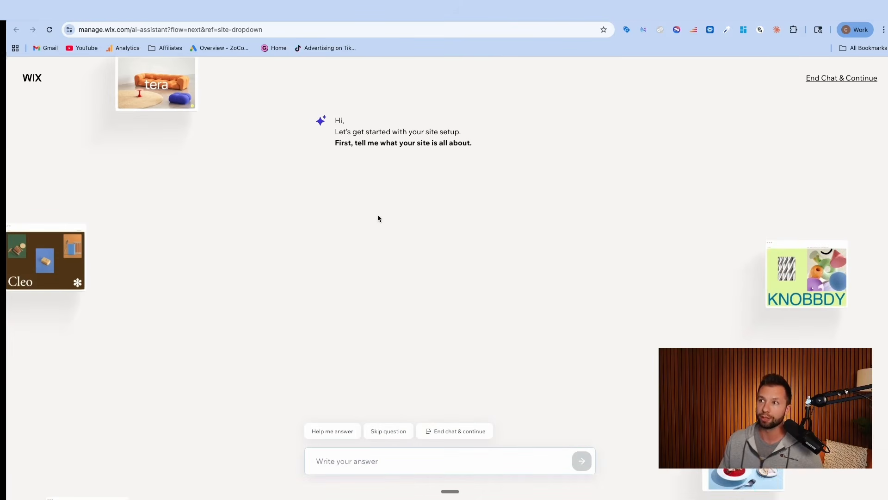
# Tell the AI that the site is for local flower shop RoseWood Floral and must capture people's information for weddings, banquets and funerals
pyautogui.write("I have a local flower shop called Rose Wood Floral. I want to create a website that allows me to capture people's information for weddings, banquets, funerals, anything so I can provide them flower services.")
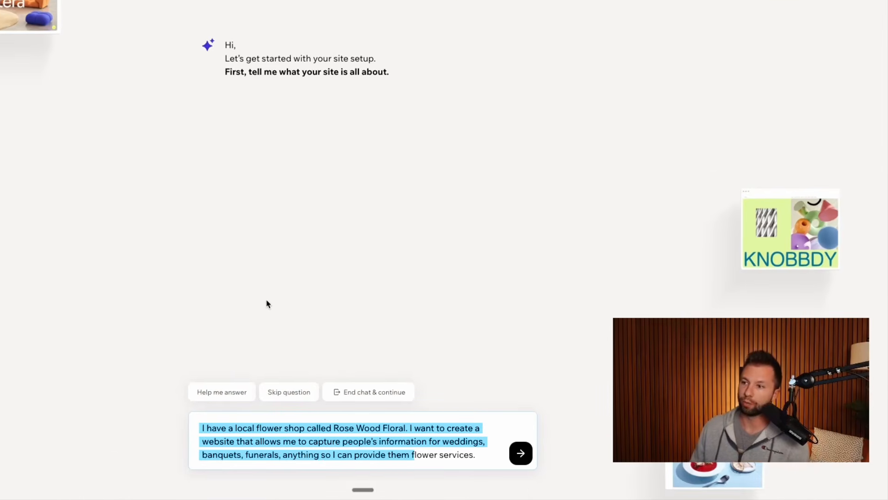
pyautogui.click(353, 429)
pyautogui.press('BackSpace')
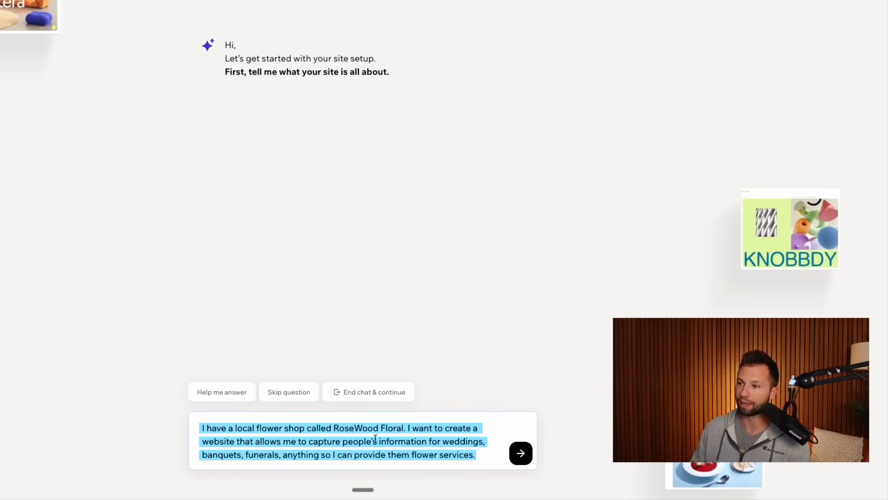
pyautogui.click(520, 453)
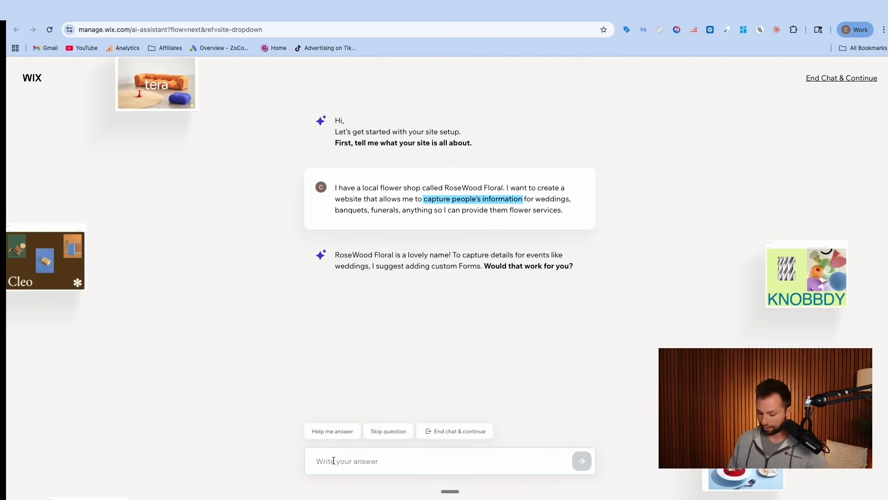
# Answer "Yeah" to custom forms, "no, just lead forms" to an online store, and "yeah" to a portfolio
pyautogui.write('Yeah')
pyautogui.press('Return')
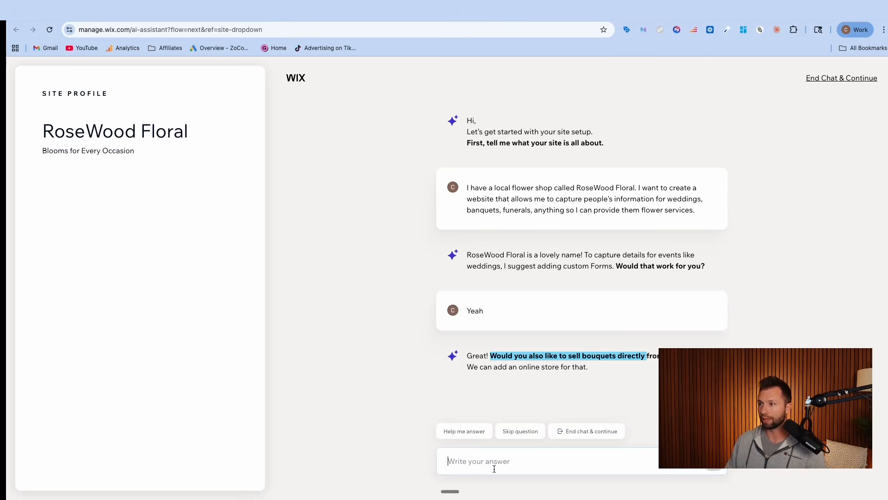
pyautogui.write('no, just lead forms')
pyautogui.press('Return')
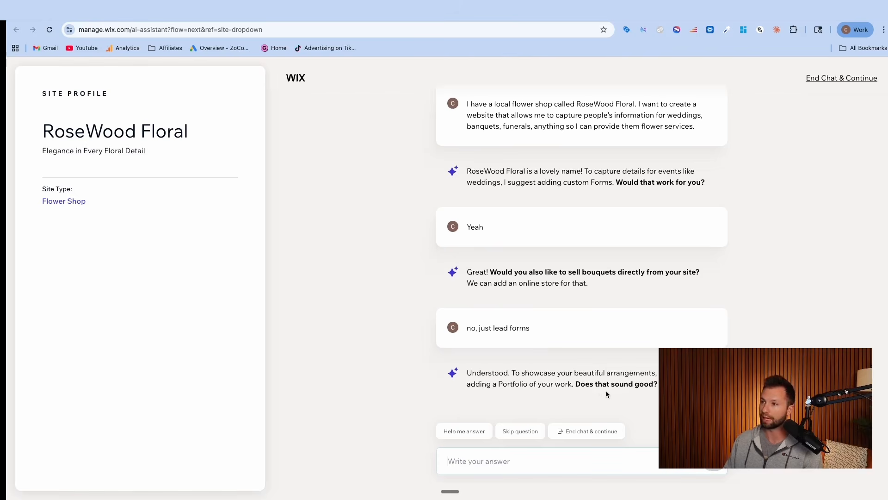
pyautogui.write('h')
pyautogui.press('Return')
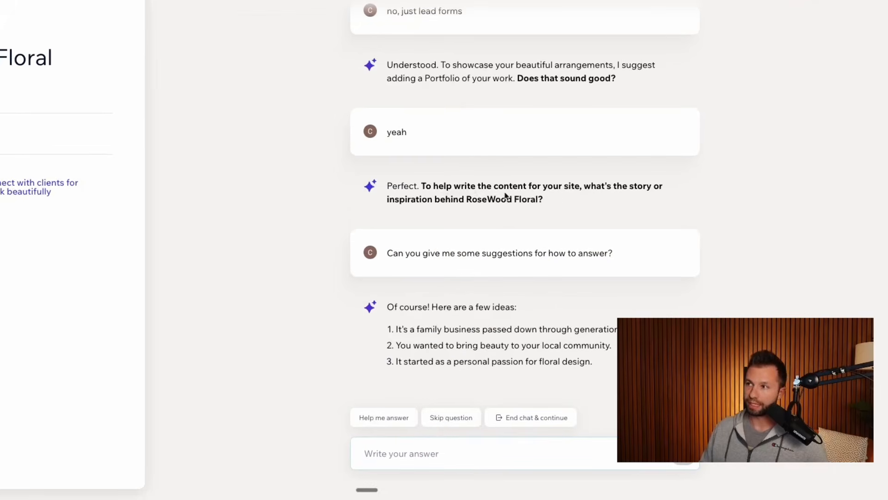
# Answer the question about the shop's story with the suggestion "It's a family business passed down through generations."
pyautogui.moveTo(386, 254); pyautogui.dragTo(618, 329)
pyautogui.press('super+c')
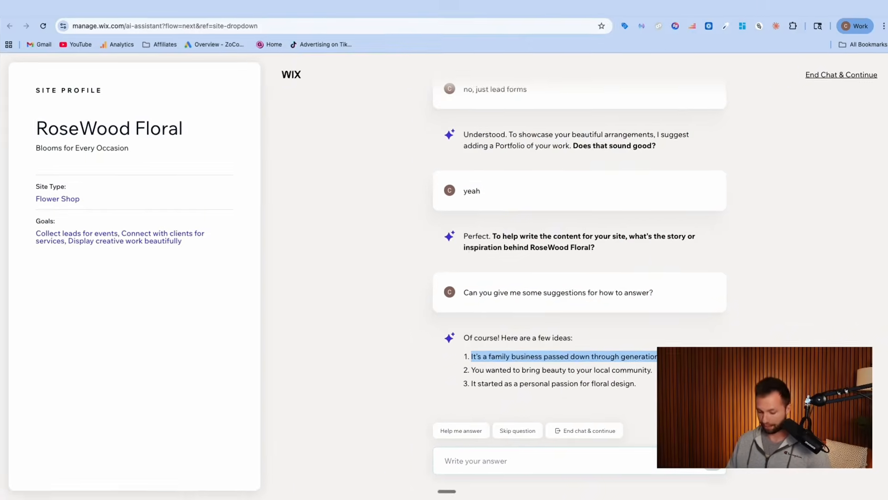
pyautogui.click(507, 458)
pyautogui.press('super+v')
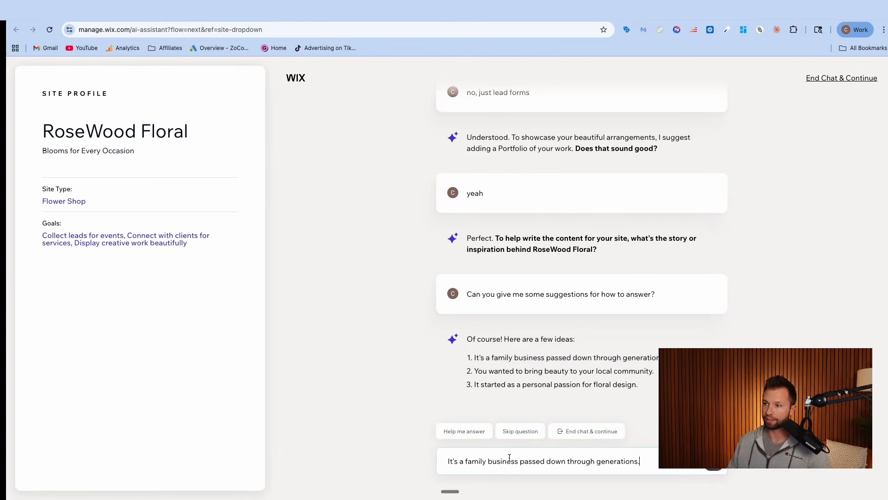
pyautogui.press('Return')
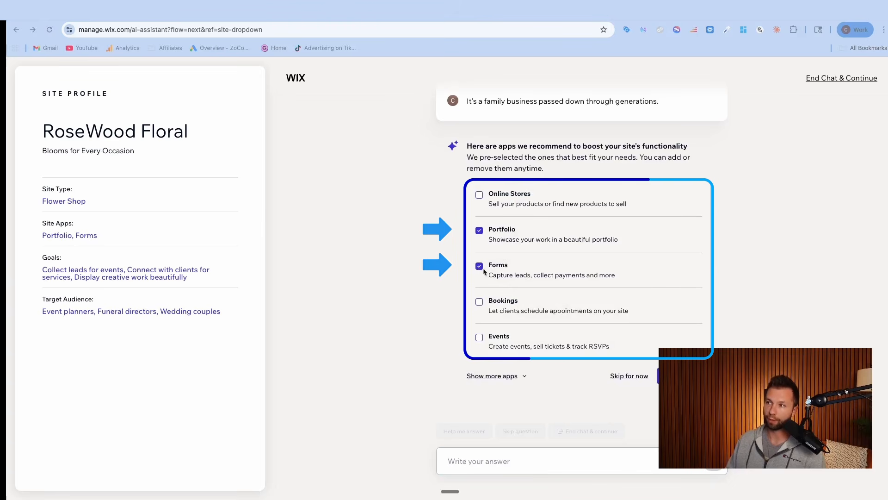
# Accept the preselected Portfolio and Forms apps and go to the site's dashboard
pyautogui.click(684, 375)
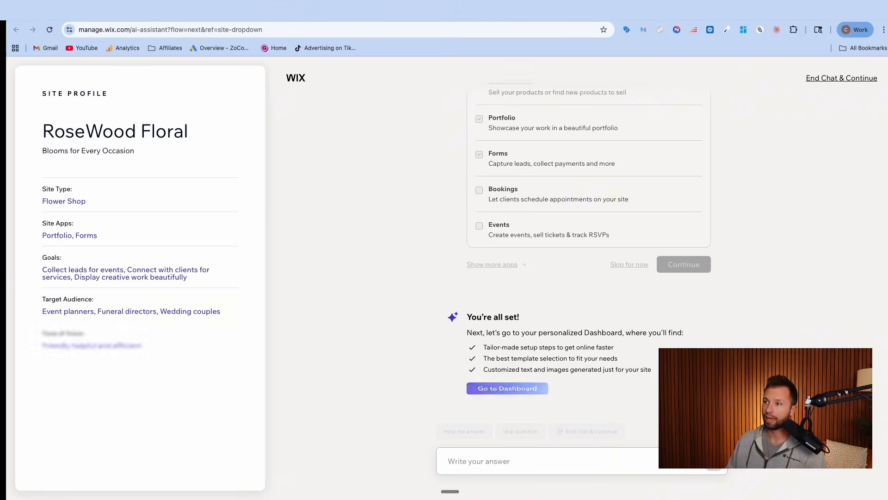
pyautogui.click(504, 381)
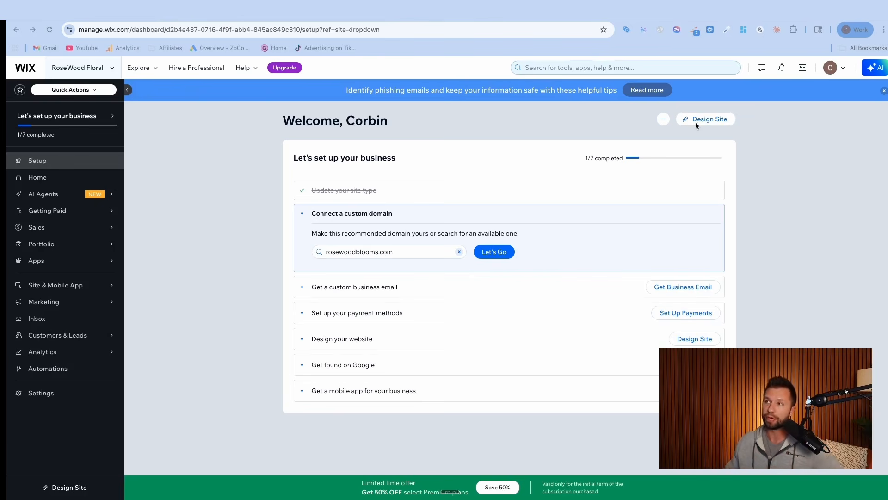
pyautogui.click(112, 71)
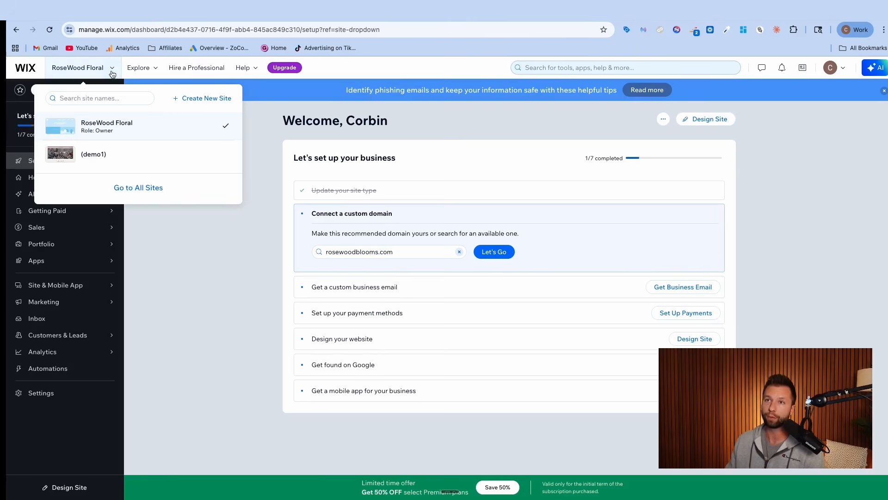
pyautogui.click(201, 100)
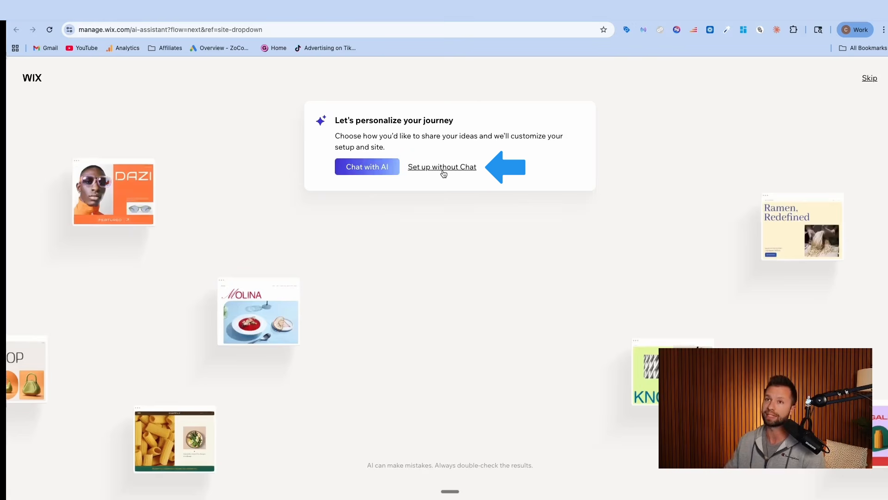
pyautogui.click(870, 79)
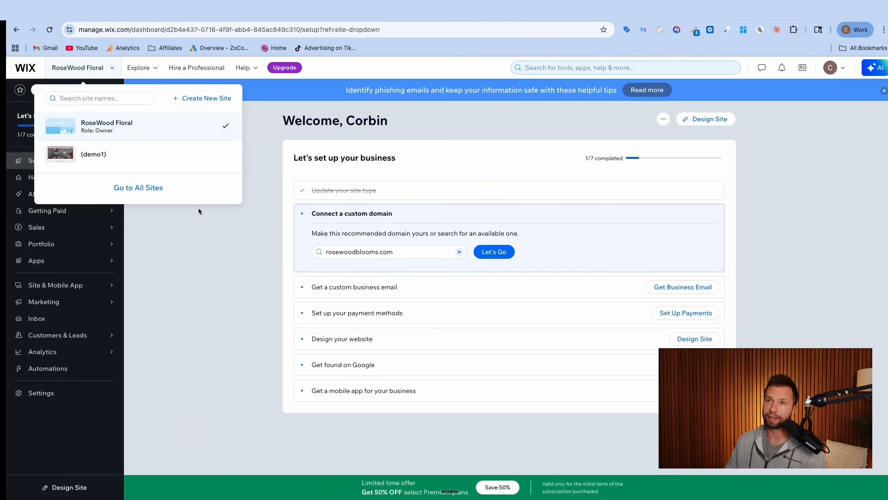
pyautogui.click(233, 283)
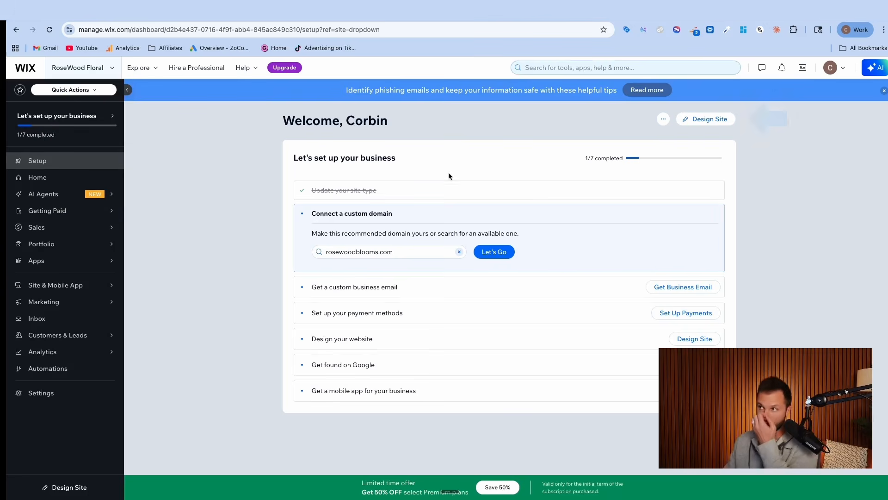
# Open the site design page and review the ready-made Aria prompt for the Rosewood Floral website
pyautogui.click(706, 126)
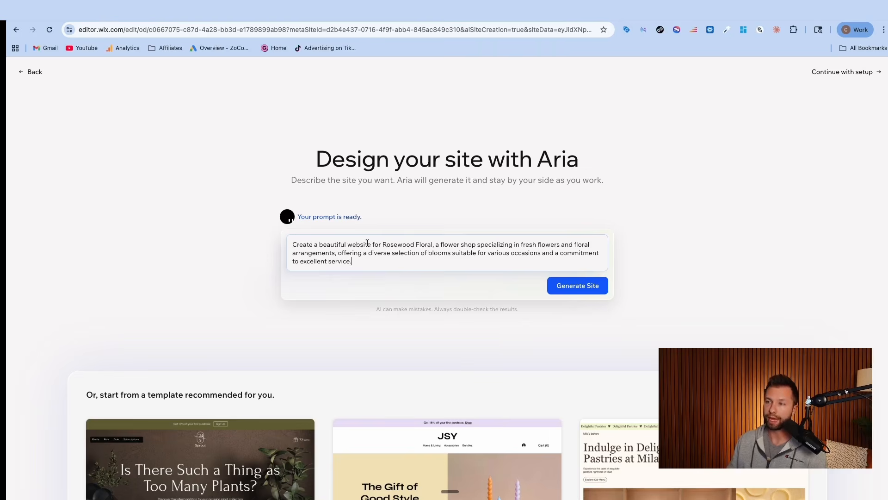
pyautogui.moveTo(293, 244); pyautogui.dragTo(361, 256)
pyautogui.click(362, 256)
# Compare the recommended starting templates with the option of generating the site from the prompt
pyautogui.scroll(-5, 374, 253)
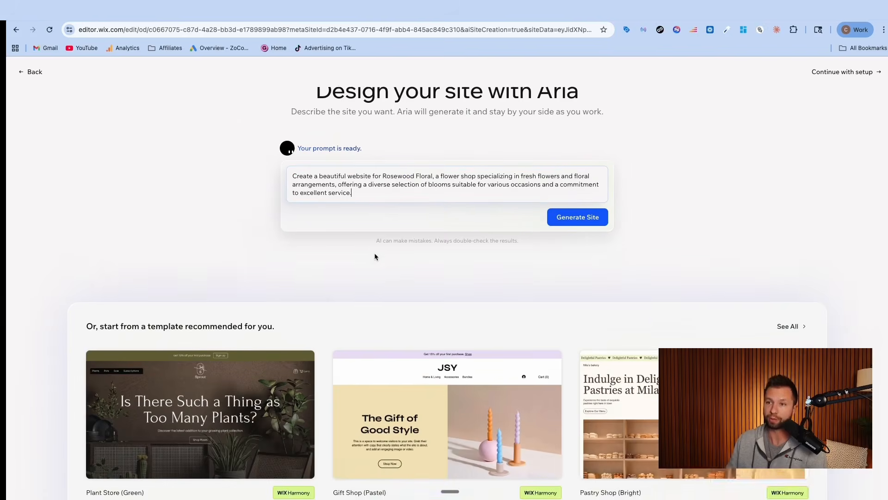
pyautogui.scroll(-2, 278, 287)
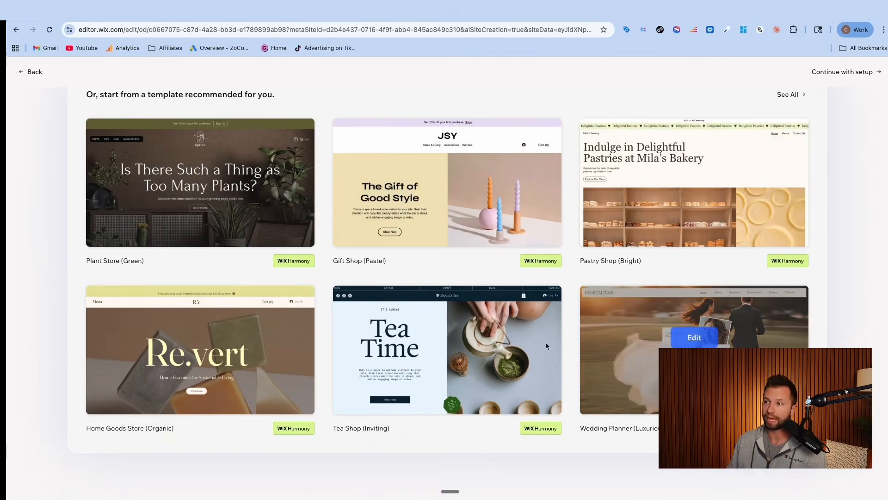
pyautogui.scroll(8, 107, 284)
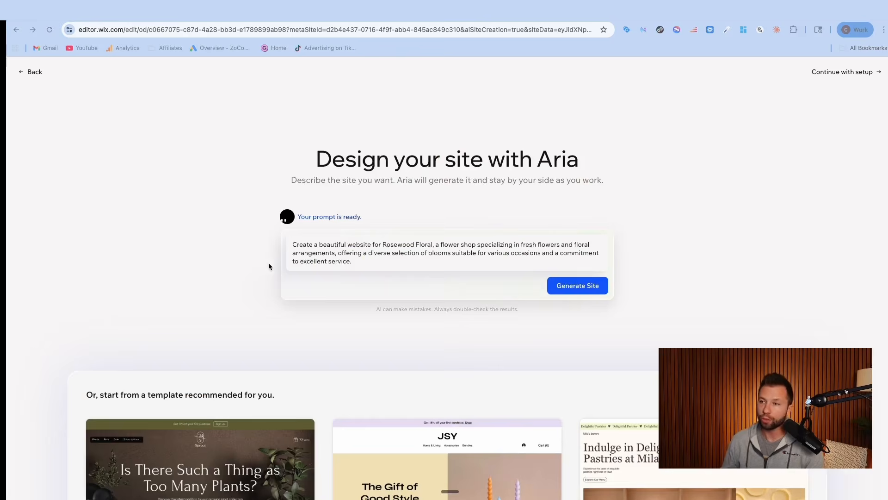
pyautogui.scroll(-4, 276, 263)
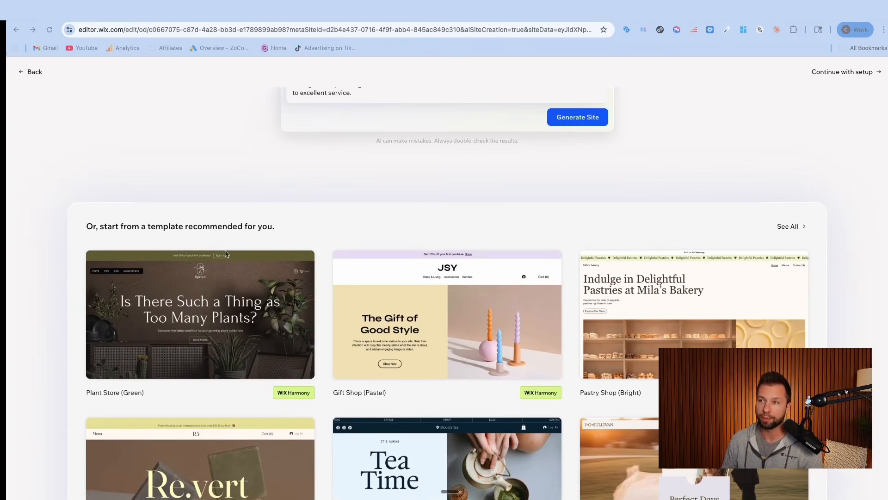
pyautogui.scroll(-3, 329, 121)
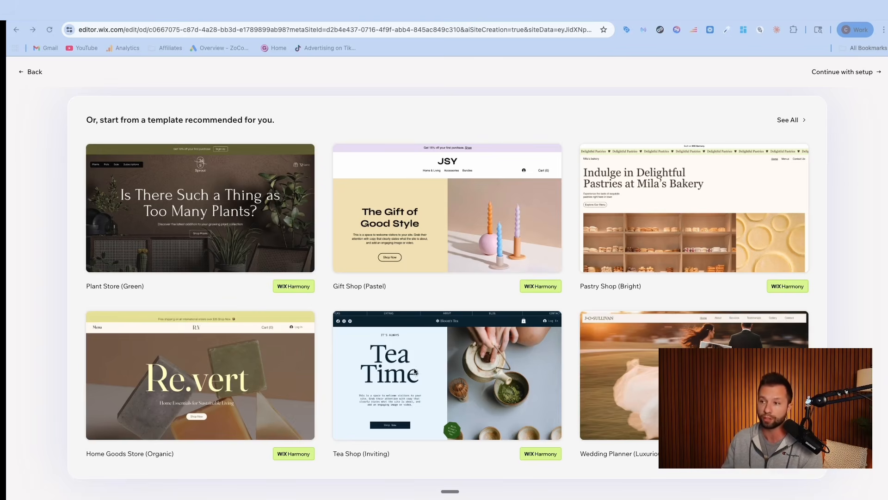
pyautogui.scroll(-1, 415, 371)
pyautogui.scroll(3, 653, 376)
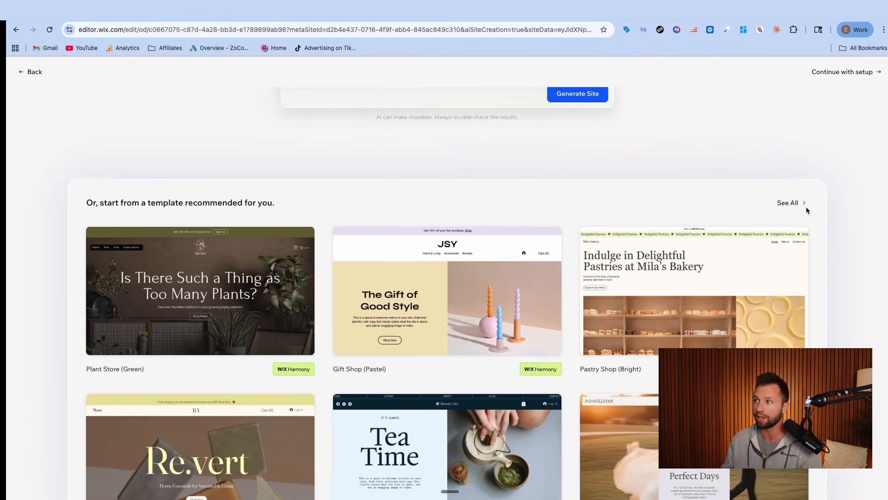
# Show all templates matching Flower Shop, look through the first page and go to the second page of results
pyautogui.click(788, 204)
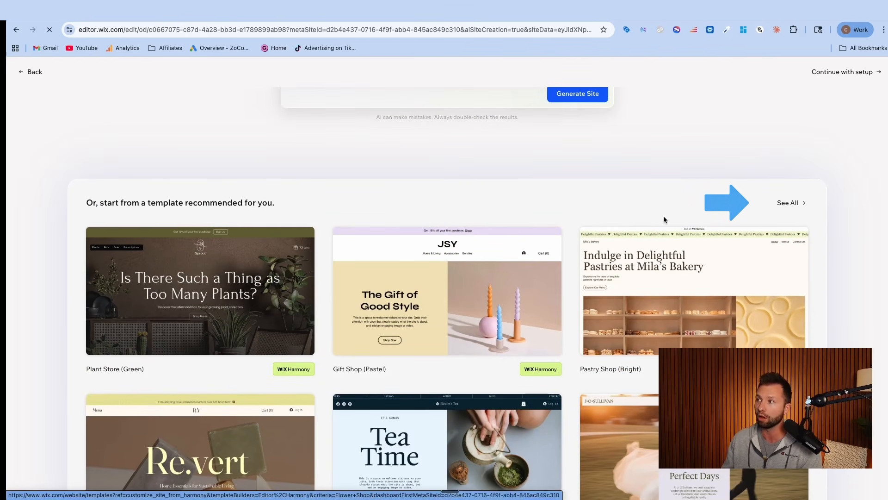
pyautogui.scroll(-8, 312, 257)
pyautogui.scroll(-10, 312, 257)
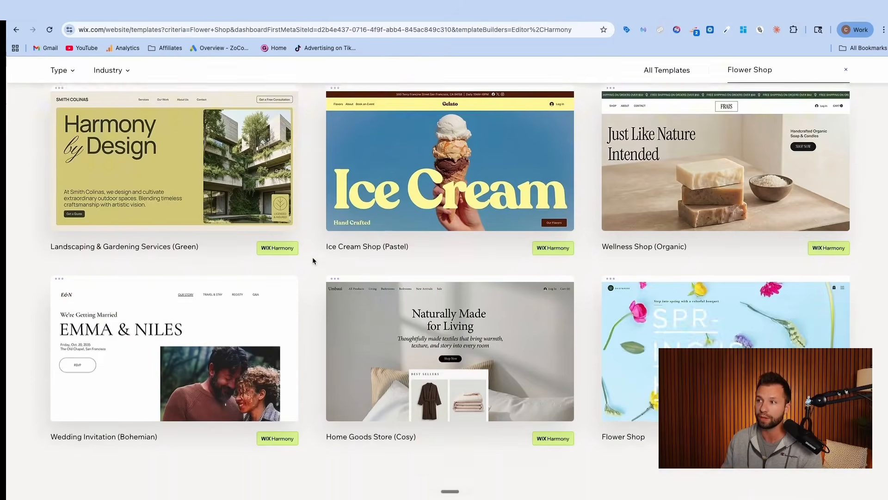
pyautogui.scroll(2, 312, 257)
pyautogui.click(404, 224)
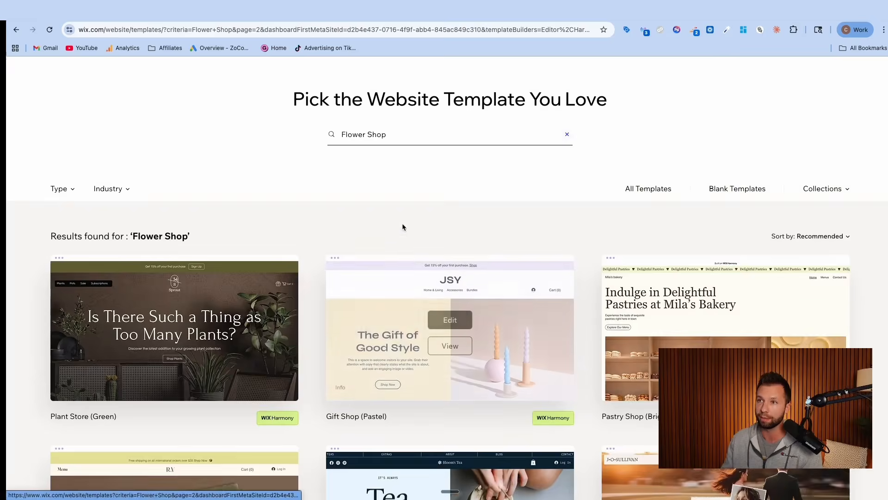
# Examine the flower and plant shop templates on the second results page for a suitable design
pyautogui.scroll(-3, 401, 223)
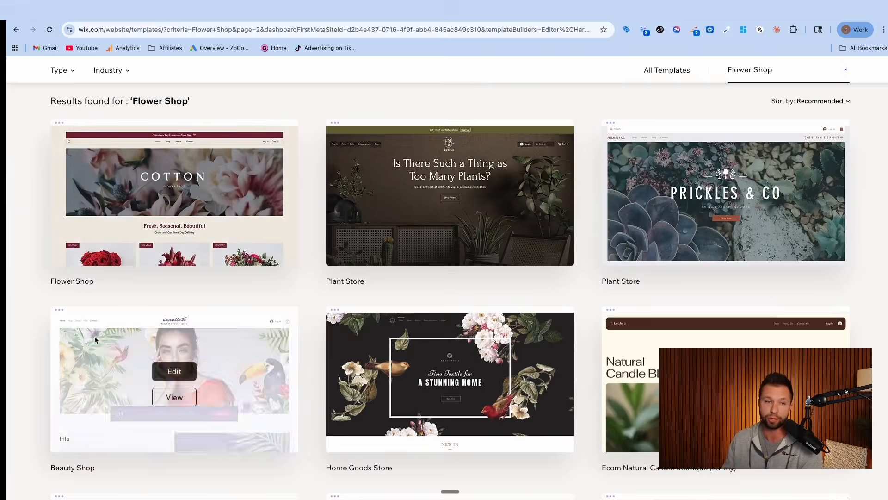
pyautogui.scroll(1, 123, 218)
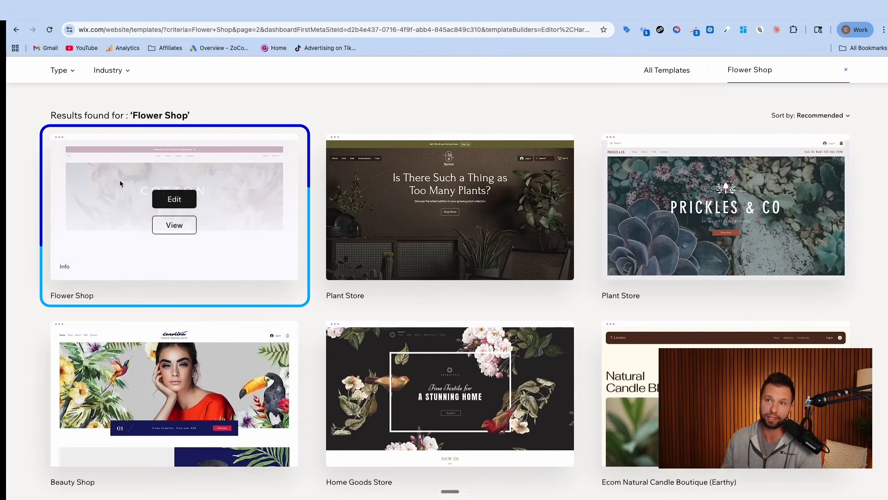
pyautogui.scroll(2, 120, 217)
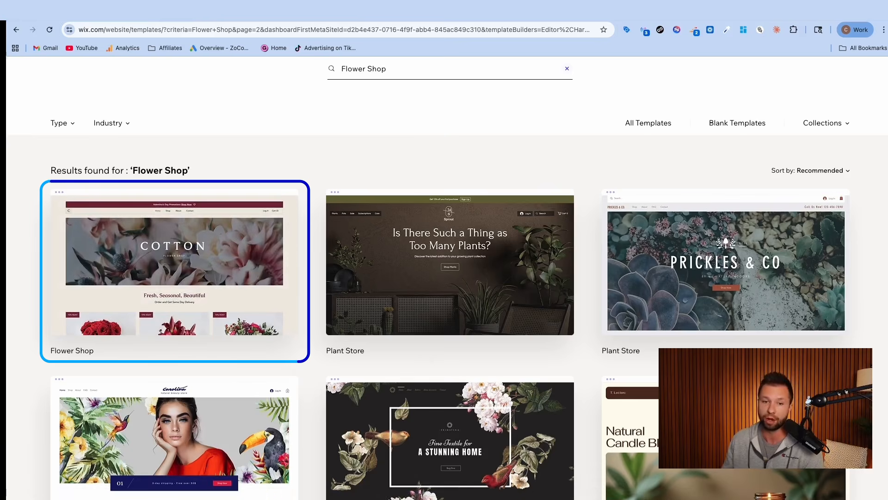
pyautogui.scroll(-2, 444, 277)
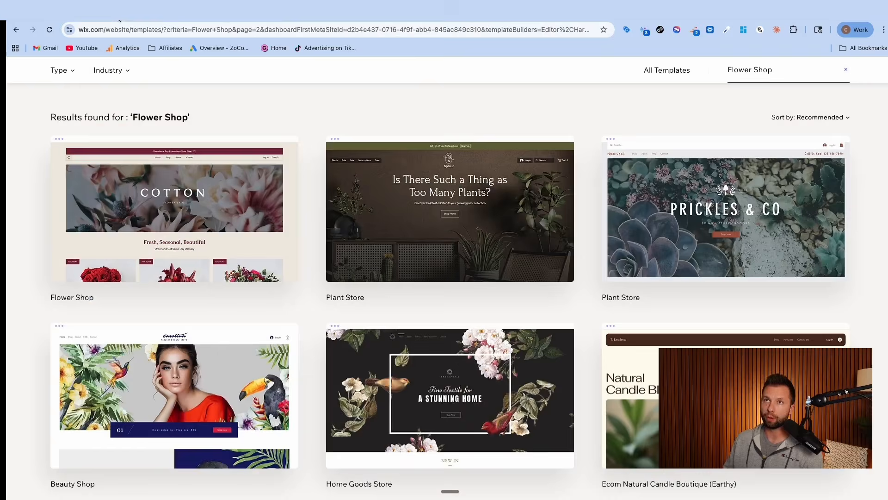
pyautogui.scroll(-1, 535, 377)
pyautogui.scroll(4, 512, 445)
pyautogui.scroll(2, 441, 409)
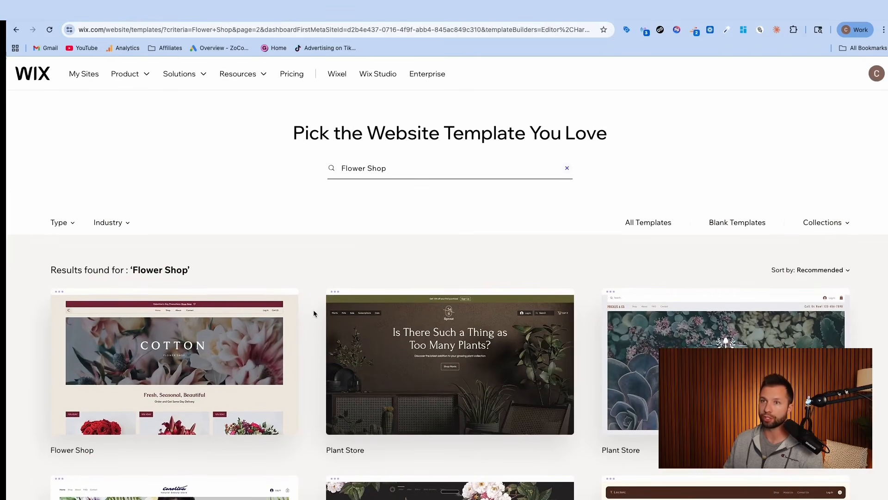
# Choose the Plant Store (Green) template for editing and create a new site from it
pyautogui.scroll(-1, 198, 248)
pyautogui.scroll(1, 198, 247)
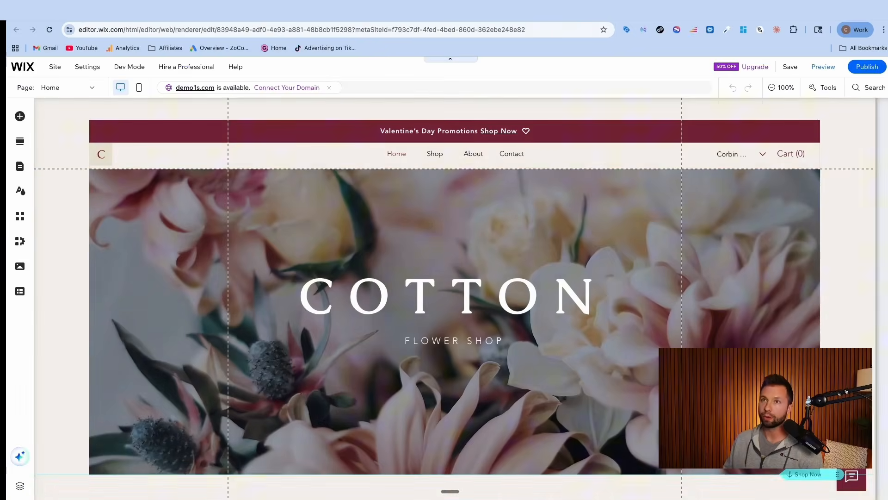
pyautogui.scroll(-1, 157, 211)
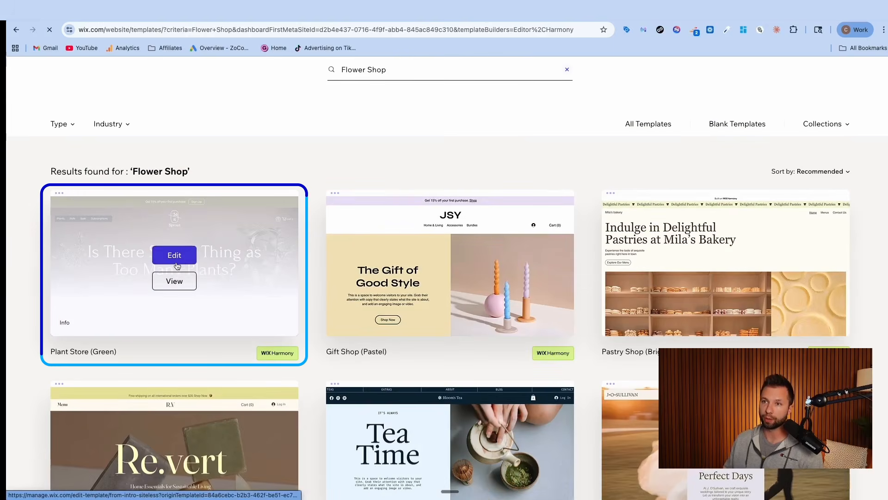
pyautogui.click(177, 262)
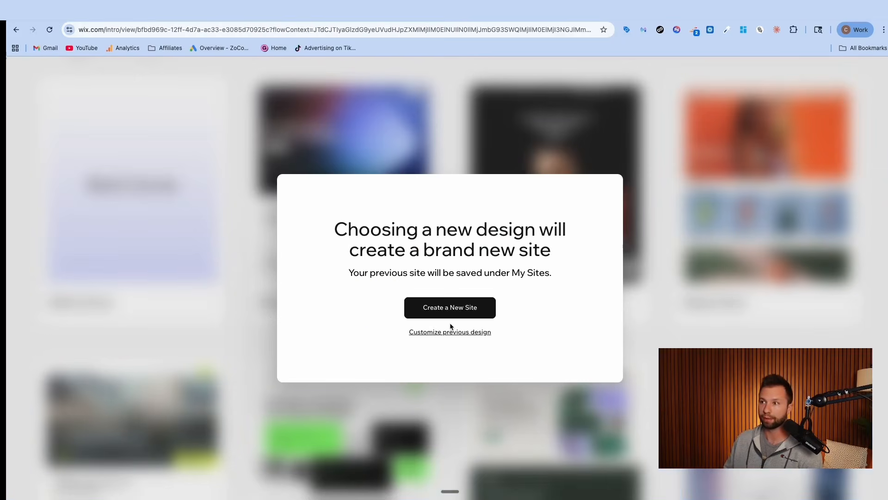
pyautogui.click(447, 313)
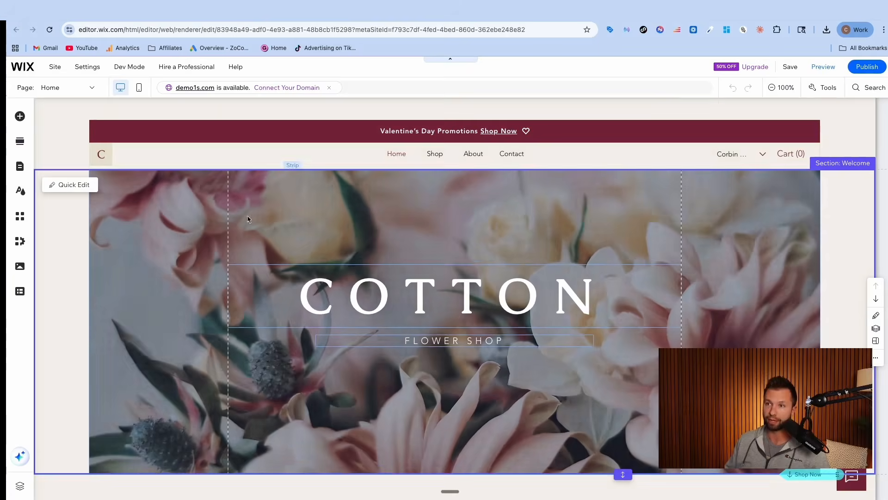
# Replace the large COTTON heading in the flower shop site's welcome section with "Rosewood"
pyautogui.click(232, 258)
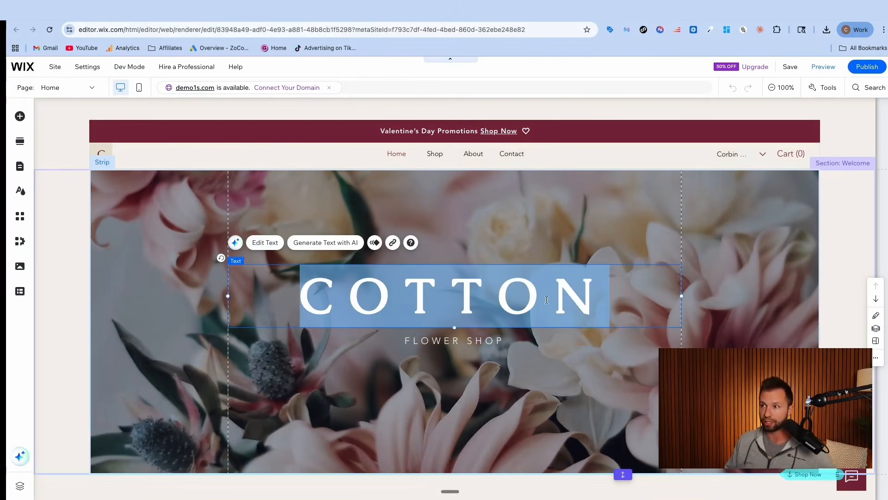
pyautogui.doubleClick(581, 297)
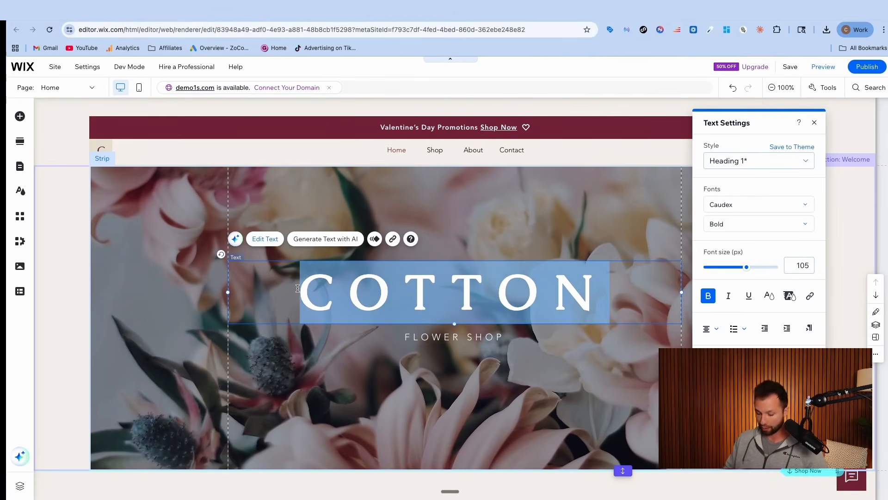
pyautogui.write('Rosewood')
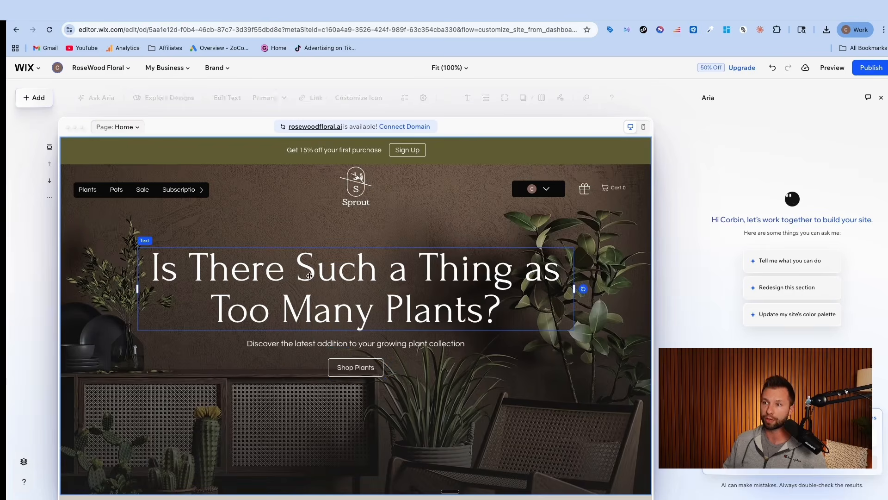
# Look up the RoseWood logo colors in Canva and have Aria update the Wix site's palette with #eeebe8, #754847 and #000000
pyautogui.doubleClick(310, 274)
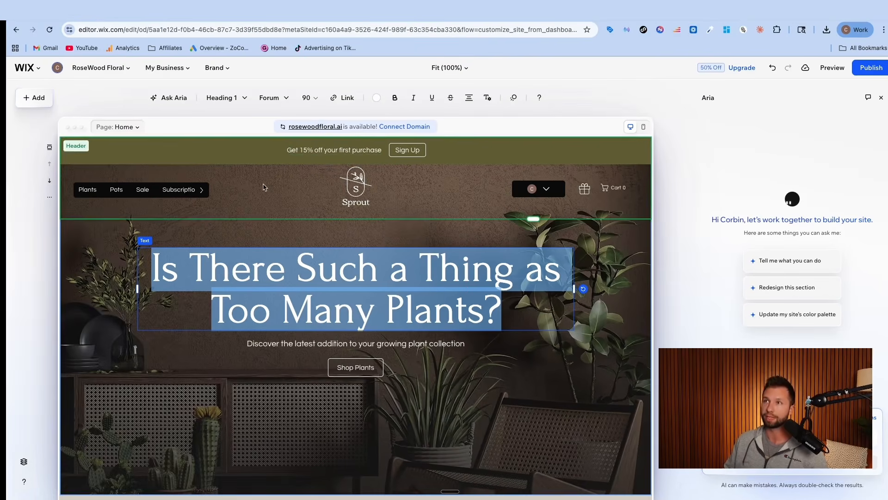
pyautogui.click(527, 15)
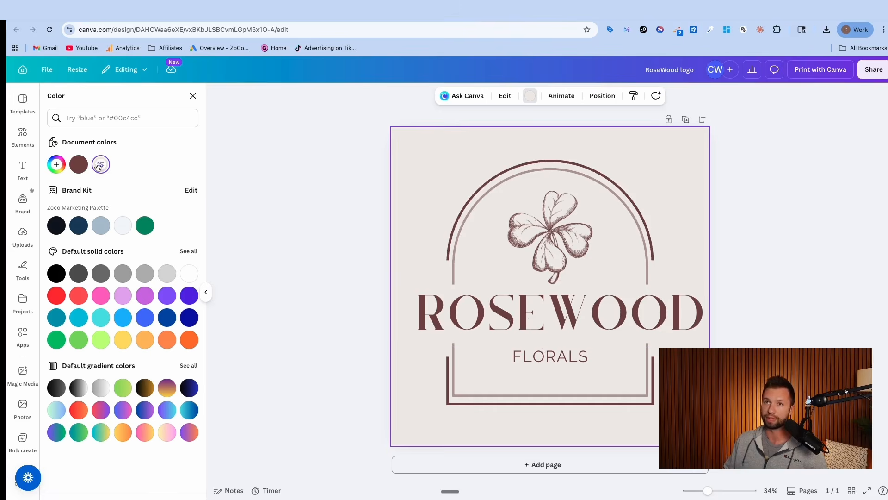
pyautogui.click(416, 14)
pyautogui.click(776, 319)
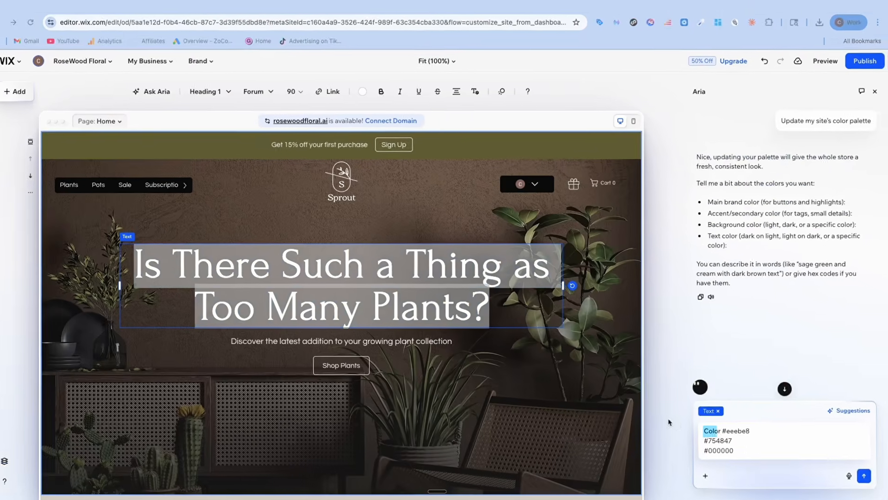
pyautogui.moveTo(668, 422); pyautogui.dragTo(828, 464)
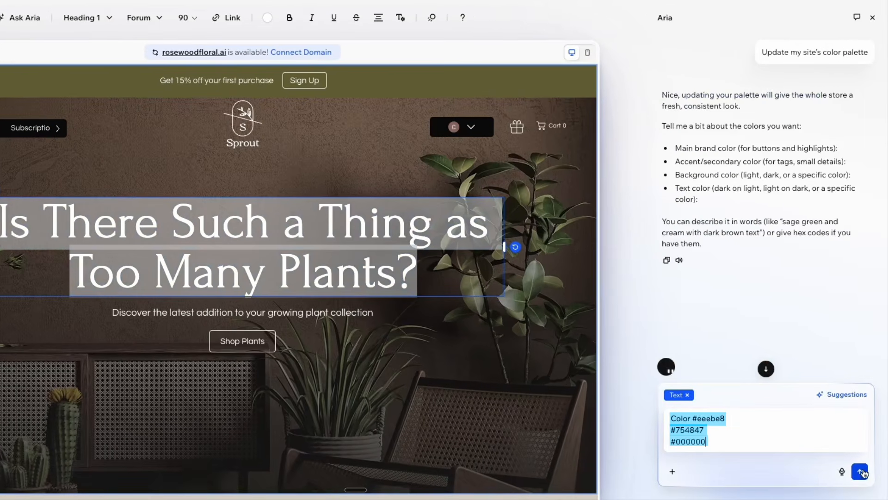
pyautogui.click(860, 472)
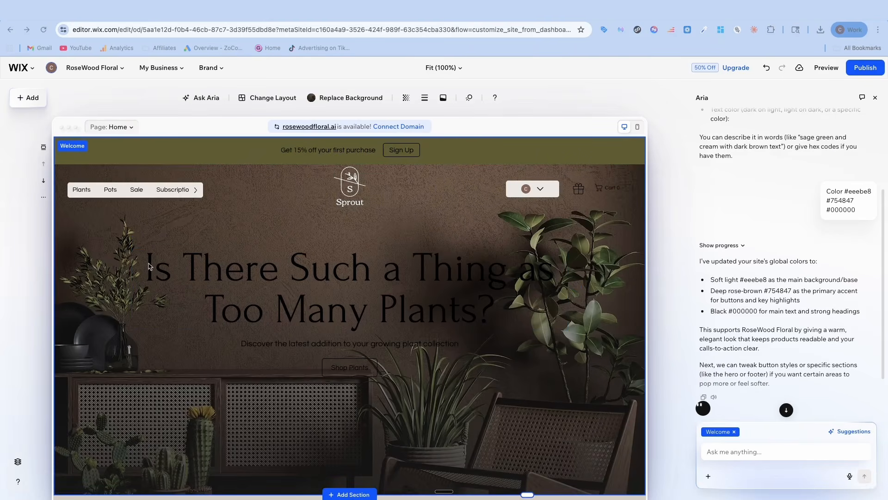
# Recolor the hero heading and the subtitle below it with the light brand color
pyautogui.doubleClick(188, 271)
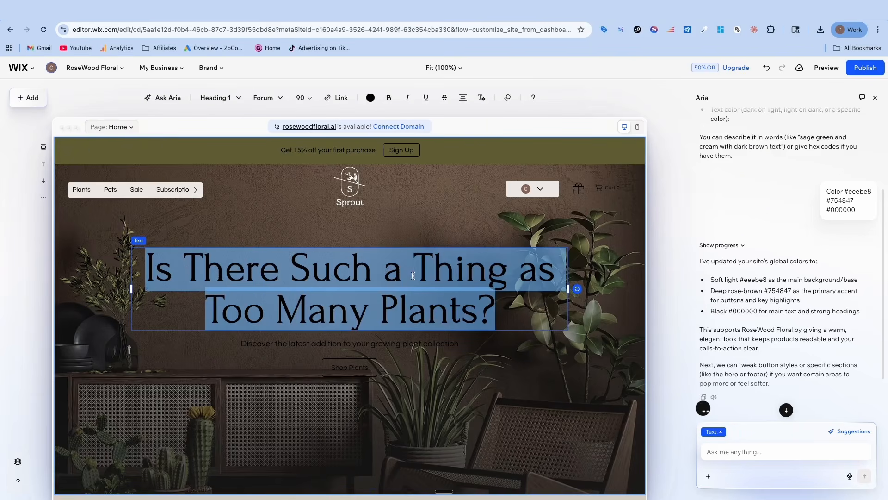
pyautogui.click(371, 97)
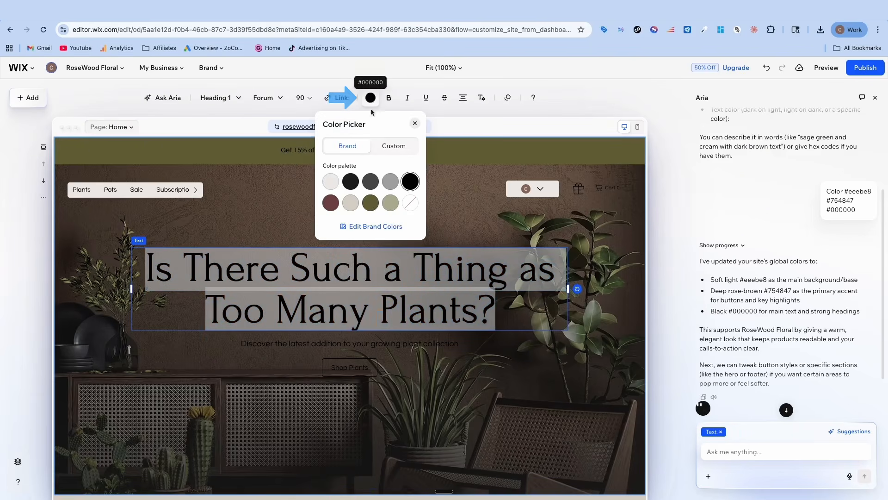
pyautogui.click(332, 182)
pyautogui.click(287, 209)
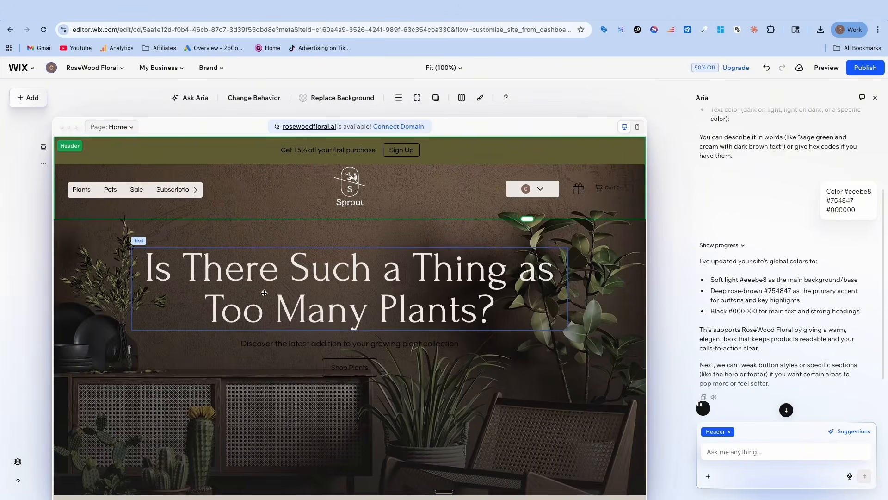
pyautogui.doubleClick(305, 344)
pyautogui.click(378, 98)
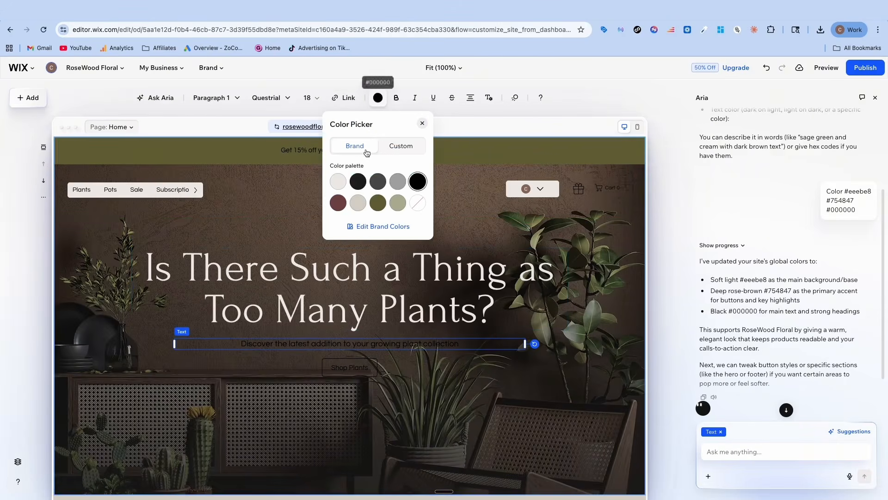
pyautogui.click(340, 182)
# Recolor the hero's Shop Plants button with the light brand color
pyautogui.click(342, 371)
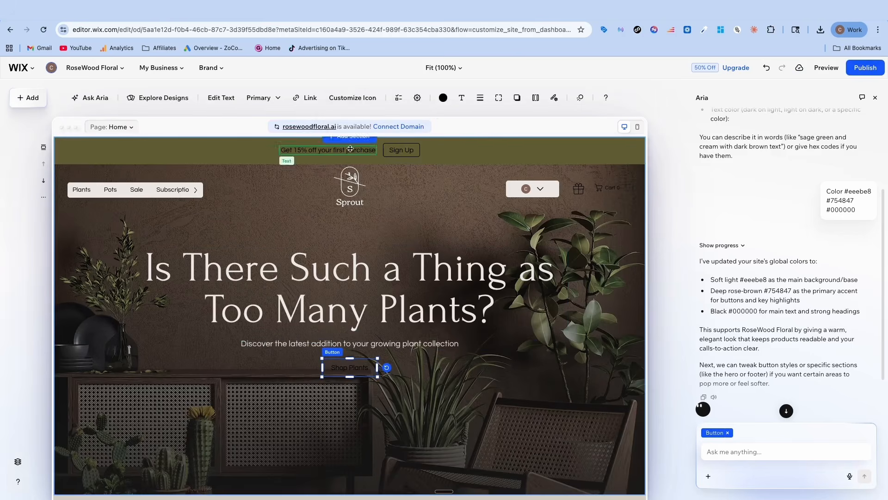
pyautogui.click(442, 97)
pyautogui.click(404, 185)
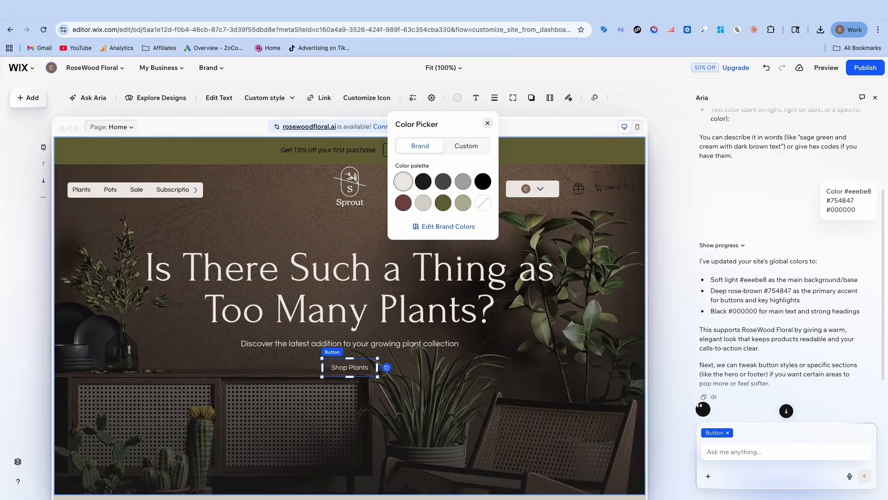
pyautogui.click(291, 190)
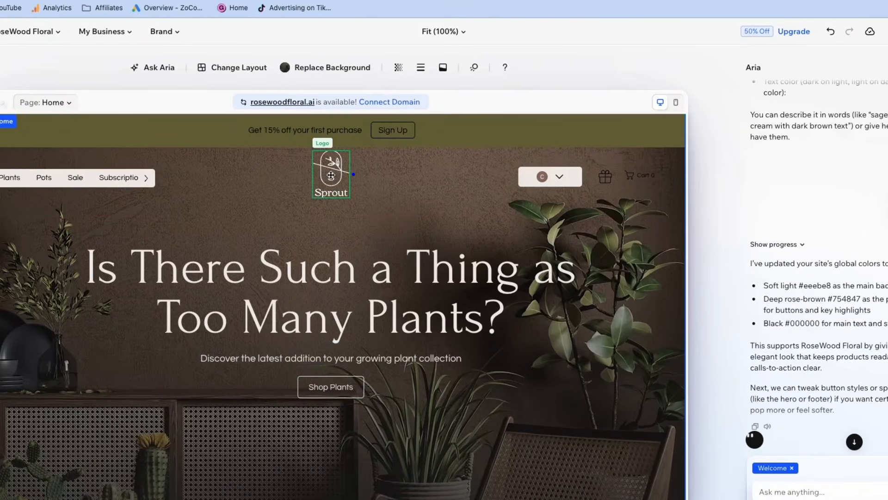
# Replace the header's Sprout logo with the uploaded file RoseWood logo (1).png and enlarge it slightly
pyautogui.click(331, 175)
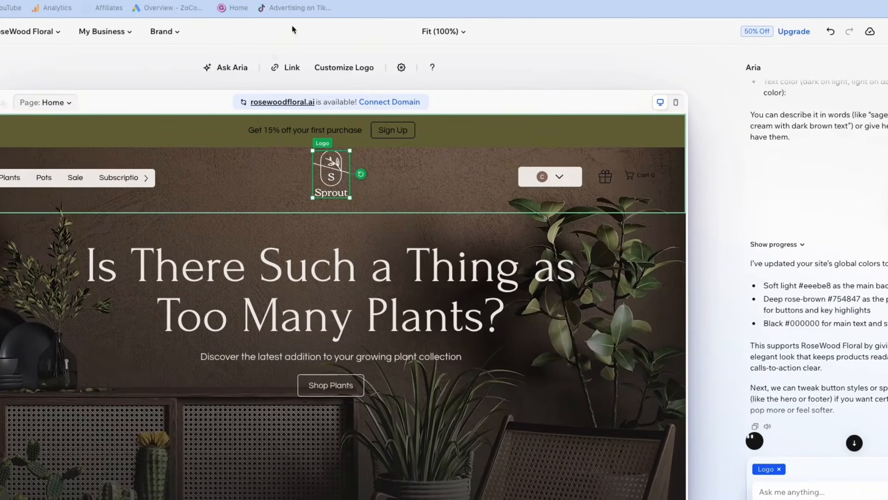
pyautogui.click(350, 73)
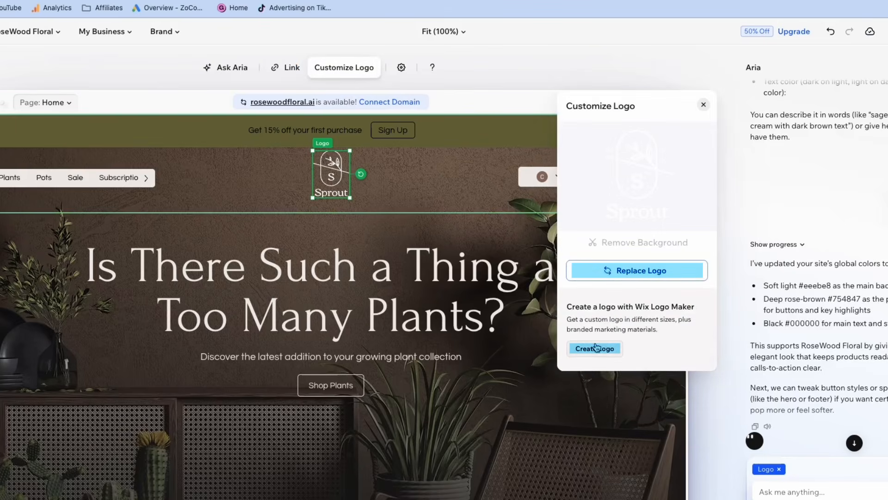
pyautogui.click(632, 271)
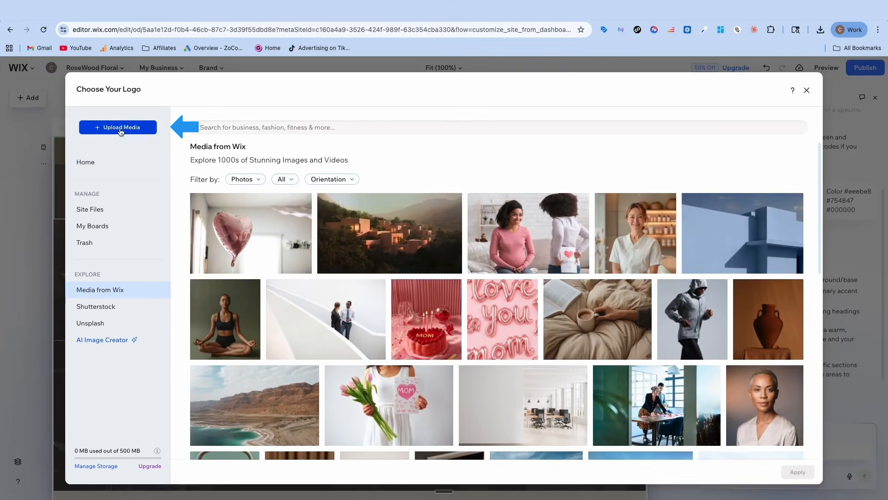
pyautogui.click(112, 126)
pyautogui.click(454, 297)
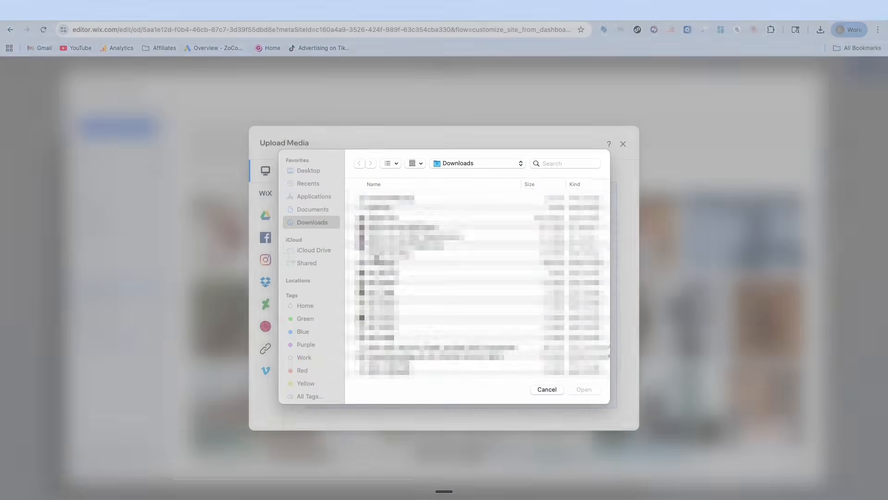
pyautogui.click(400, 208)
pyautogui.click(398, 201)
pyautogui.click(584, 391)
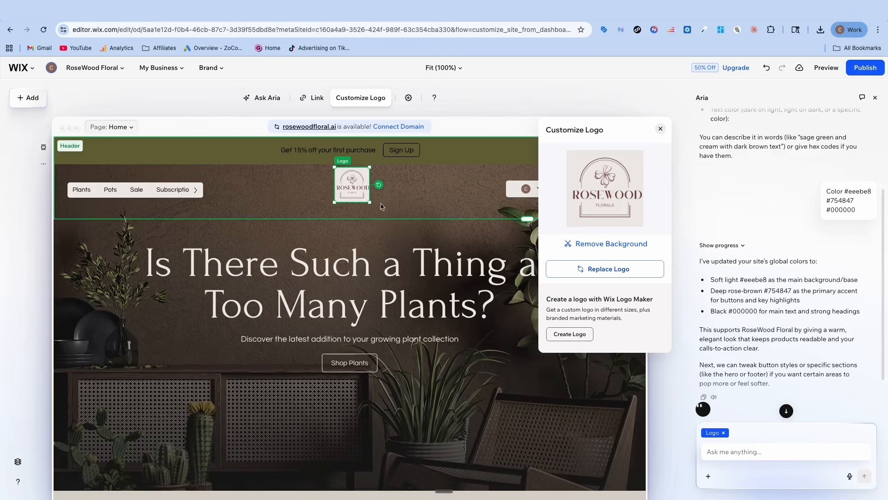
pyautogui.click(393, 202)
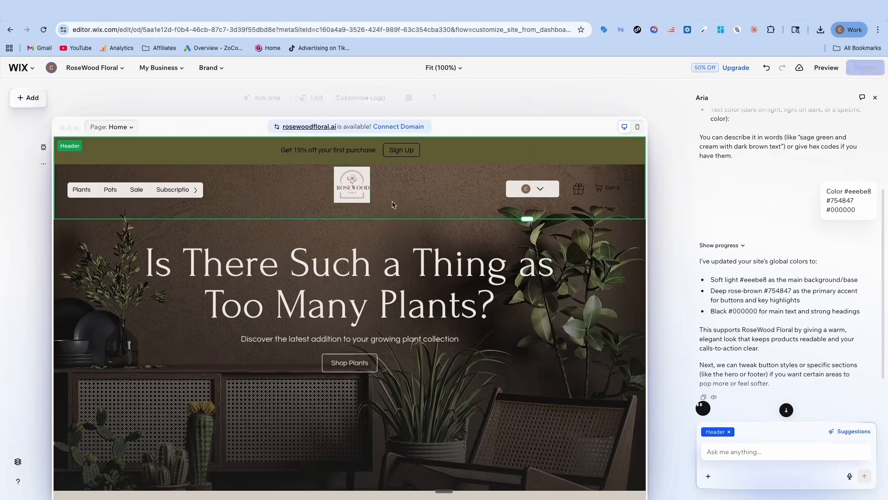
pyautogui.click(361, 195)
pyautogui.moveTo(370, 203); pyautogui.dragTo(333, 176)
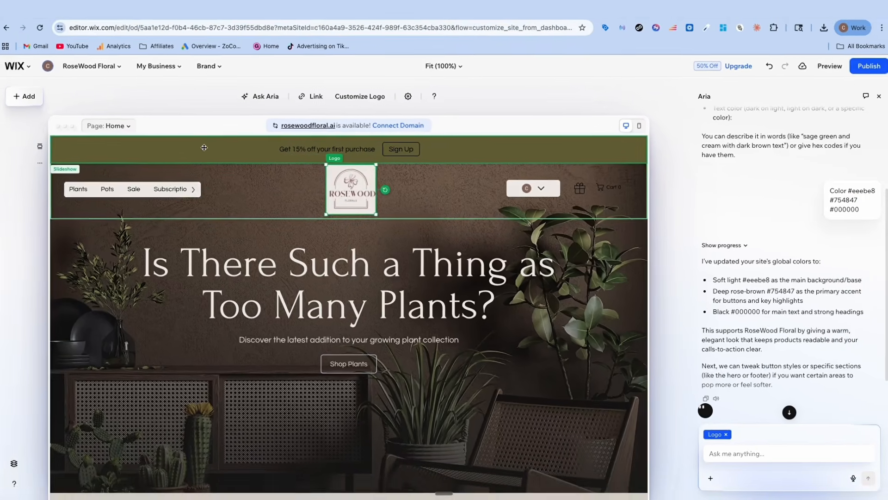
# Change the background of the promotional banner at the page header to the light brand color
pyautogui.click(161, 127)
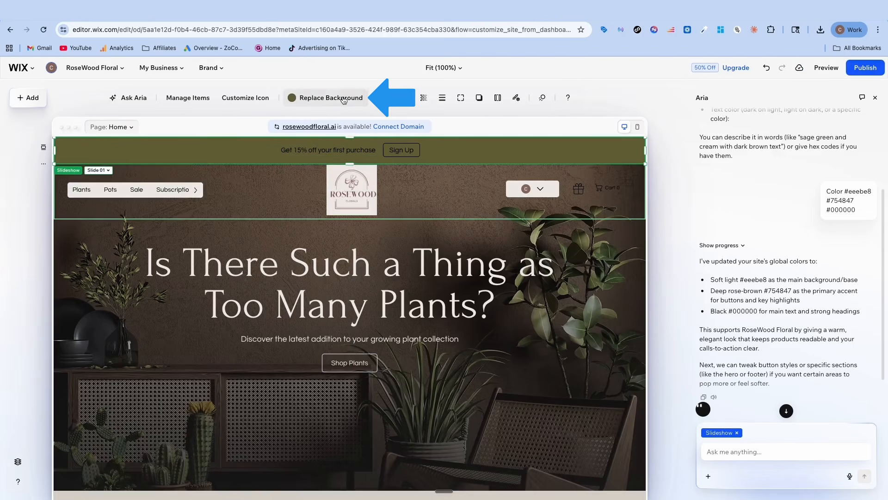
pyautogui.click(293, 99)
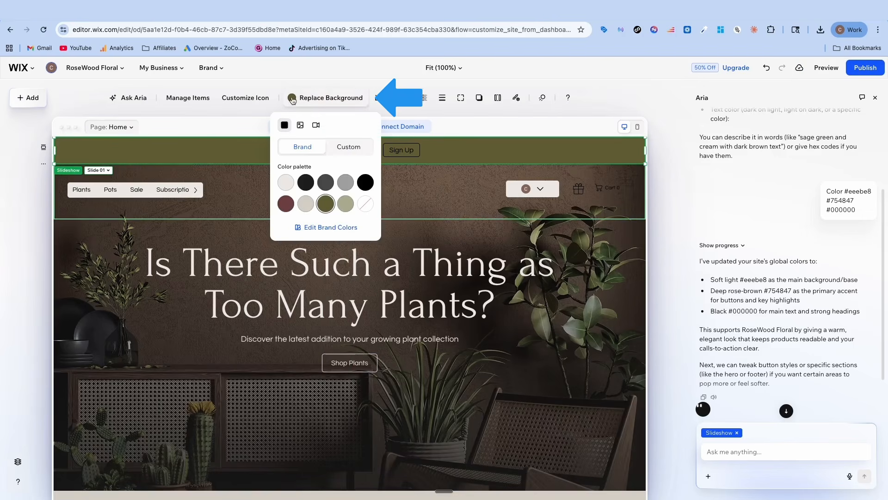
pyautogui.click(284, 187)
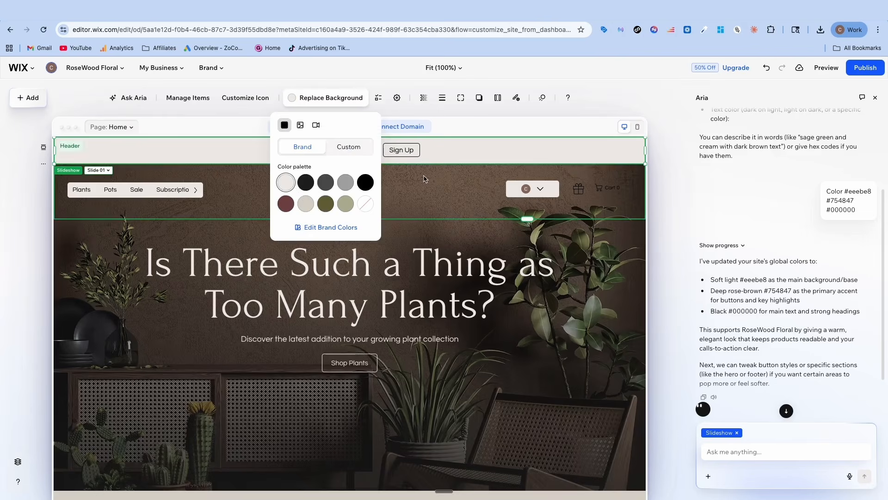
pyautogui.click(316, 236)
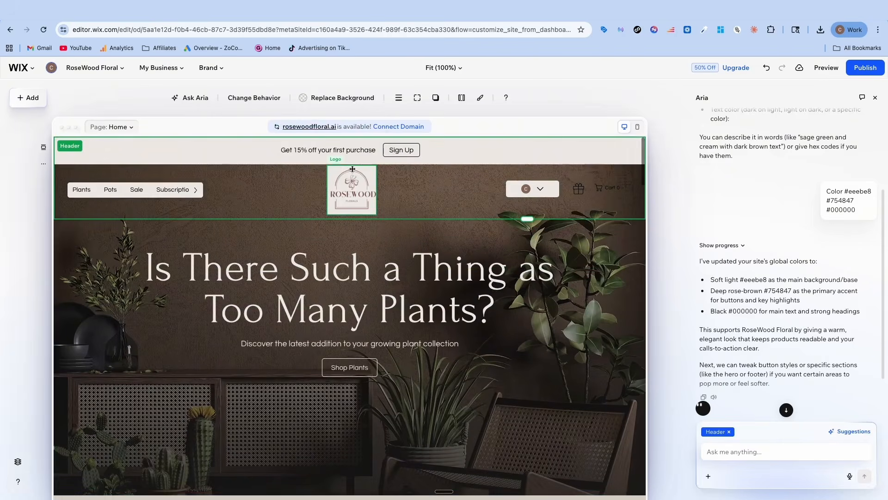
# Reposition the RoseWood logo in the header so it sits just below the promotional banner
pyautogui.moveTo(349, 172); pyautogui.dragTo(347, 169)
pyautogui.click(393, 193)
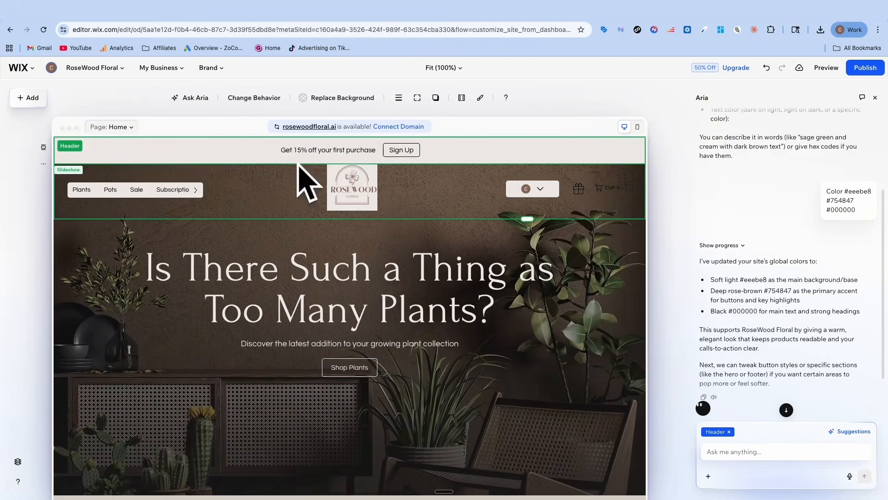
pyautogui.moveTo(353, 175); pyautogui.dragTo(353, 183)
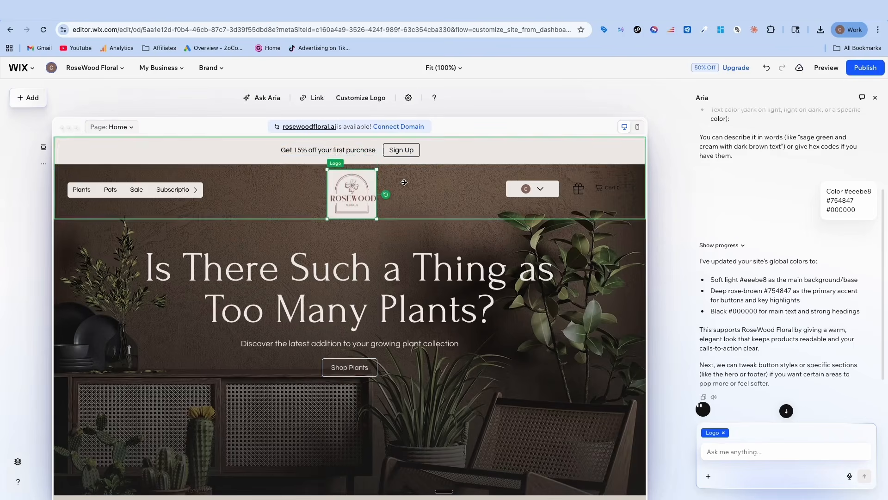
pyautogui.click(407, 189)
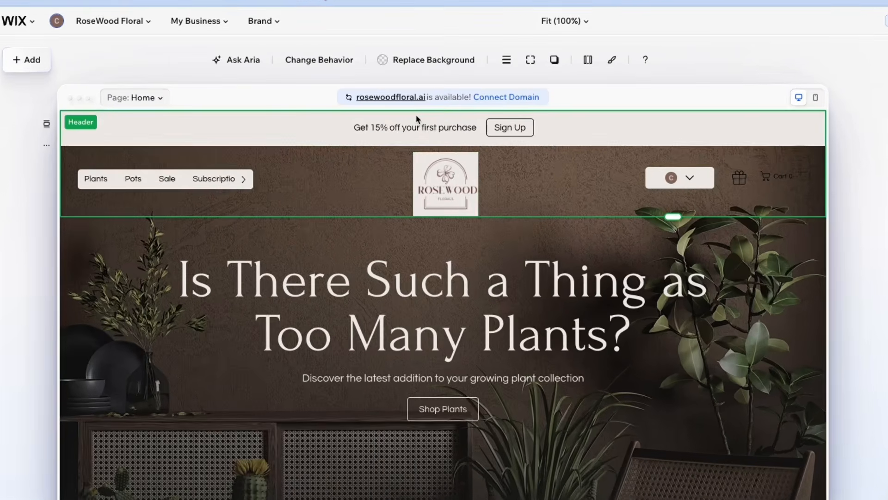
# Replace the banner text about 15% off the first purchase with "Contact Us"
pyautogui.doubleClick(397, 126)
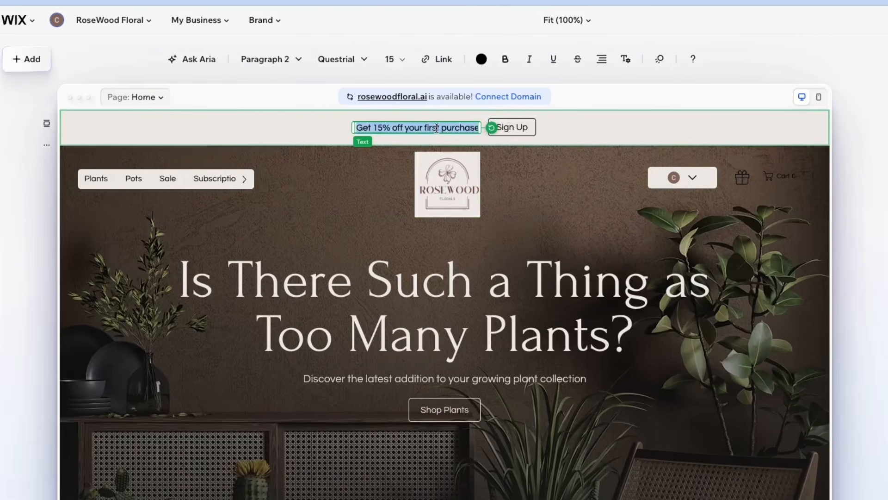
pyautogui.press('BackSpace')
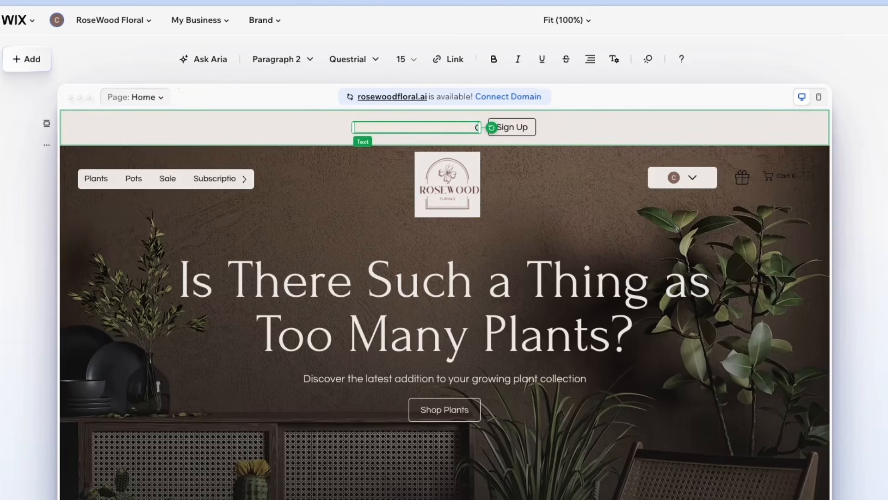
pyautogui.write('Contact Us')
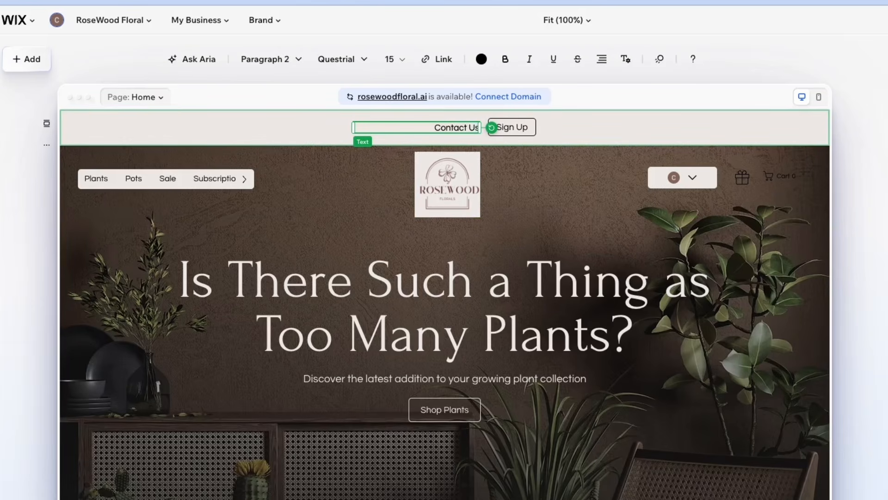
pyautogui.write(' For A Free Quote')
# Extend the header banner text to read "Contact Us For A Free Quote"
pyautogui.click(401, 159)
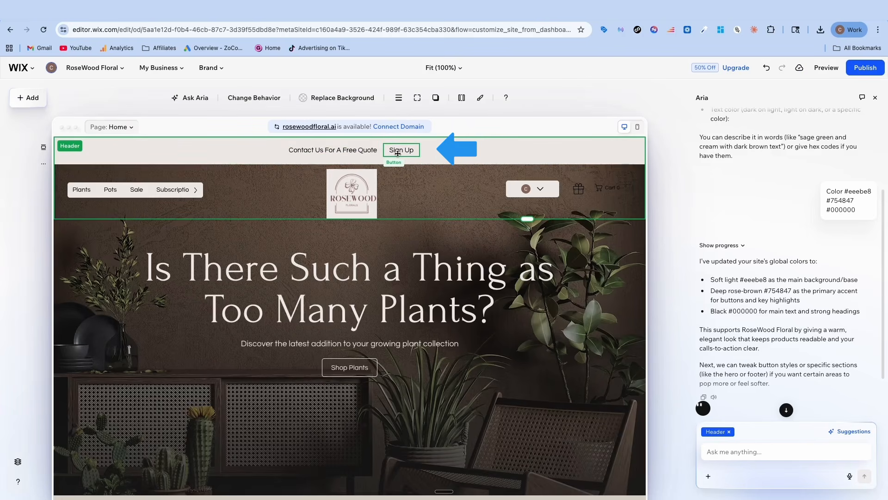
pyautogui.scroll(-10, 269, 224)
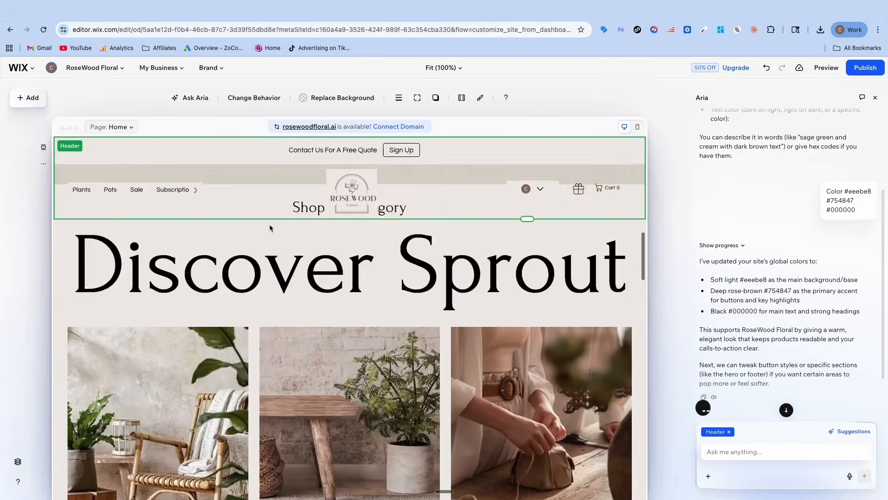
pyautogui.scroll(-15, 270, 228)
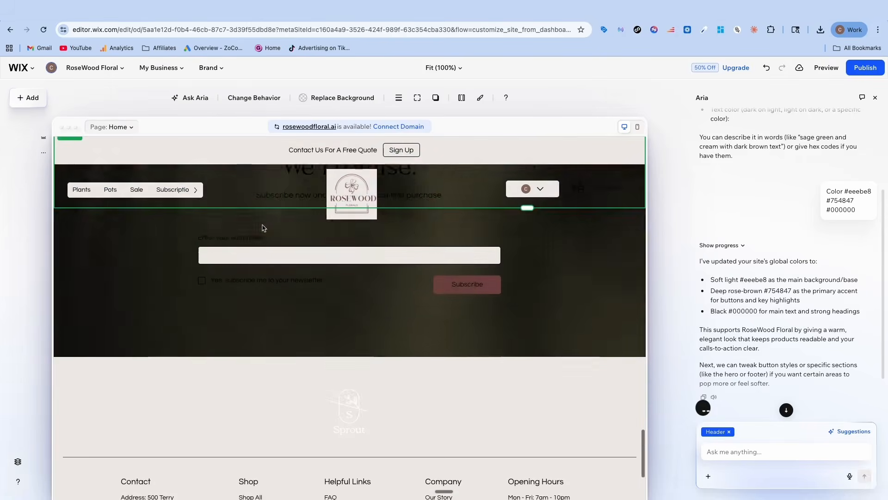
pyautogui.scroll(20, 262, 226)
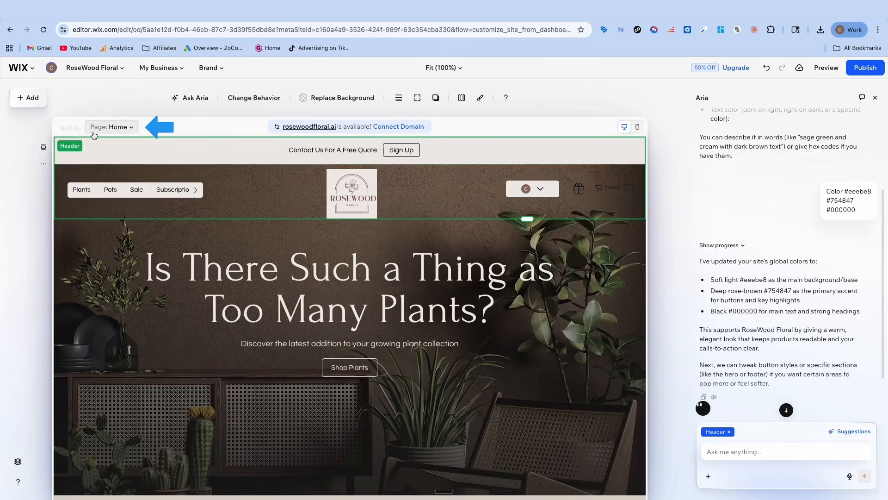
# Open the list of site pages and examine its main, portfolio, store and members area pages
pyautogui.click(131, 129)
pyautogui.click(131, 130)
pyautogui.click(131, 130)
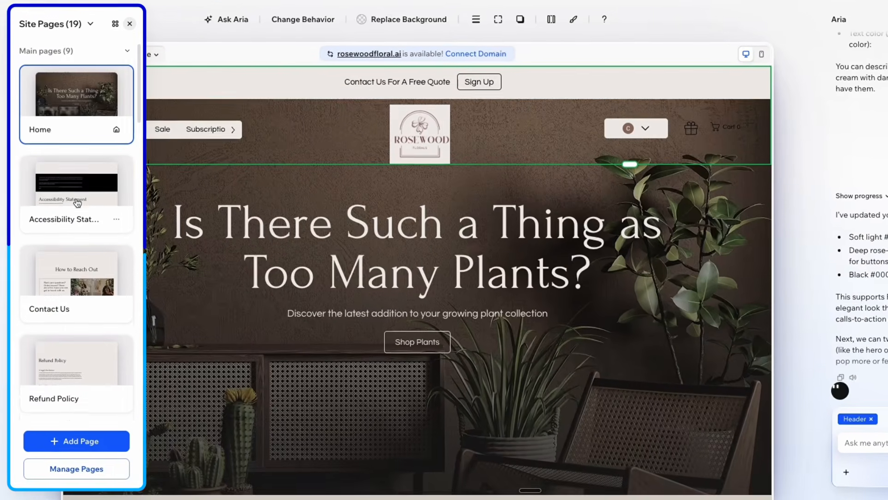
pyautogui.moveTo(83, 203)
pyautogui.scroll(-5, 68, 348)
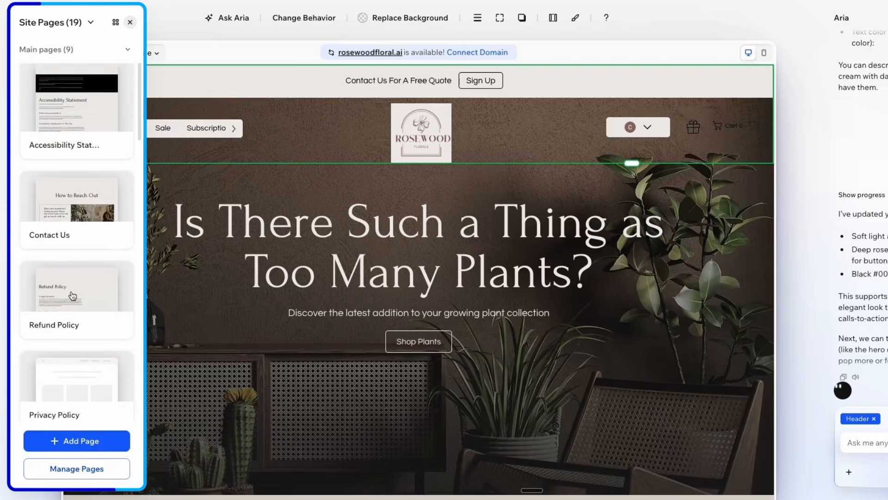
pyautogui.scroll(-6, 92, 240)
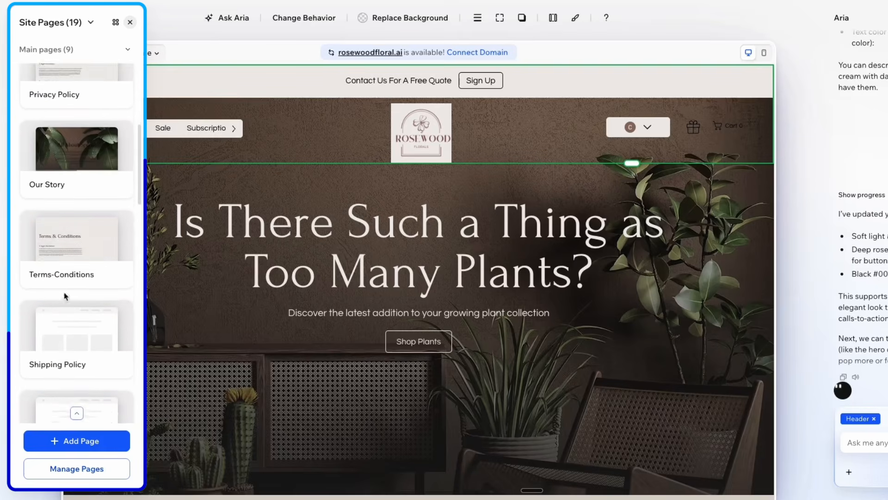
pyautogui.scroll(-10, 80, 269)
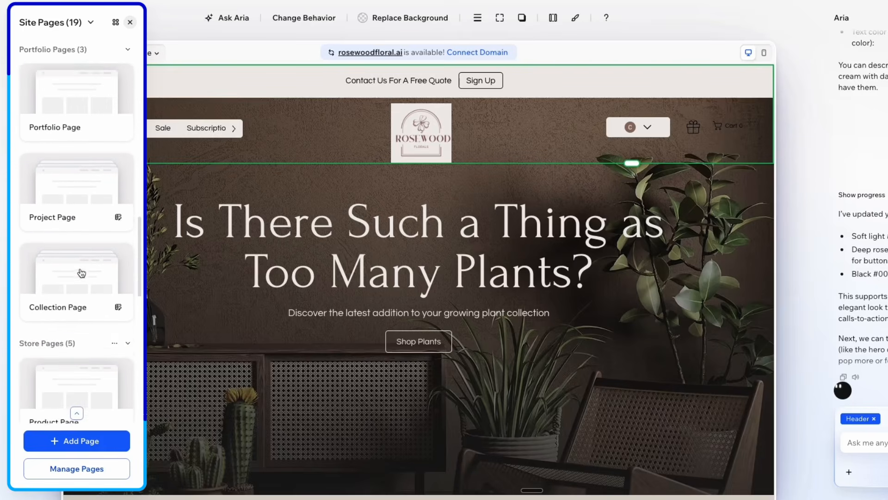
pyautogui.scroll(-4, 82, 273)
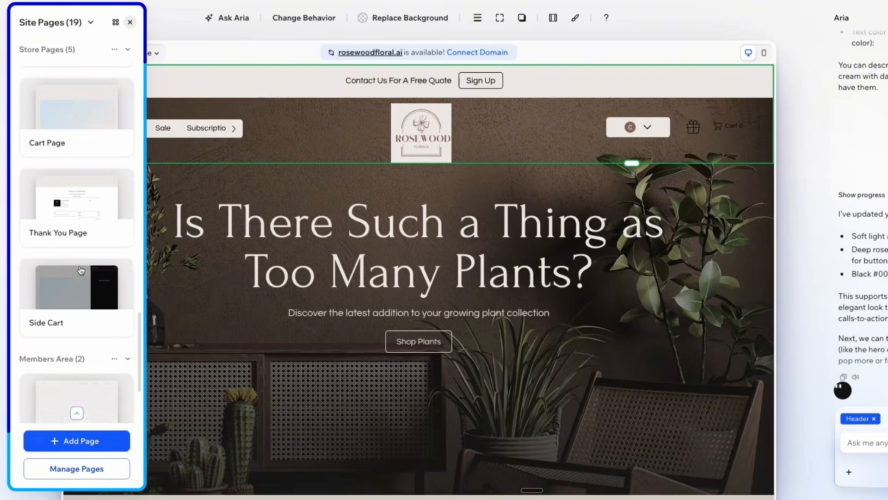
pyautogui.scroll(10, 80, 264)
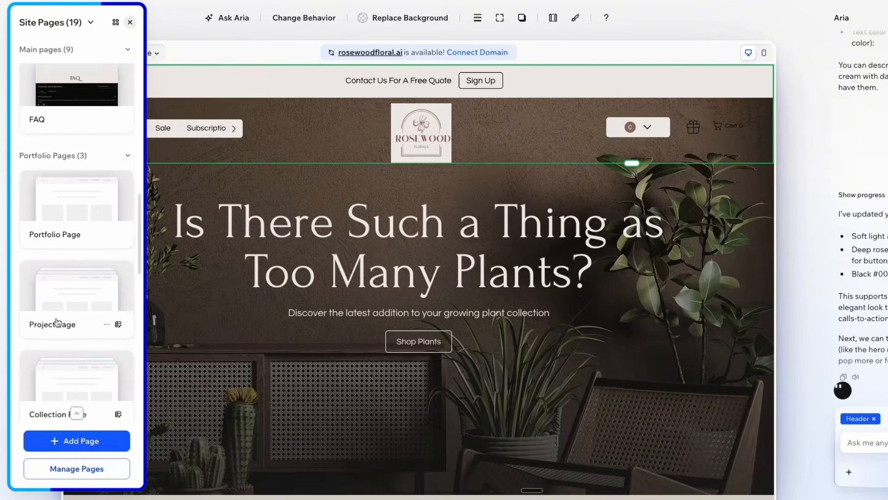
pyautogui.scroll(-8, 58, 321)
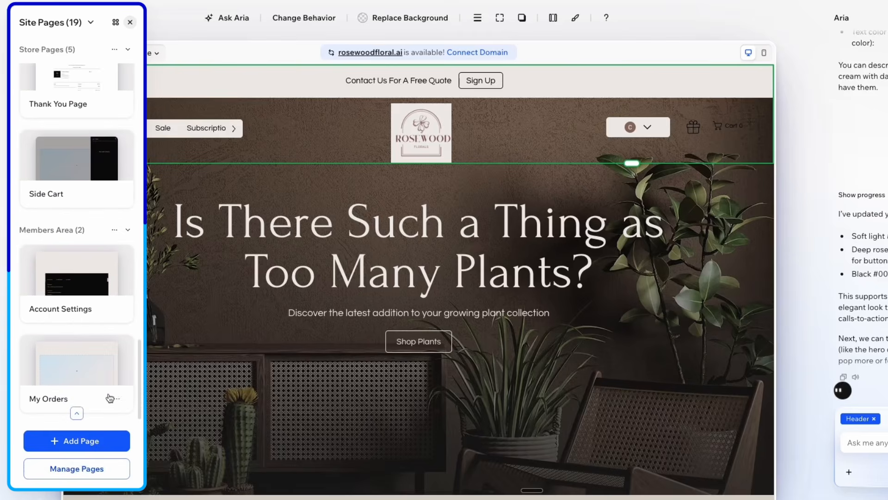
# Open the full page manager, review its page groups and check the options available for the Refund Policy page
pyautogui.click(67, 471)
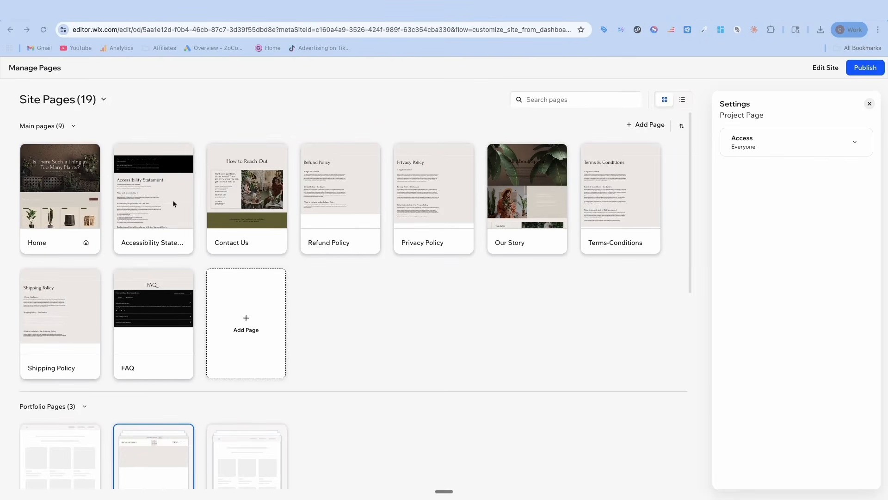
pyautogui.scroll(-5, 259, 234)
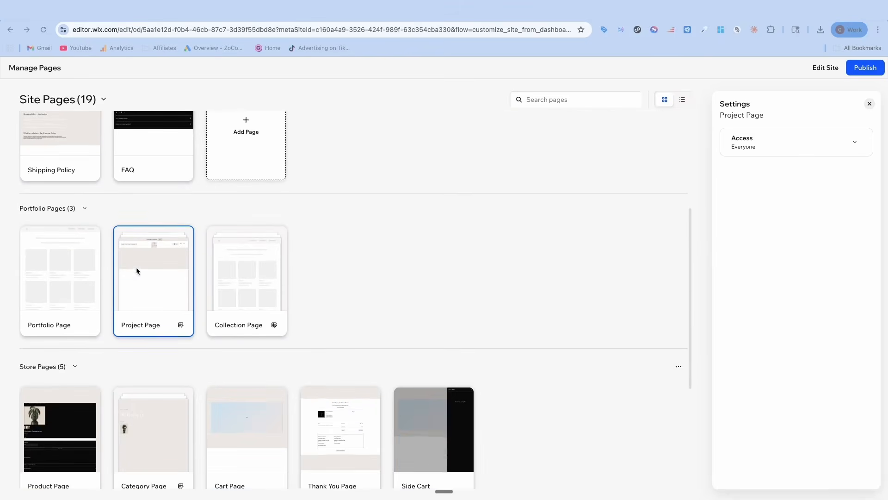
pyautogui.scroll(4, 102, 210)
pyautogui.scroll(-5, 68, 290)
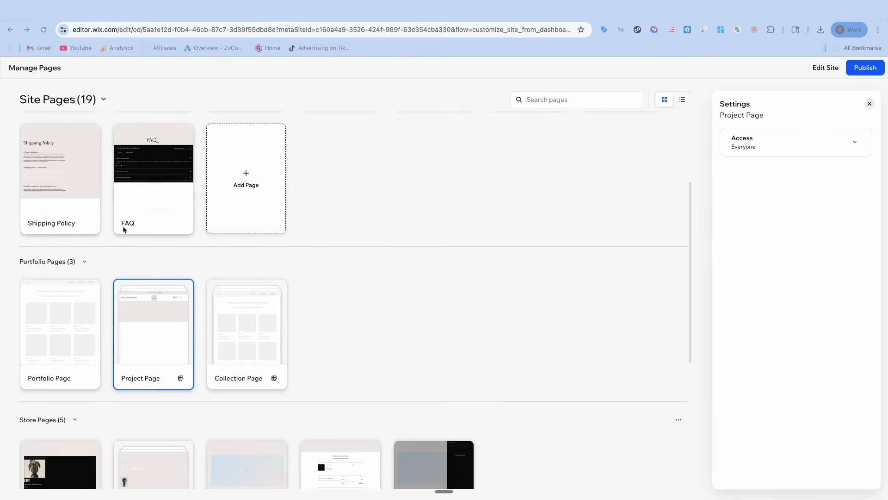
pyautogui.scroll(-3, 68, 290)
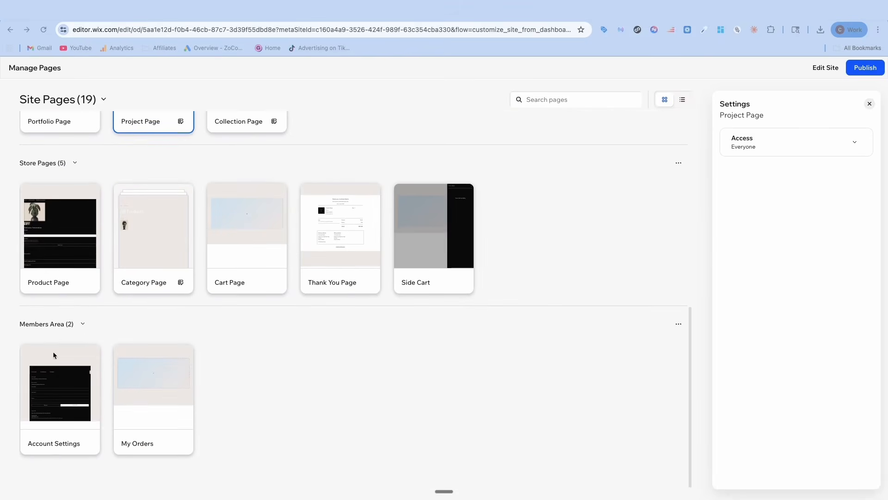
pyautogui.scroll(8, 157, 363)
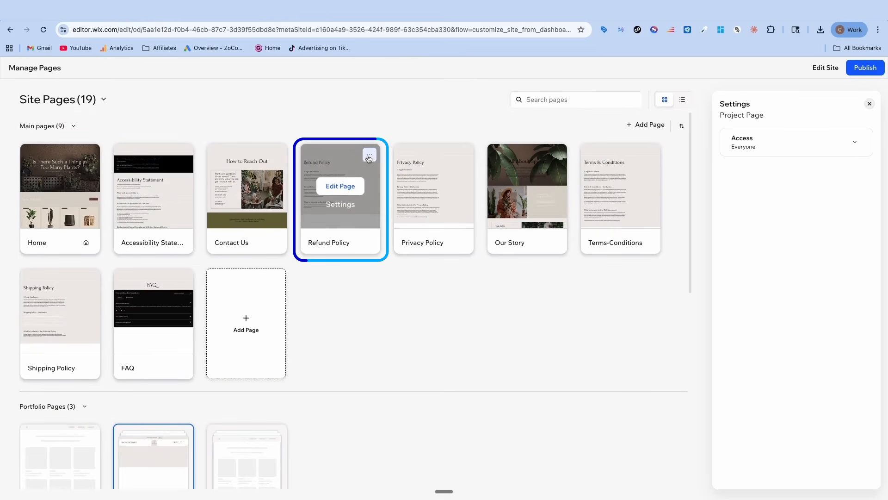
pyautogui.click(369, 156)
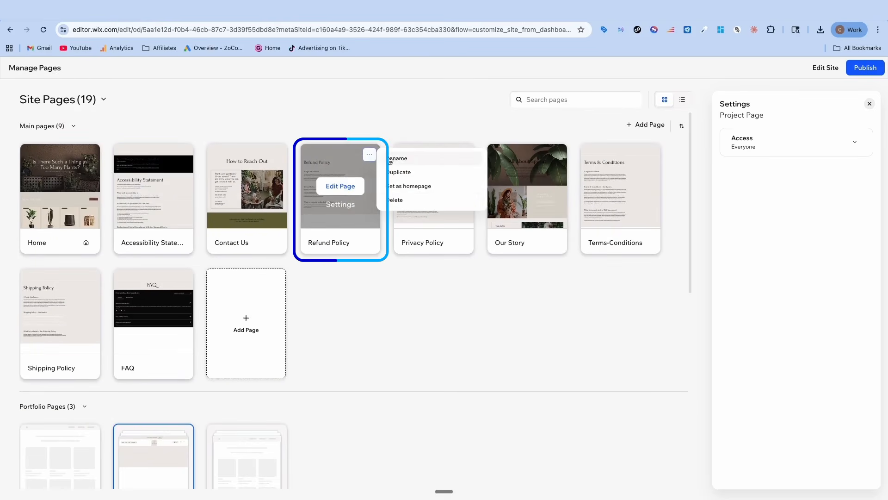
pyautogui.click(327, 114)
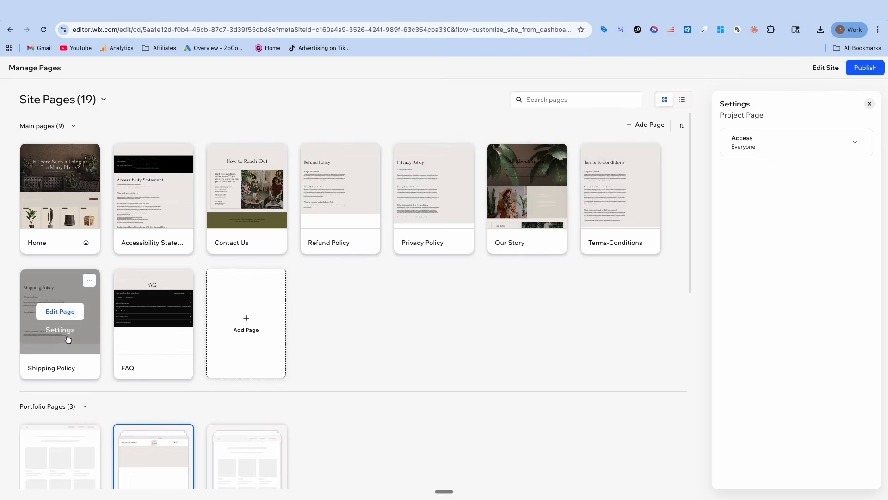
# Examine the portfolio, store and members area pages in the page manager, plus the Contact Us page's options
pyautogui.scroll(-3, 245, 324)
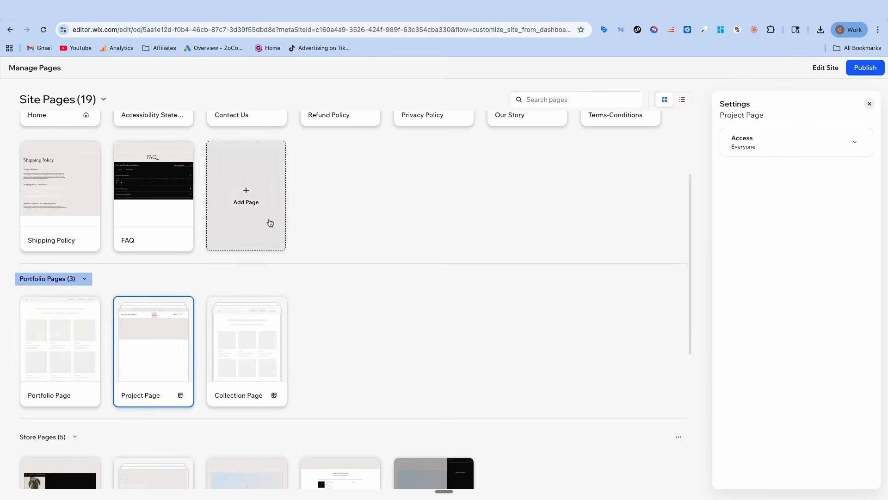
pyautogui.moveTo(244, 313)
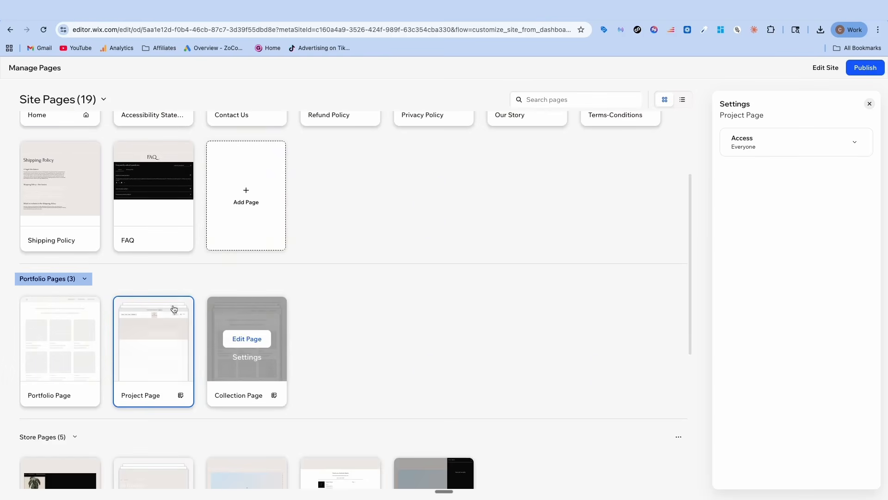
pyautogui.scroll(2, 78, 227)
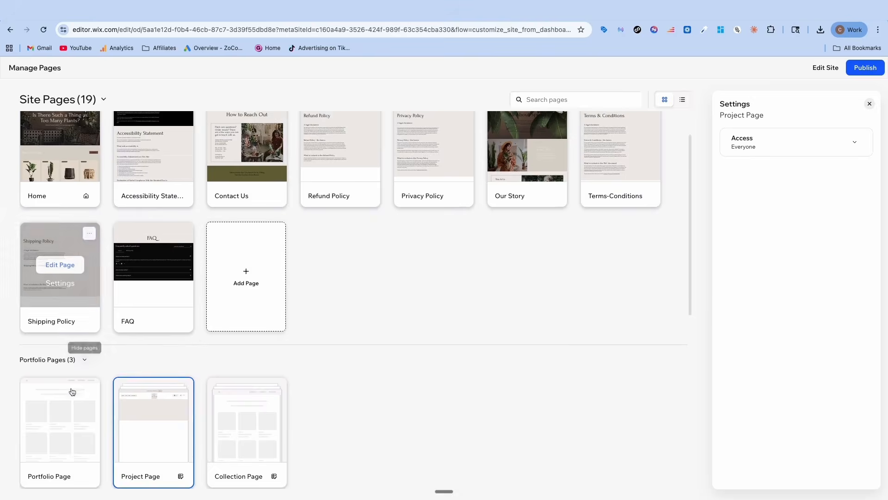
pyautogui.scroll(-2, 71, 391)
pyautogui.scroll(-2, 114, 335)
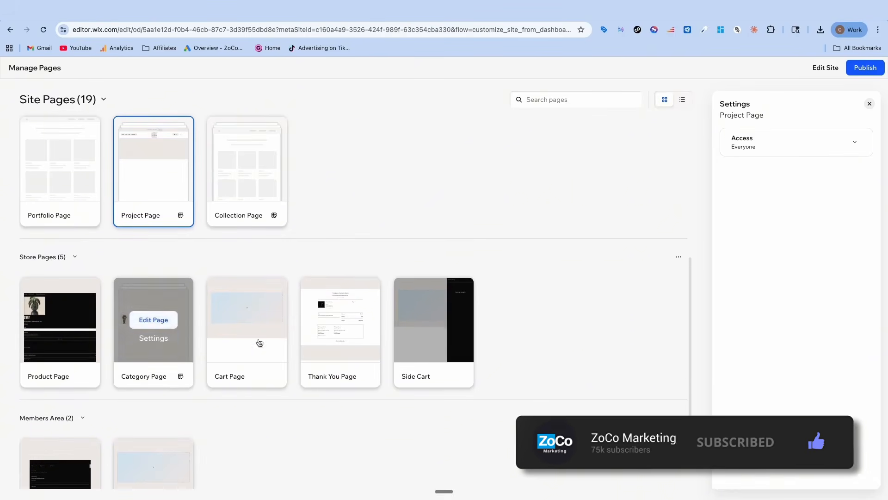
pyautogui.scroll(-2, 321, 327)
pyautogui.scroll(7, 373, 202)
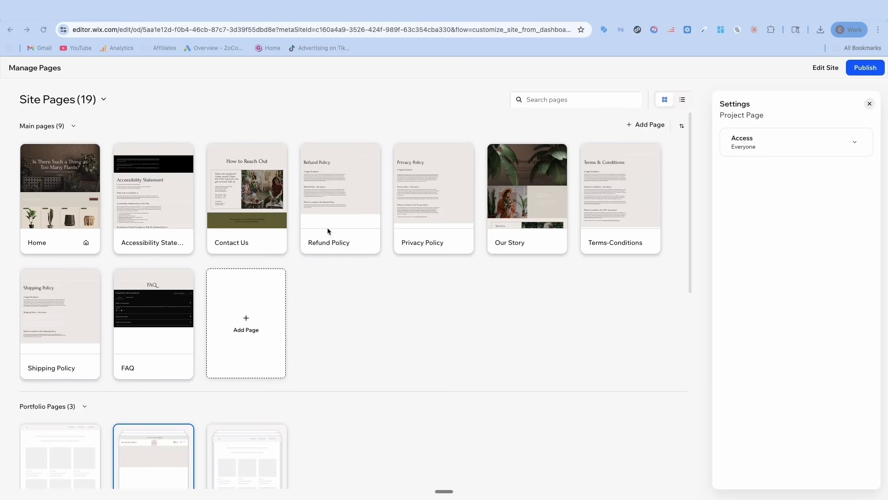
pyautogui.moveTo(254, 189)
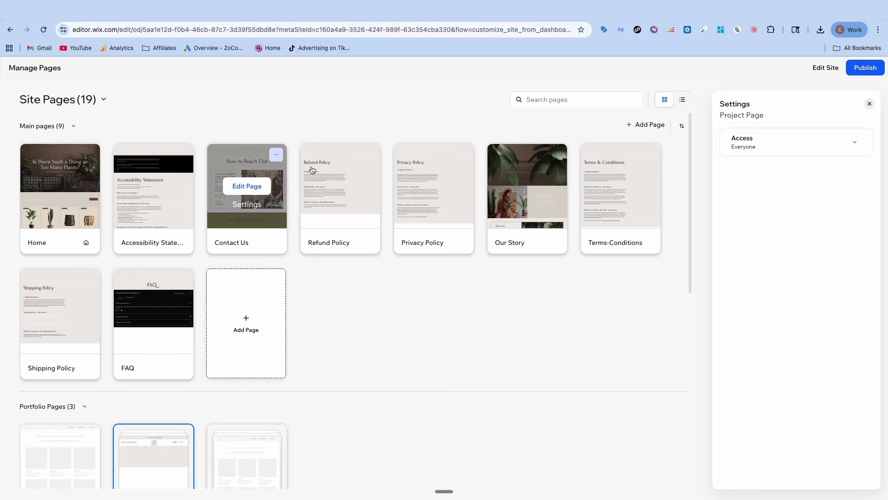
pyautogui.click(276, 155)
pyautogui.click(138, 123)
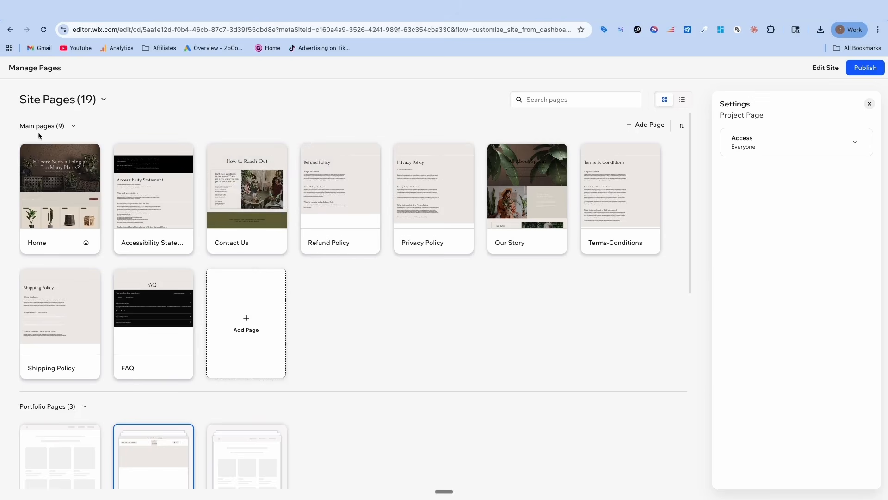
# Reopen the Home page for editing and try the hero heading and header menu as context for Aria
pyautogui.moveTo(58, 181)
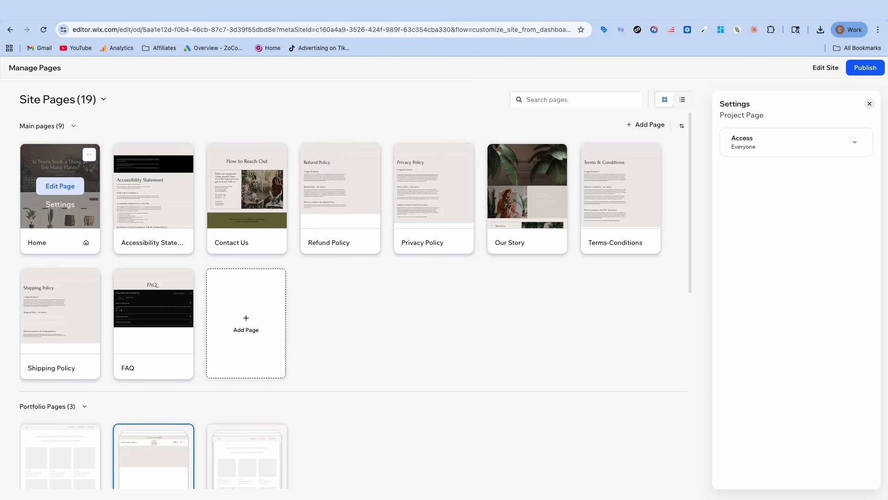
pyautogui.click(59, 185)
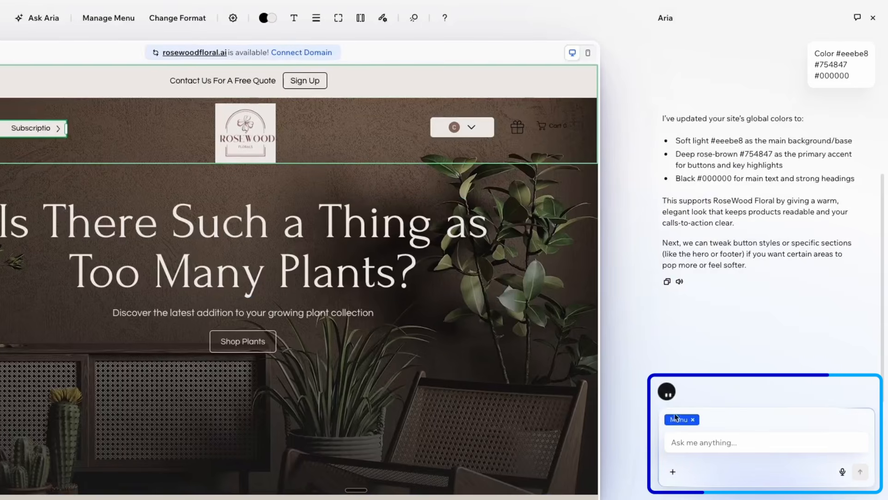
pyautogui.click(149, 245)
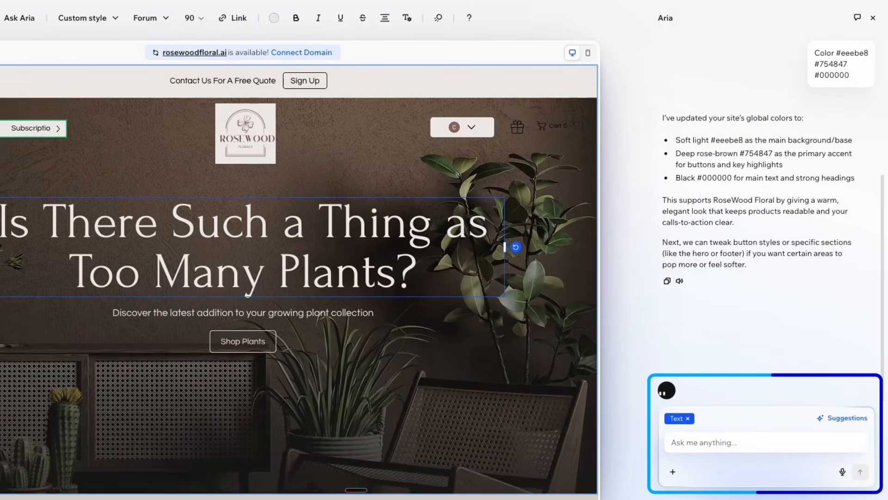
pyautogui.click(19, 128)
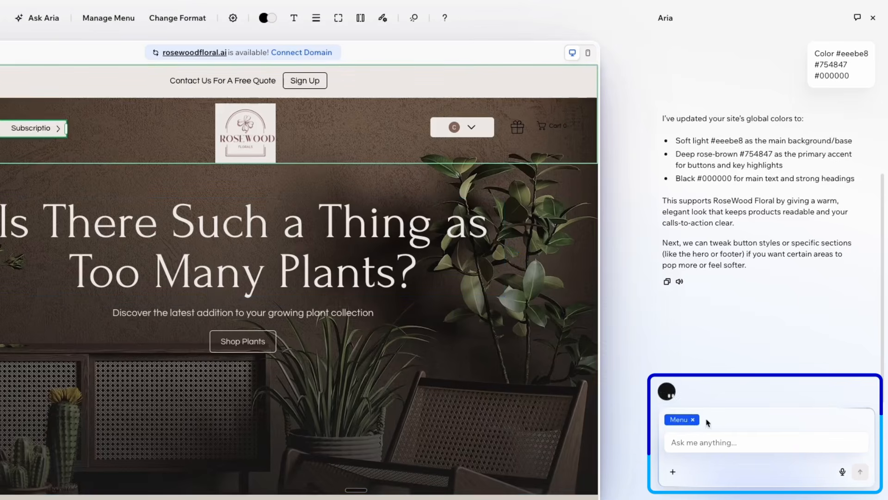
pyautogui.click(235, 254)
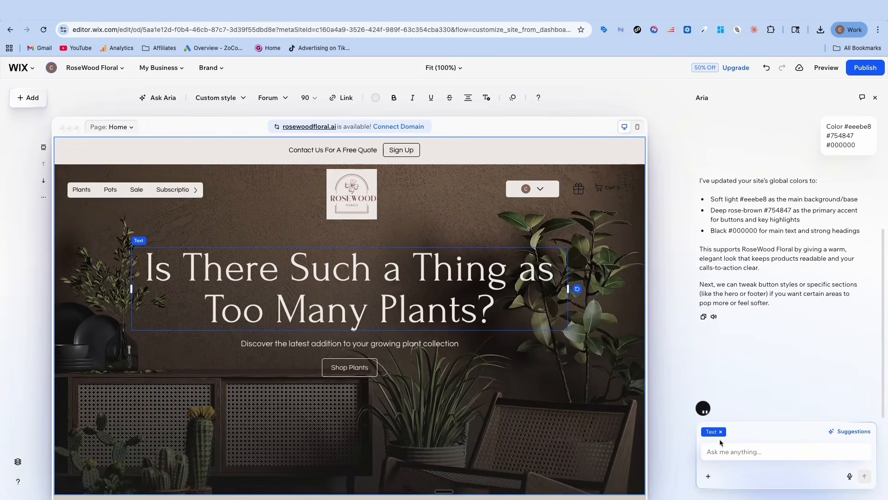
# Have Aria write a paragraph under "From Seed to Sprout" about how we help people with wedding events, specifically for their floral needs
pyautogui.scroll(-15, 418, 338)
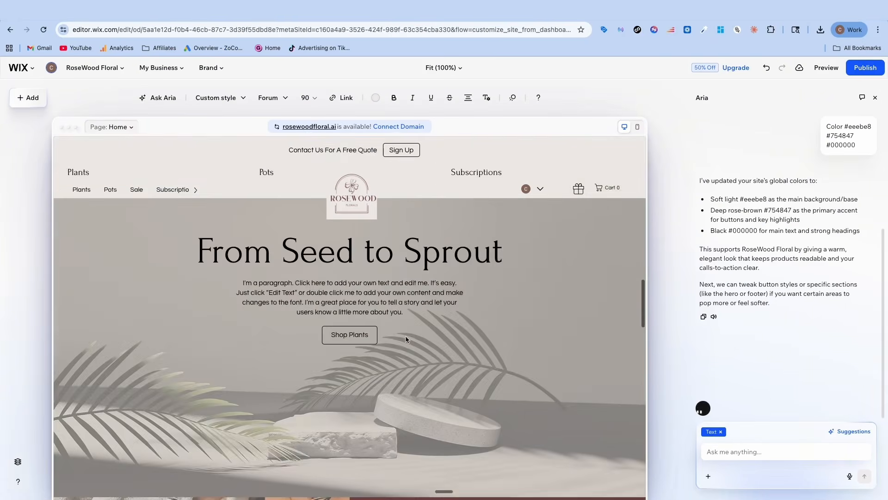
pyautogui.click(293, 289)
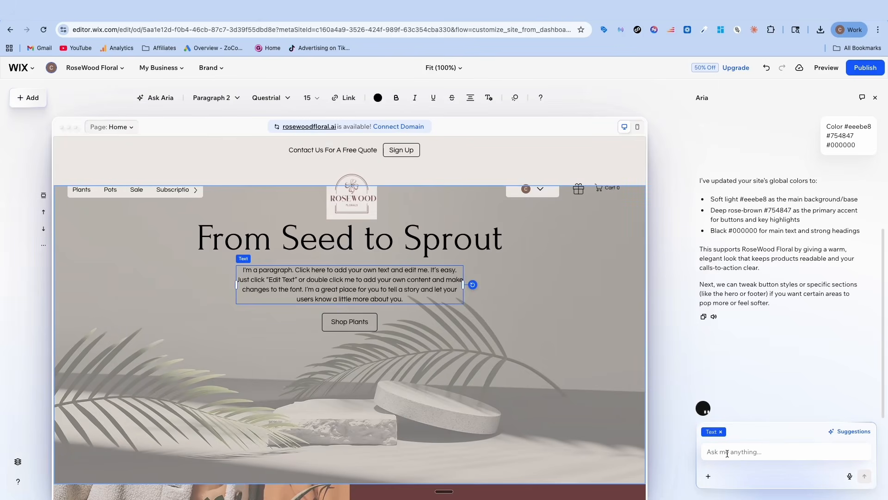
pyautogui.write('Can you write me a paragraph to add here about how we help people with wedding events, specifically for their floral needs?')
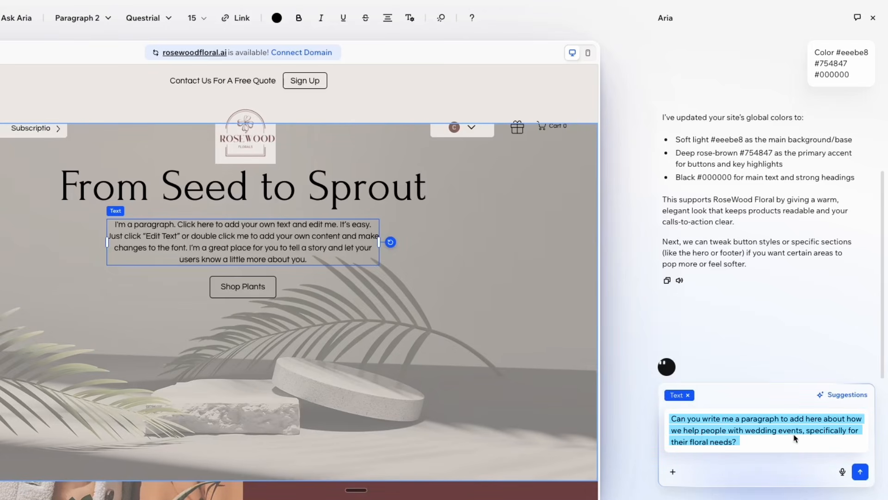
pyautogui.click(860, 471)
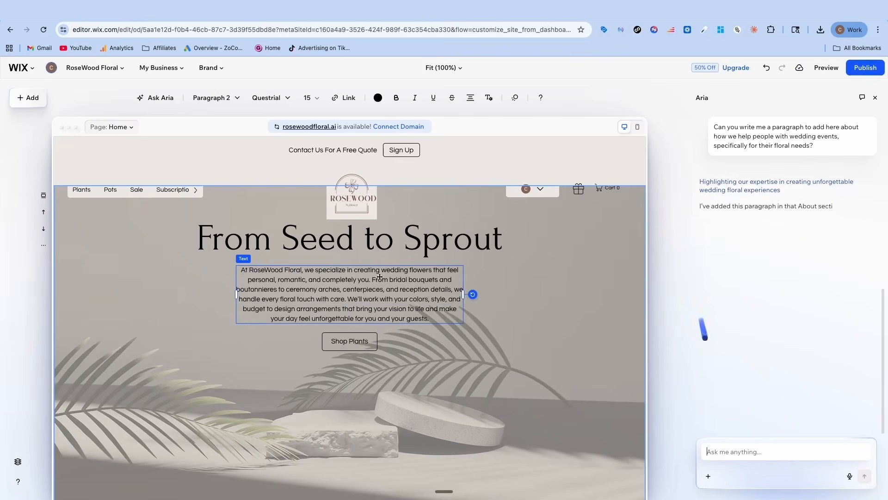
pyautogui.scroll(3, 416, 310)
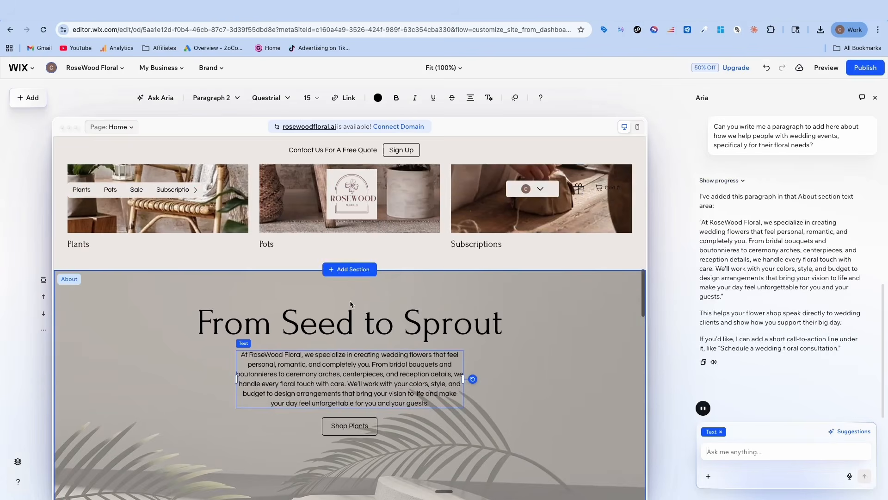
# Have Aria update the store categories gallery under the Discover Sprout heading to show four pictures instead of three, and check the layout
pyautogui.scroll(4, 425, 276)
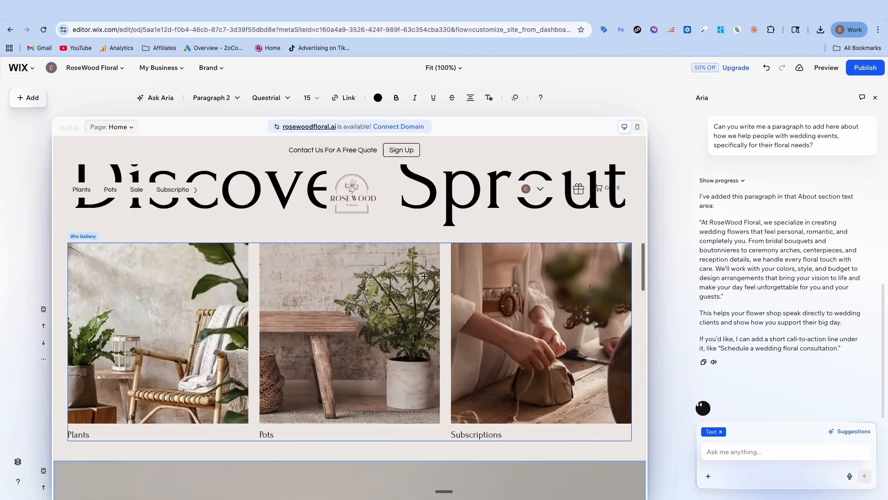
pyautogui.click(314, 301)
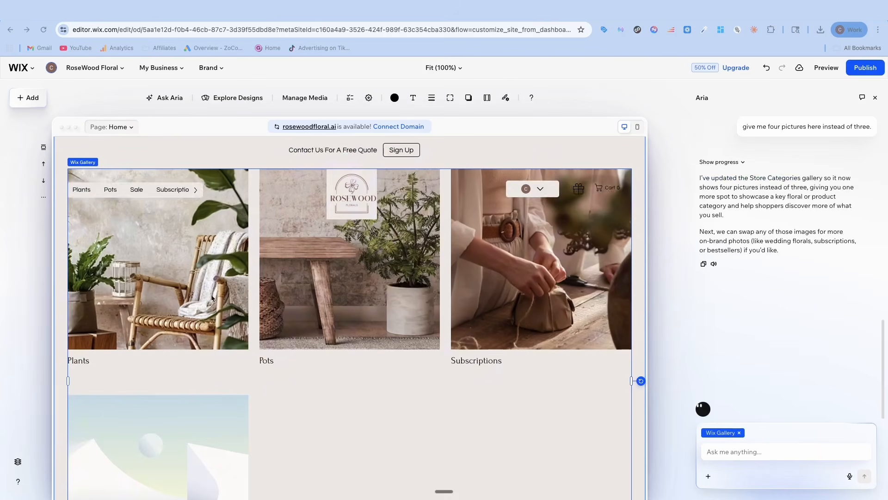
pyautogui.scroll(-4, 193, 338)
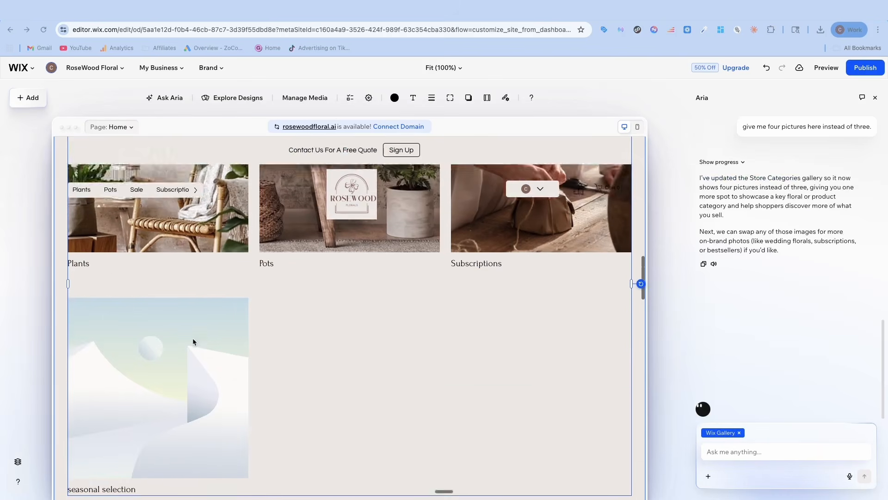
pyautogui.scroll(3, 148, 352)
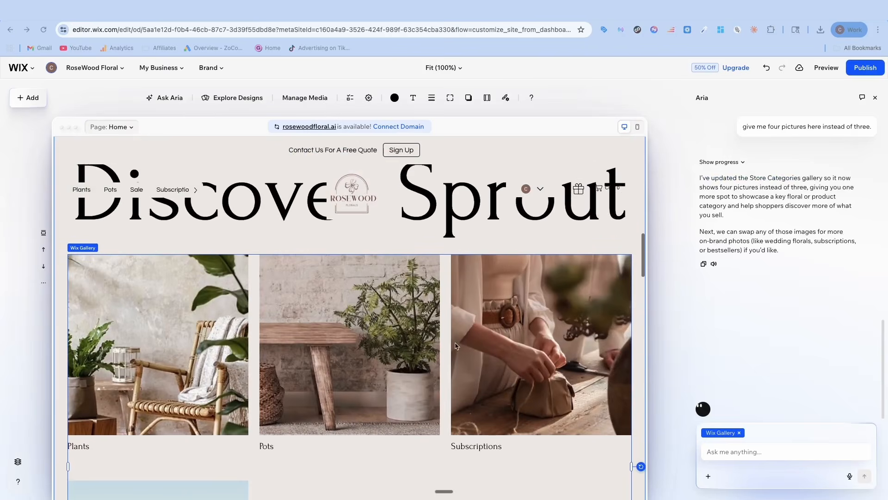
pyautogui.scroll(-2, 148, 338)
pyautogui.scroll(2, 148, 338)
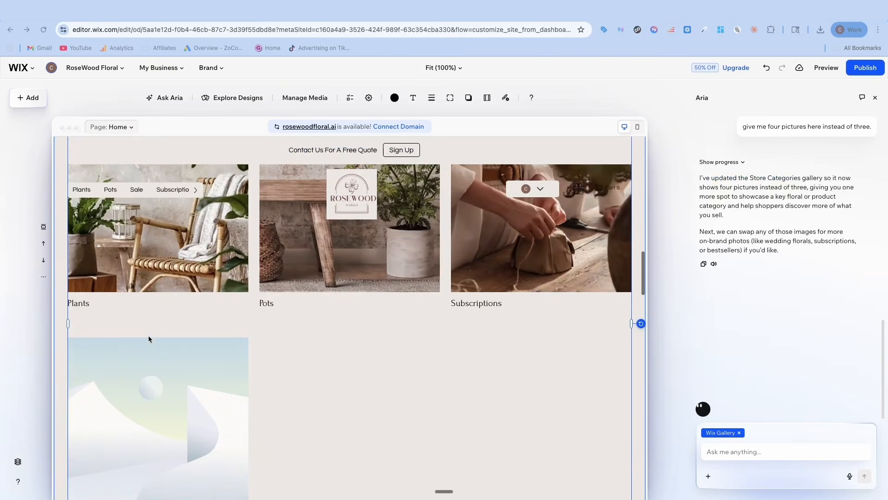
pyautogui.scroll(1, 148, 324)
pyautogui.scroll(-2, 149, 315)
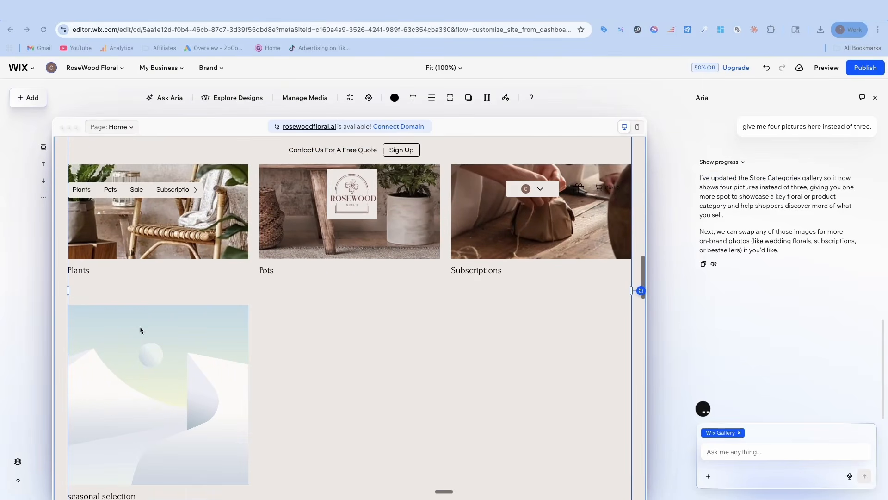
pyautogui.scroll(1, 169, 277)
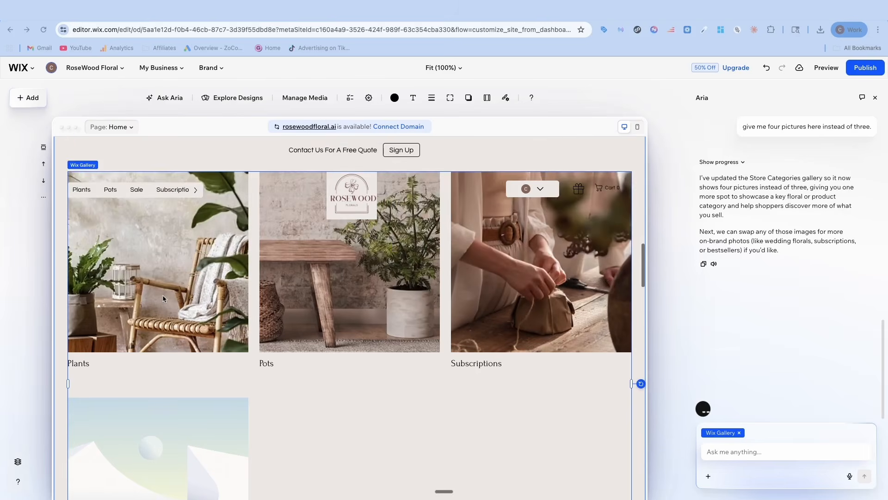
pyautogui.scroll(-1, 164, 305)
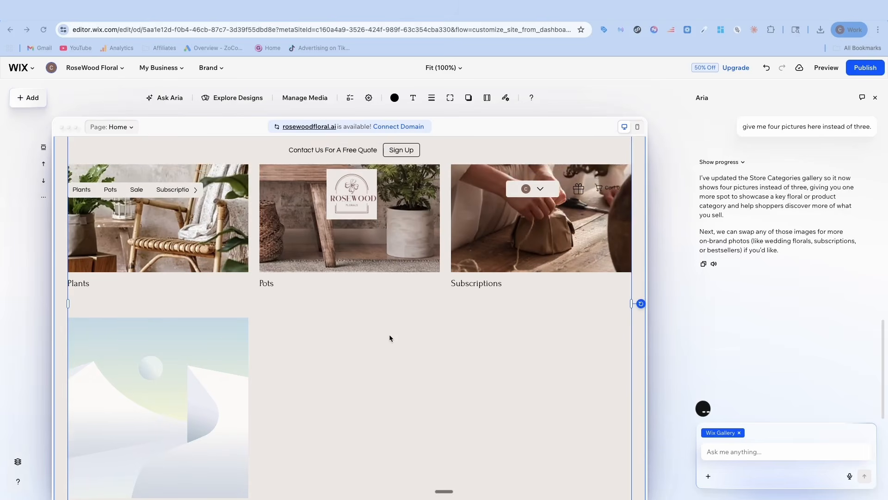
# Ask Aria to fill the store categories gallery with six pictures so that there are three in each row
pyautogui.scroll(-2, 384, 334)
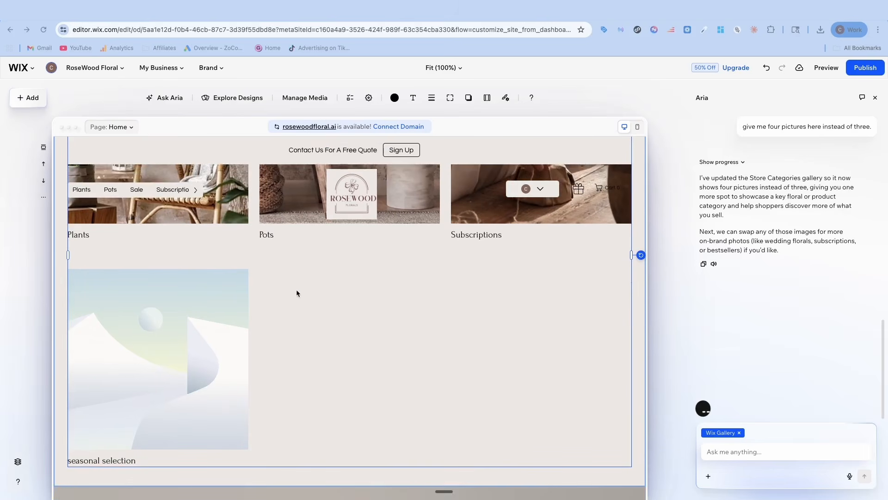
pyautogui.click(745, 449)
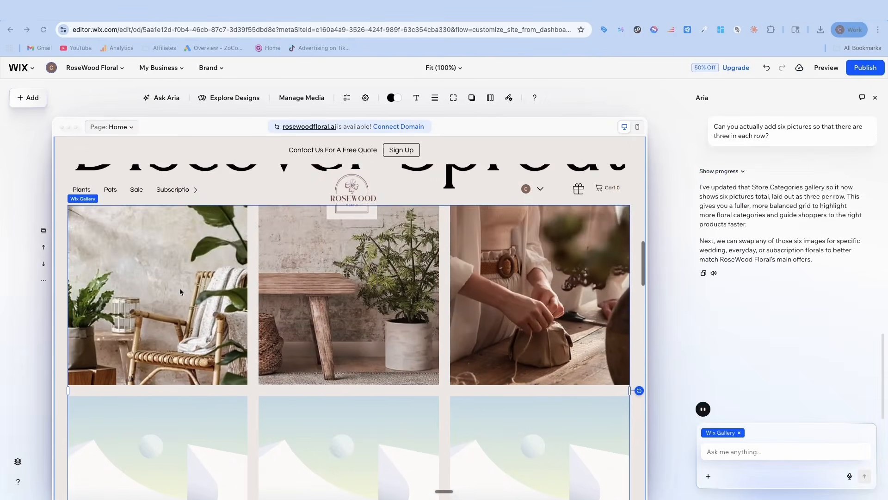
pyautogui.scroll(-3, 171, 345)
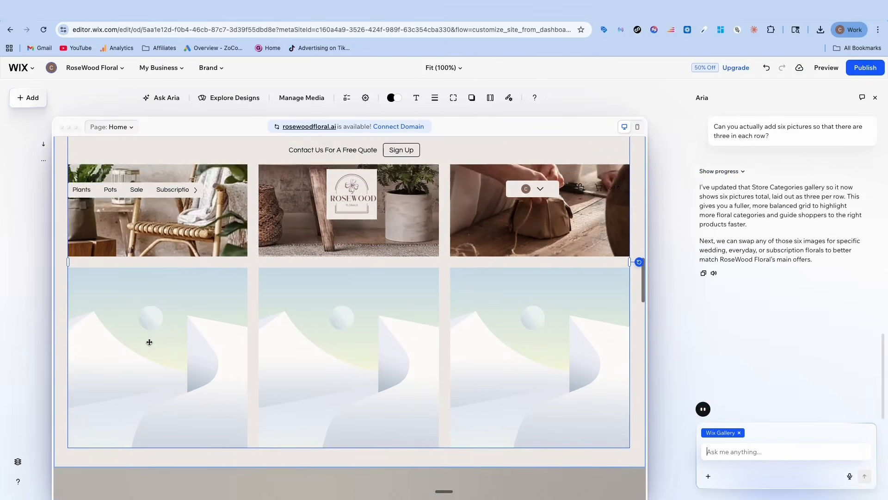
# Delete the login bar from the site header
pyautogui.scroll(10, 190, 273)
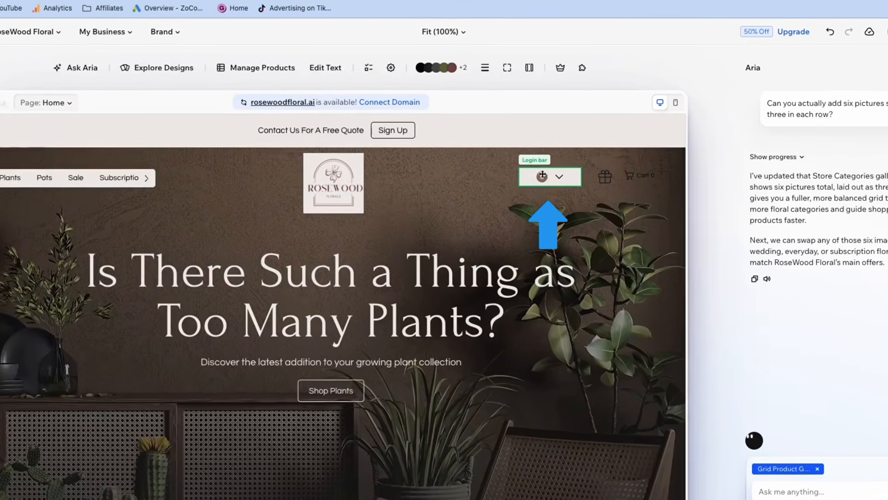
pyautogui.click(517, 188)
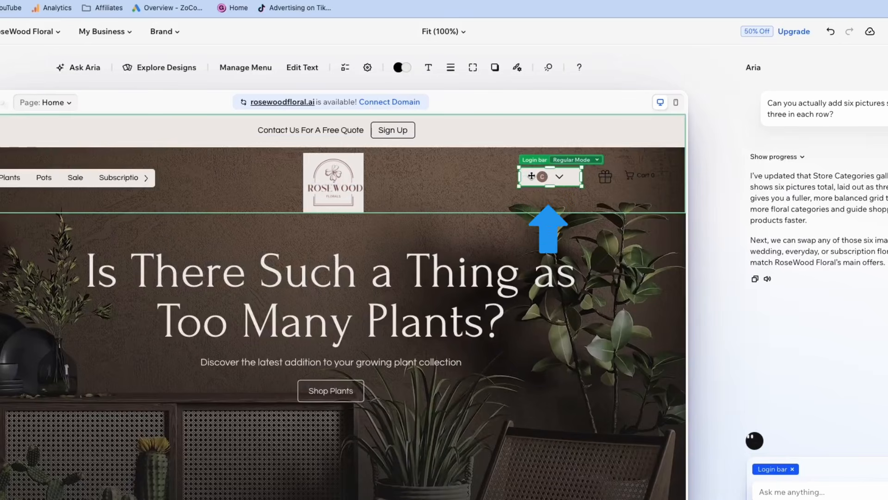
pyautogui.press('Delete')
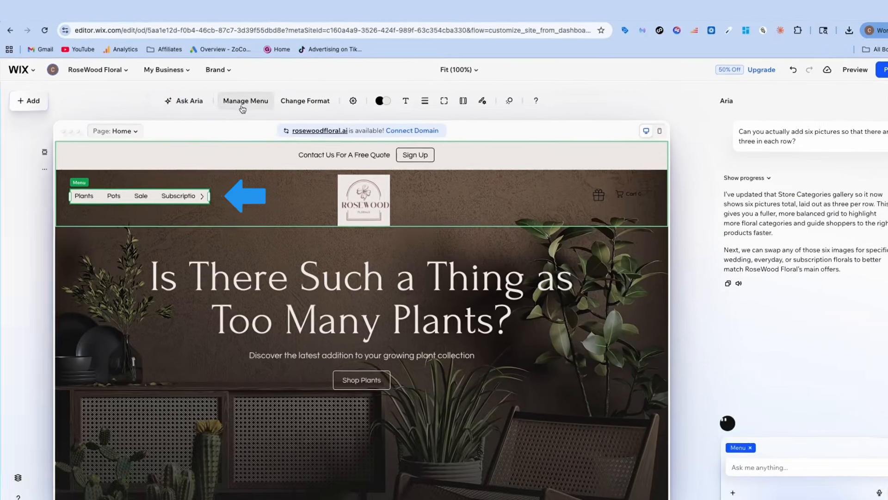
# Add the existing FAQ site page to the header menu
pyautogui.click(280, 119)
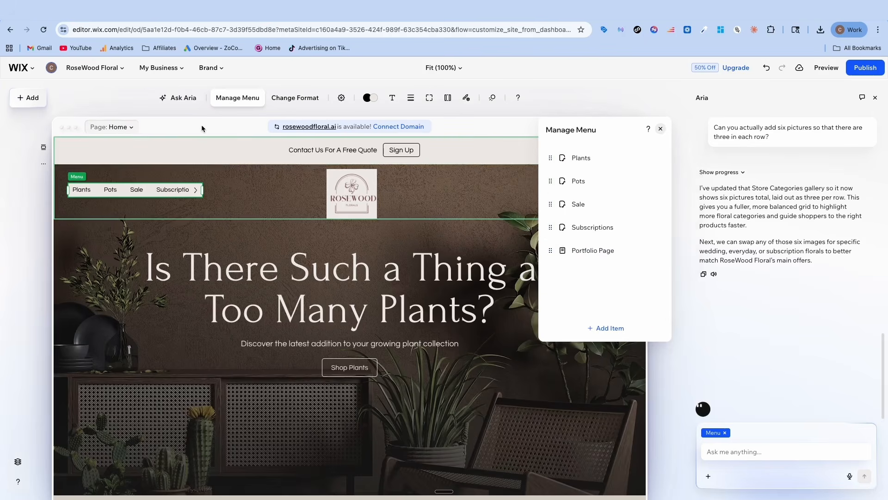
pyautogui.click(603, 329)
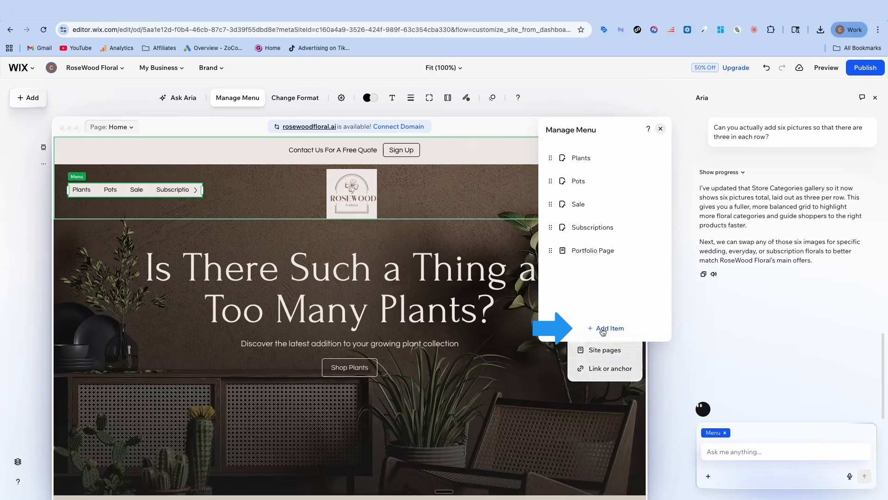
pyautogui.click(601, 355)
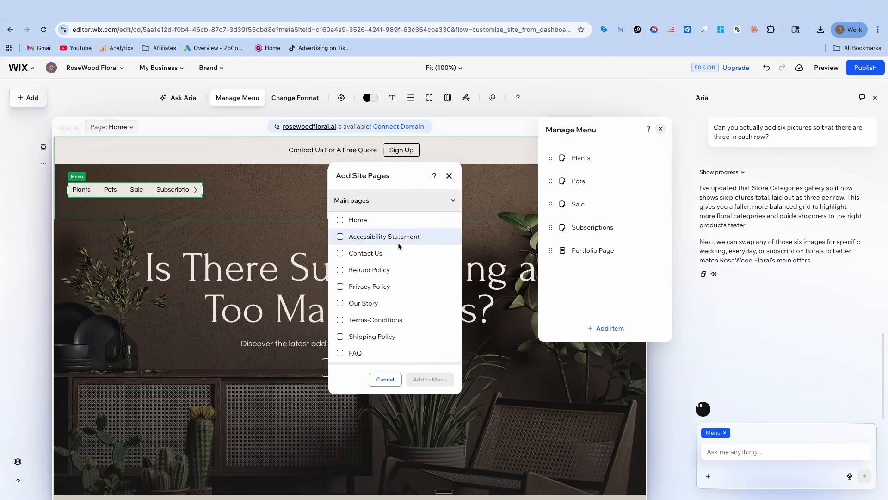
pyautogui.scroll(-1, 370, 271)
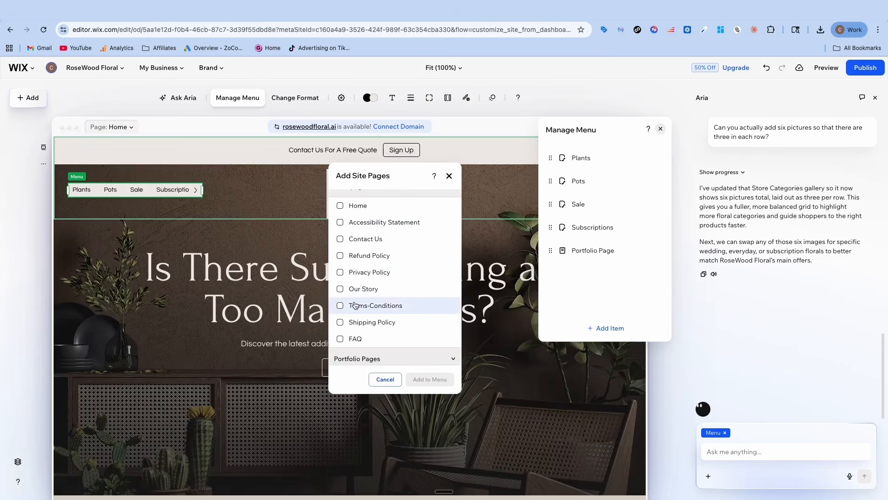
pyautogui.click(355, 339)
pyautogui.click(422, 381)
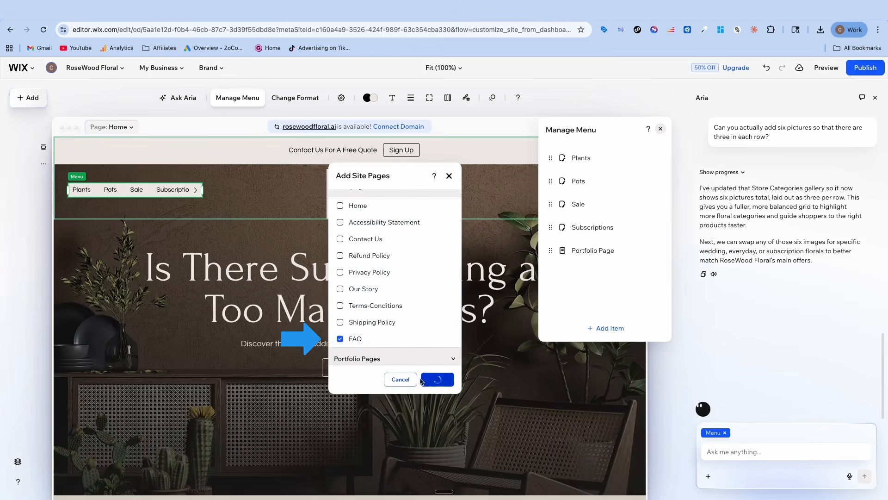
pyautogui.click(443, 179)
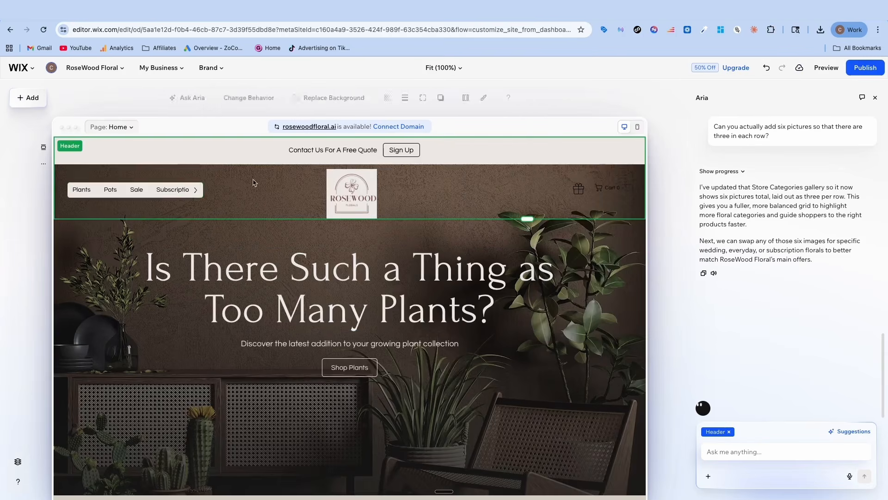
# Widen the header menu until all its items fit, and position it between the header's left edge and the logo
pyautogui.moveTo(201, 189); pyautogui.dragTo(210, 189)
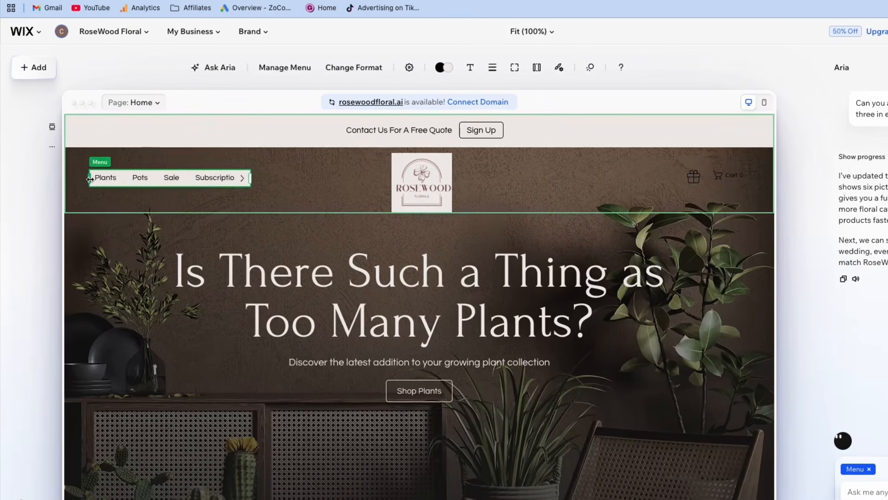
pyautogui.moveTo(78, 190); pyautogui.dragTo(52, 191)
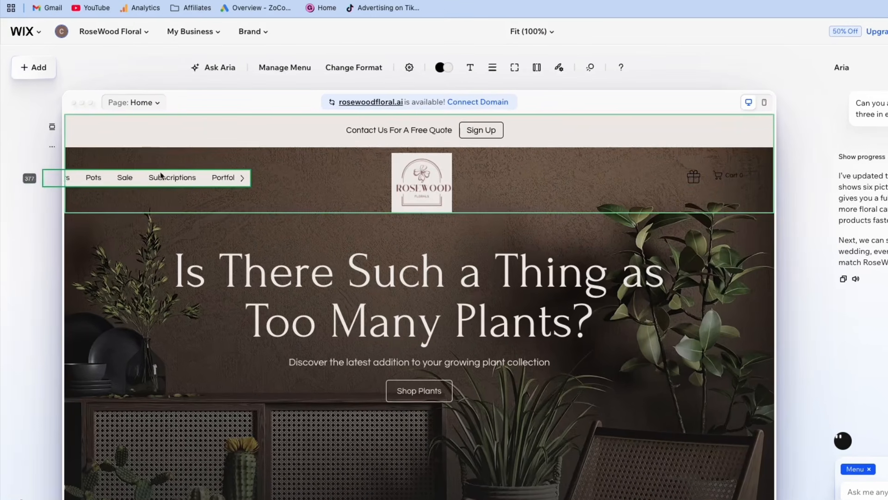
pyautogui.moveTo(169, 177); pyautogui.dragTo(224, 179)
pyautogui.moveTo(114, 179); pyautogui.dragTo(77, 178)
pyautogui.moveTo(173, 176); pyautogui.dragTo(238, 177)
pyautogui.moveTo(142, 179); pyautogui.dragTo(95, 178)
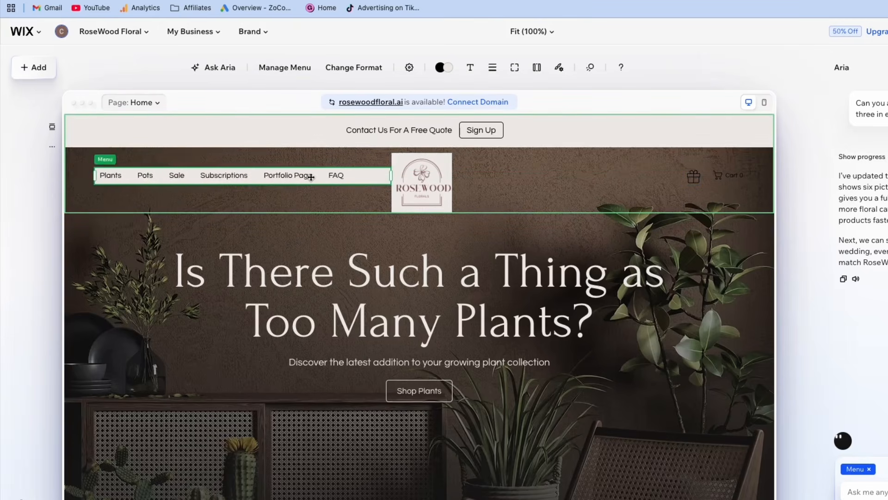
pyautogui.moveTo(311, 178); pyautogui.dragTo(293, 177)
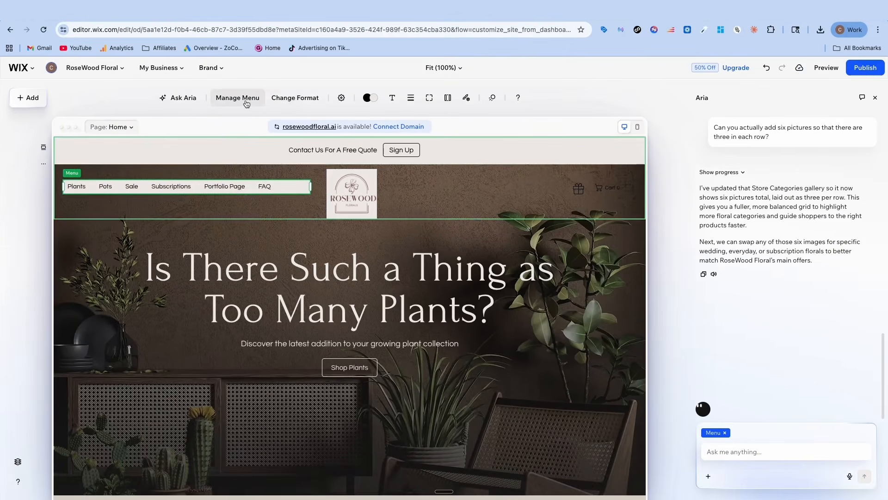
# Remove the Sale item from the header menu
pyautogui.click(247, 101)
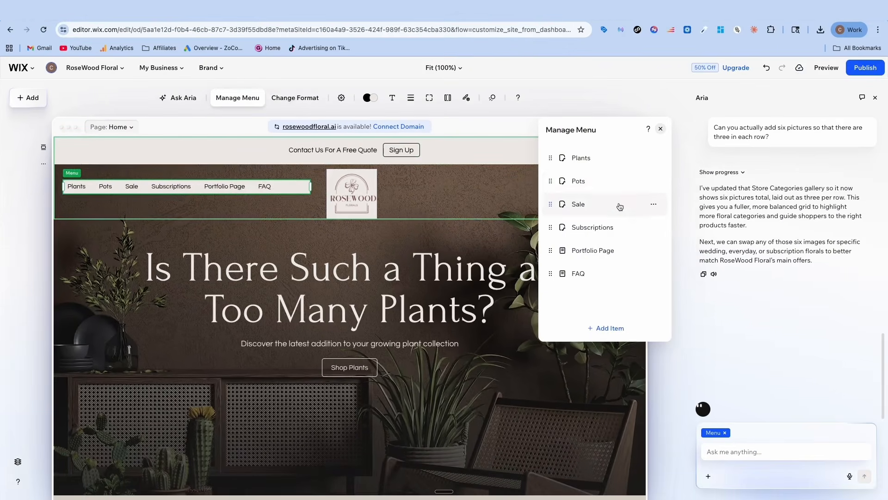
pyautogui.click(654, 204)
pyautogui.click(690, 260)
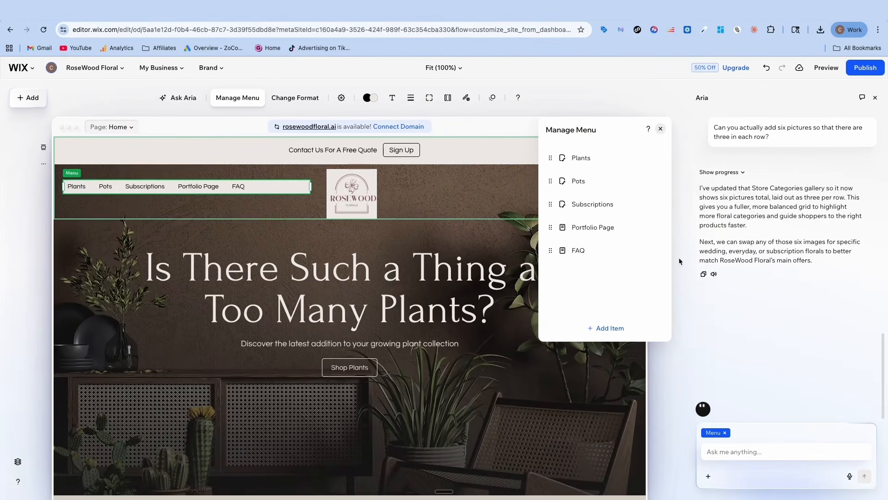
# Change the link of the hero's Shop Plants button from the product category to one of the site's main pages
pyautogui.scroll(-1, 345, 365)
pyautogui.click(345, 339)
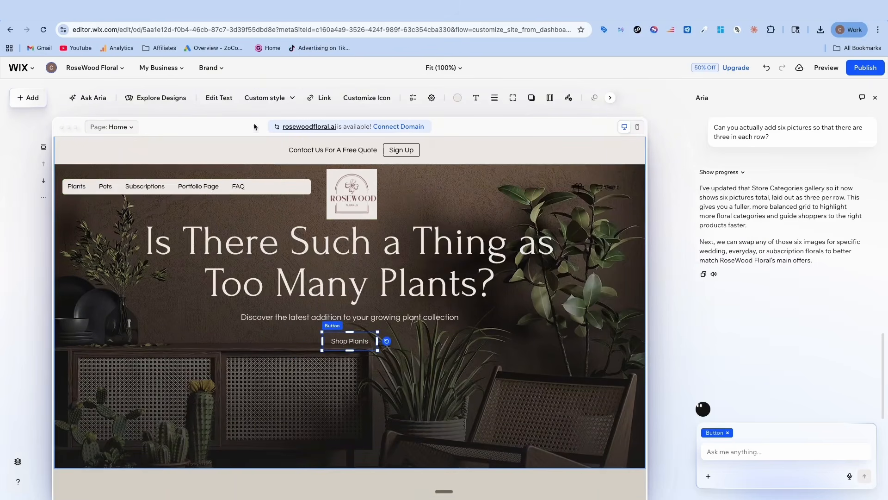
pyautogui.moveTo(319, 98)
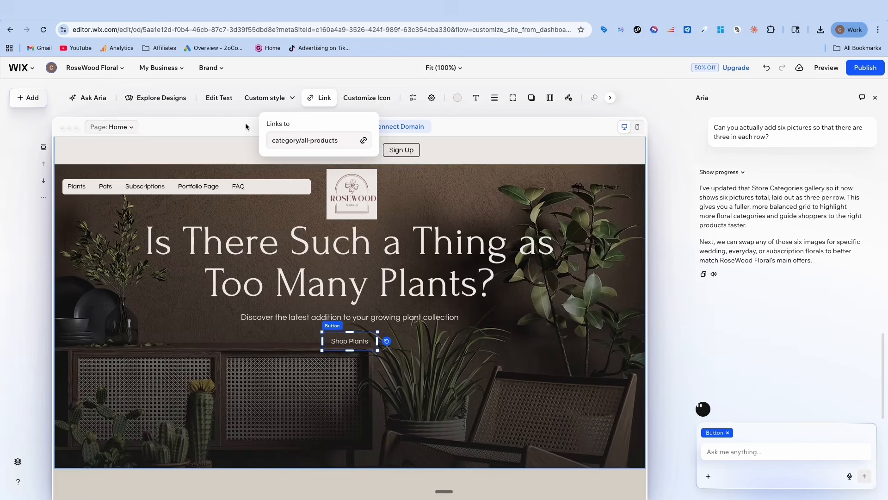
pyautogui.click(363, 141)
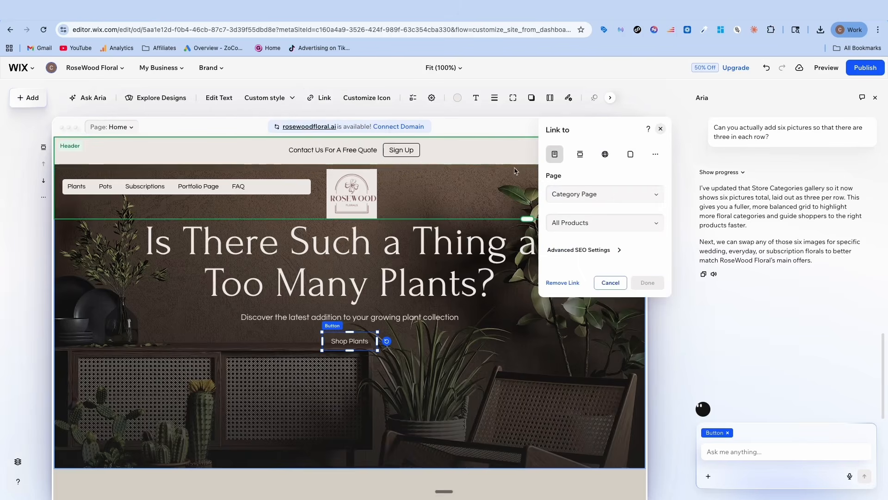
pyautogui.click(624, 230)
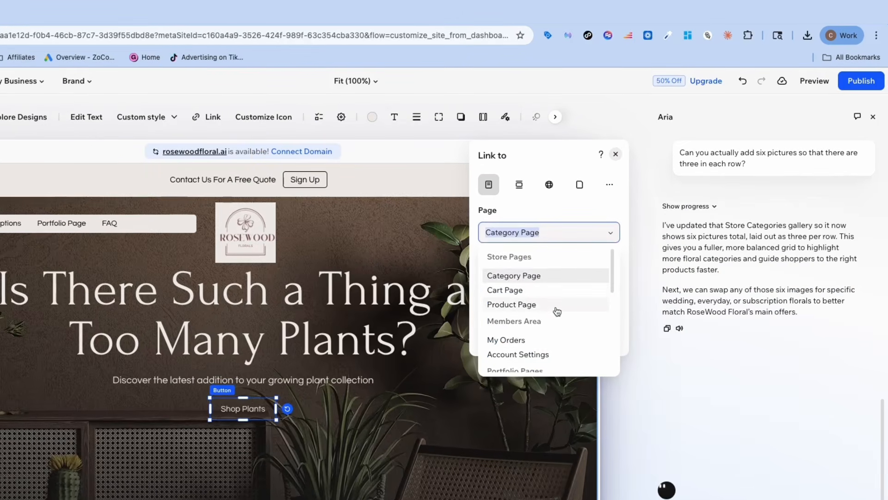
pyautogui.scroll(-5, 567, 301)
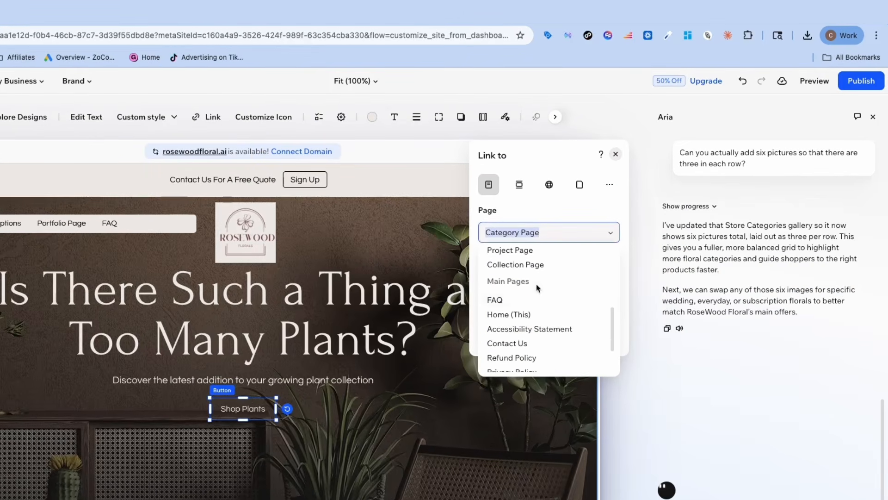
pyautogui.scroll(-3, 534, 290)
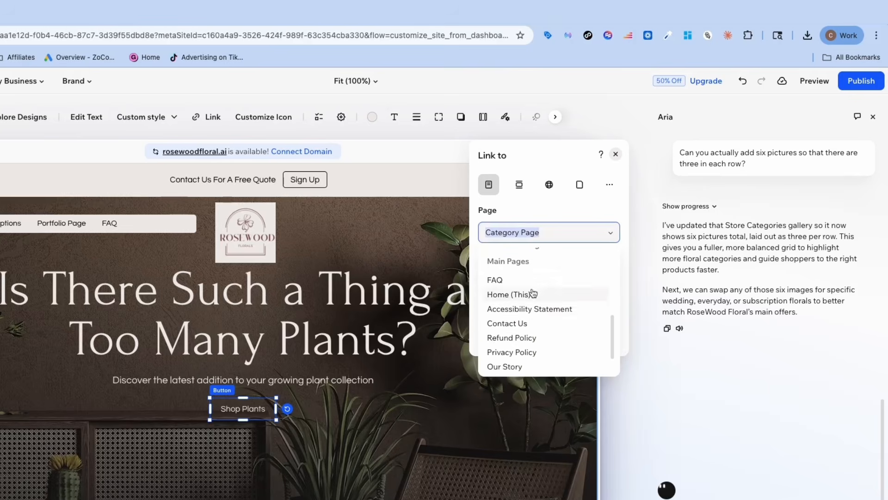
pyautogui.click(514, 292)
pyautogui.click(600, 352)
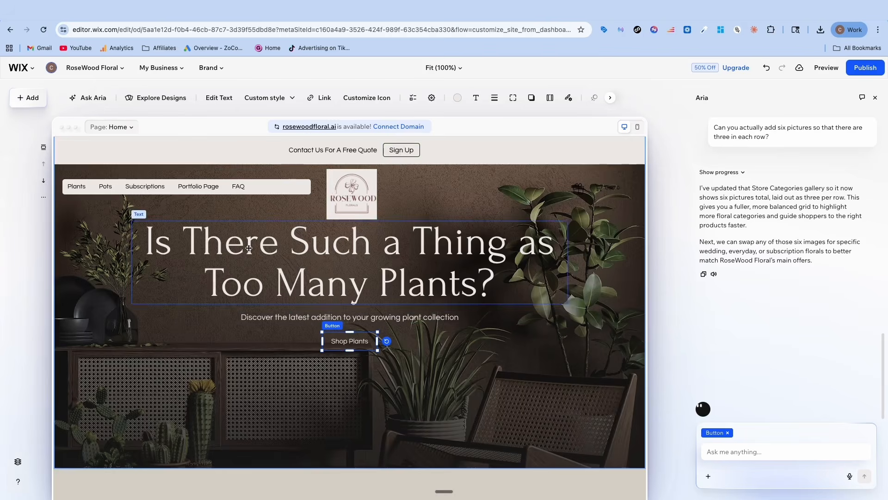
# Change the hero button's text to "Get A Free Quote"
pyautogui.doubleClick(341, 342)
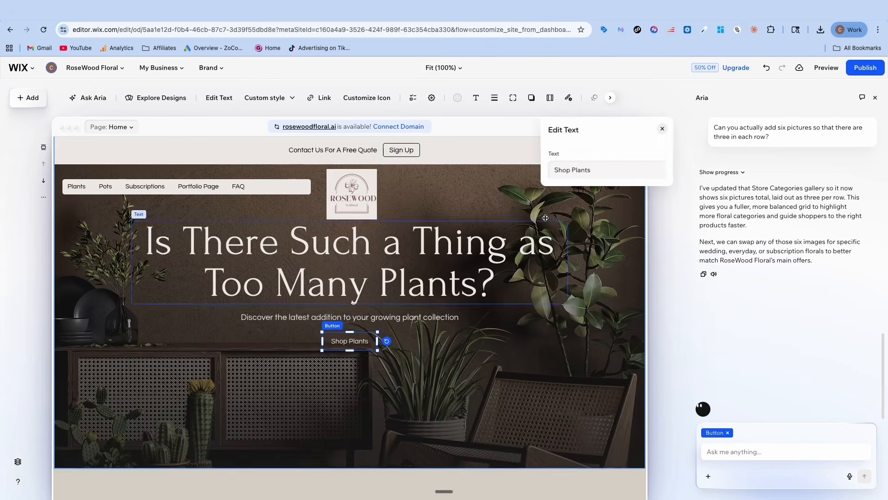
pyautogui.doubleClick(570, 172)
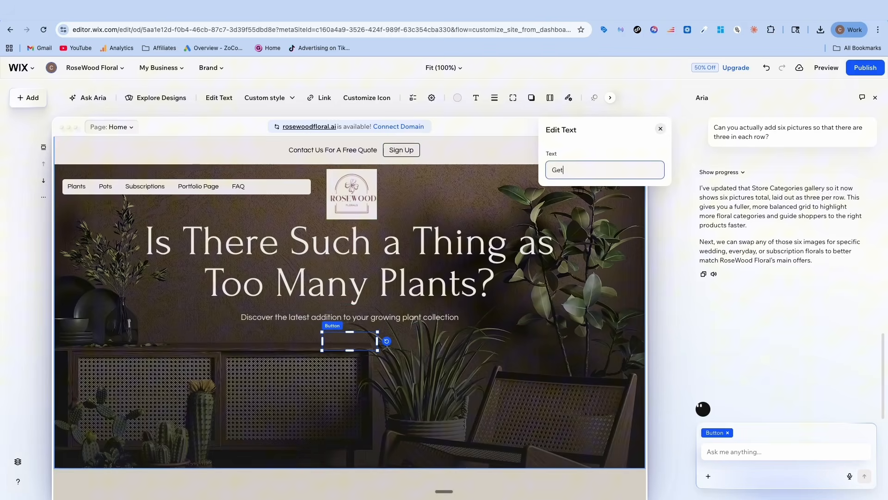
pyautogui.write('Get A Free Quote')
pyautogui.click(445, 262)
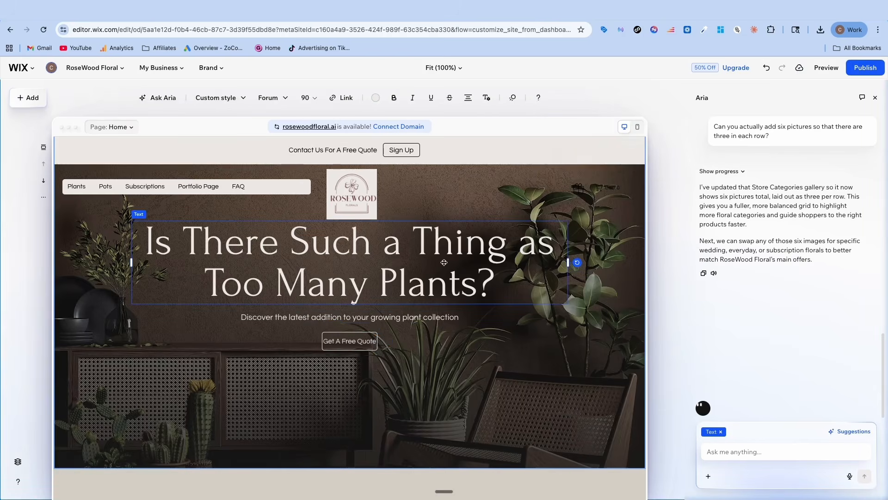
# Remove the vector art and the cart icon from the header
pyautogui.click(578, 190)
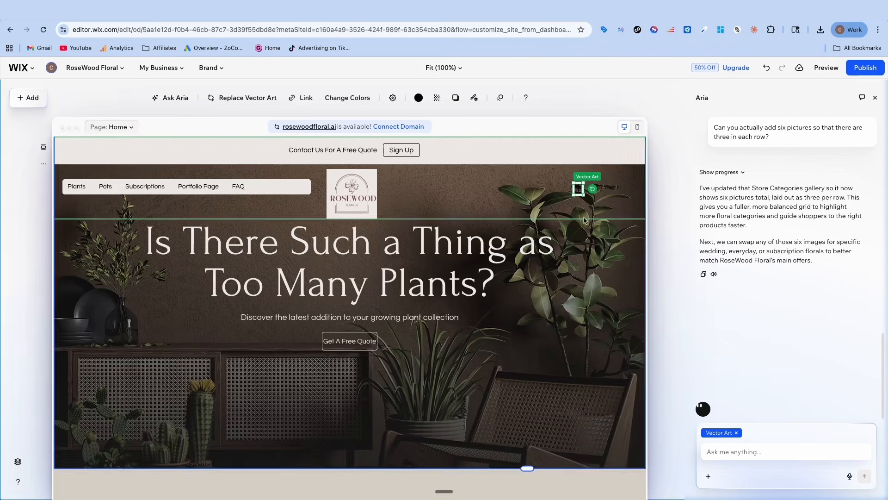
pyautogui.click(611, 192)
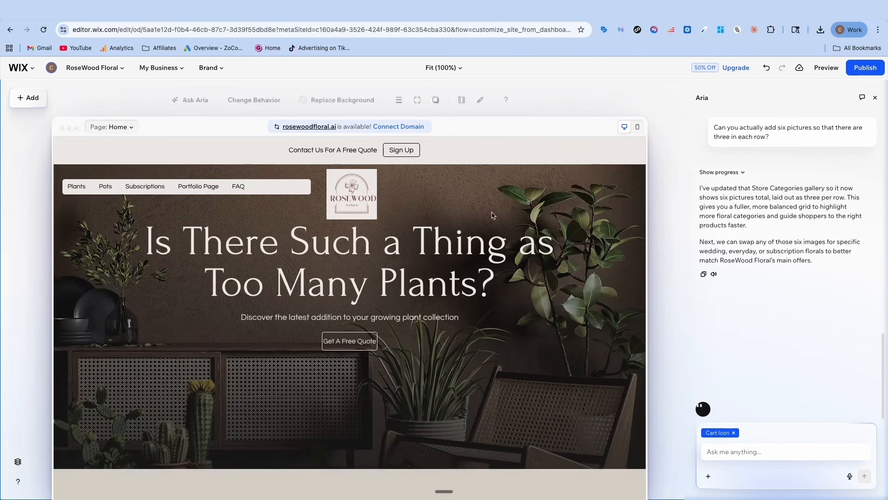
# Add the designed Portfolio section "Our work" with its four-image row between the hero and the New Arrivals section
pyautogui.scroll(-7, 343, 274)
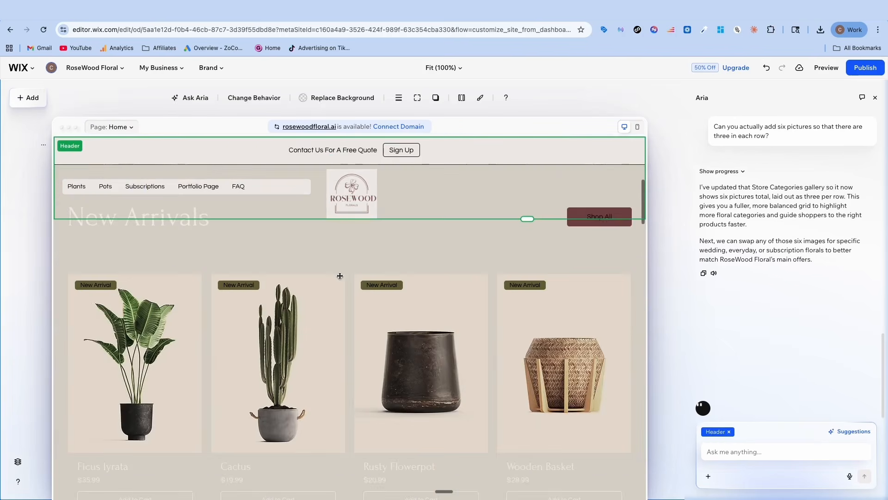
pyautogui.scroll(-5, 344, 272)
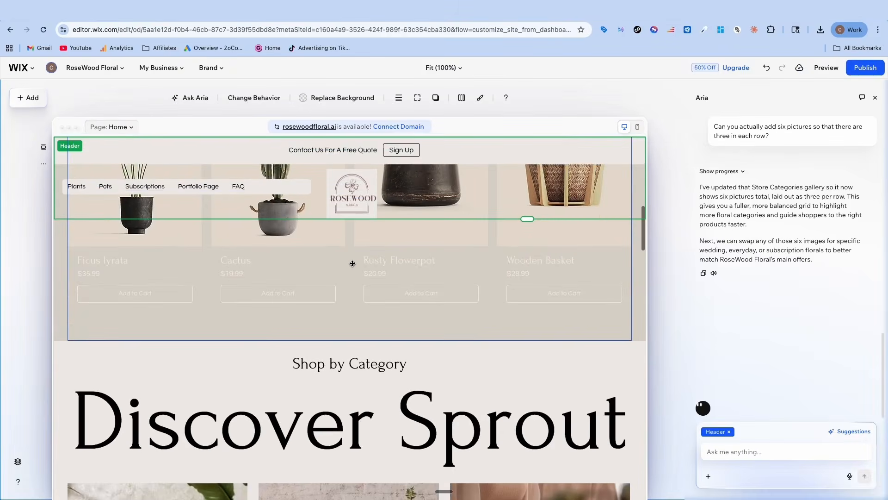
pyautogui.scroll(6, 351, 264)
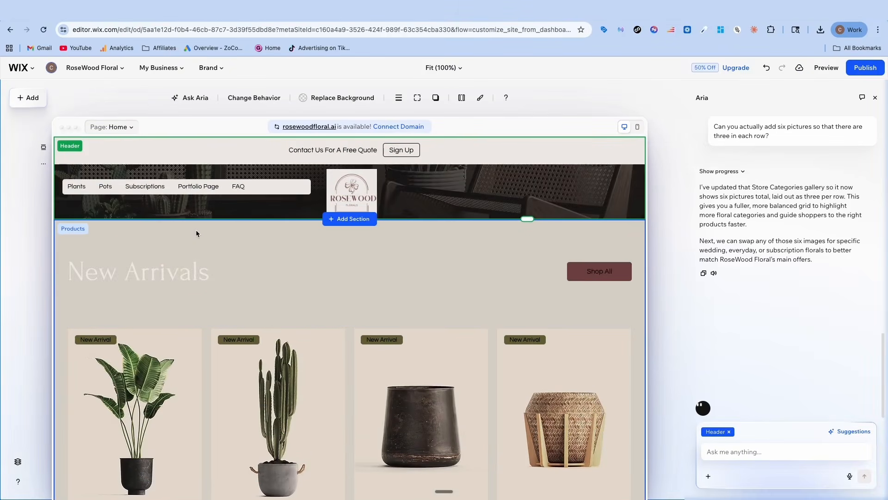
pyautogui.click(180, 229)
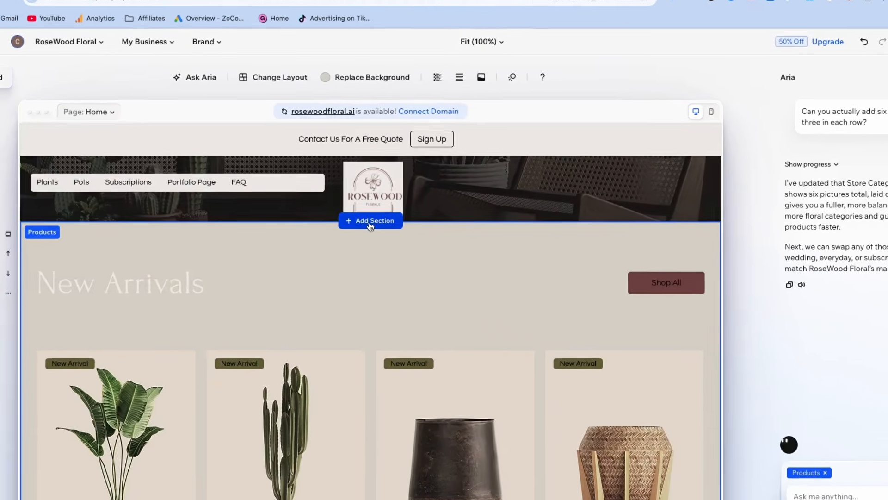
pyautogui.click(370, 225)
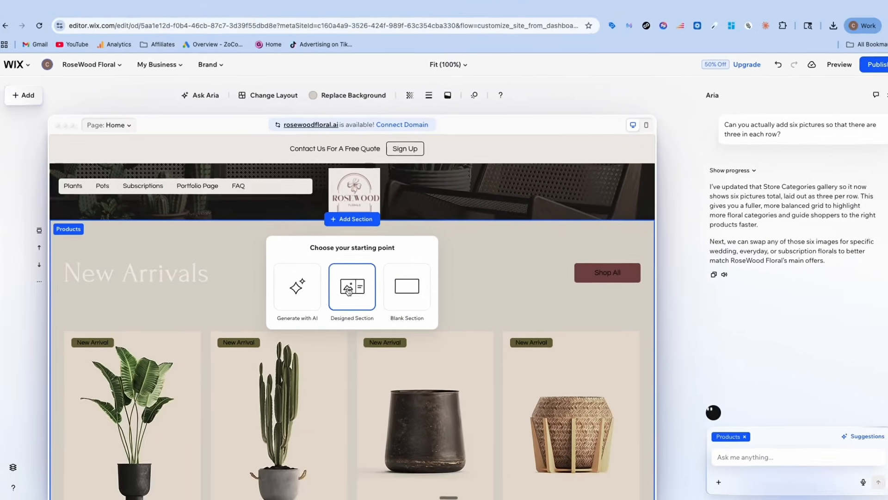
pyautogui.click(348, 290)
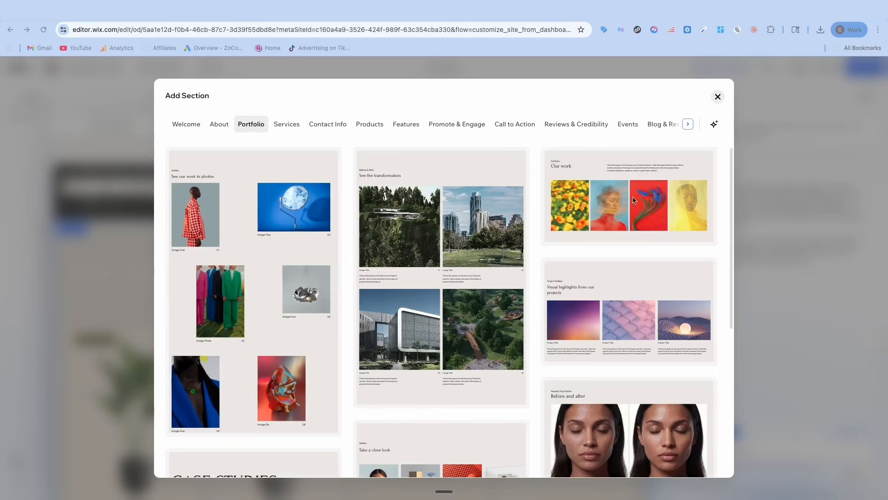
pyautogui.scroll(-6, 612, 206)
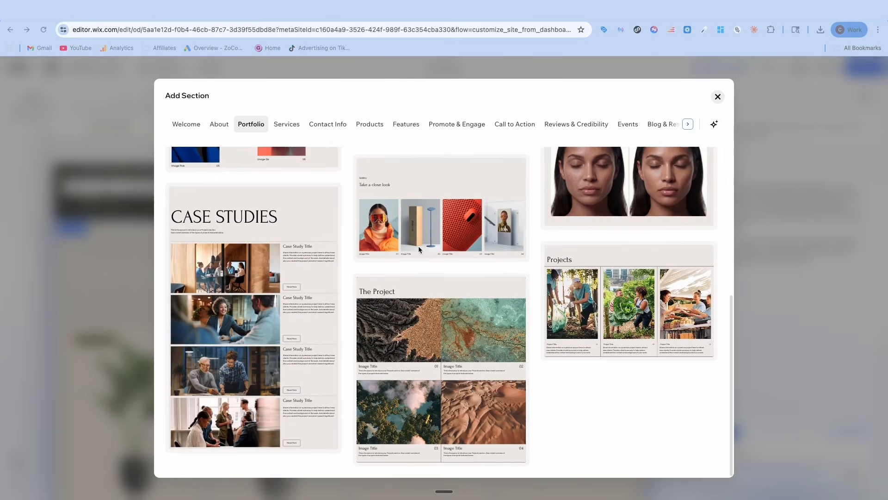
pyautogui.scroll(6, 418, 246)
pyautogui.moveTo(607, 191)
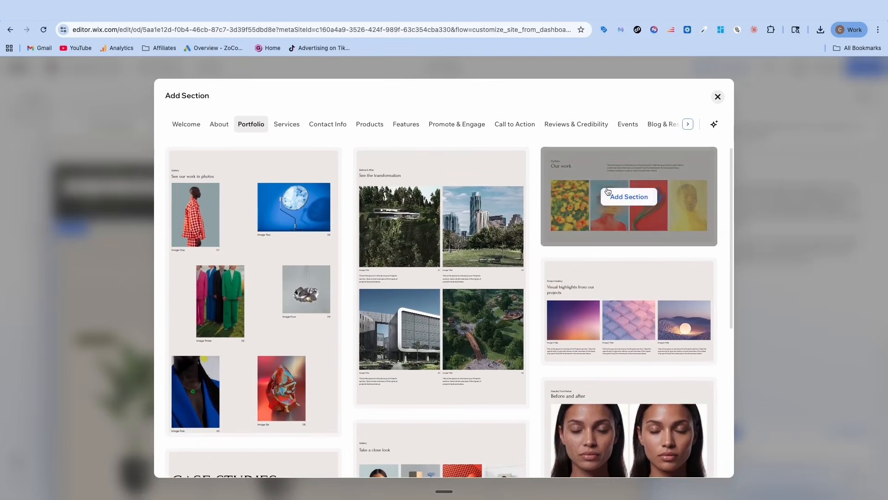
pyautogui.click(594, 221)
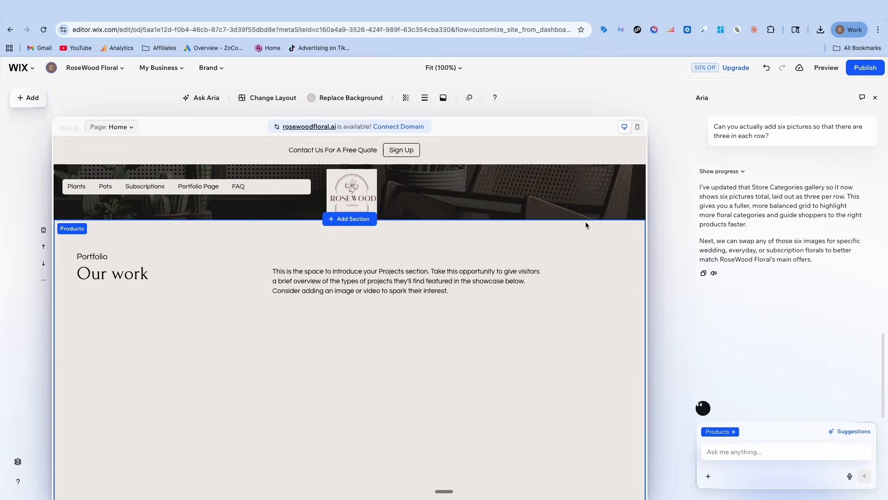
# Open the media of the "Our work" gallery for editing and select its second image
pyautogui.click(129, 278)
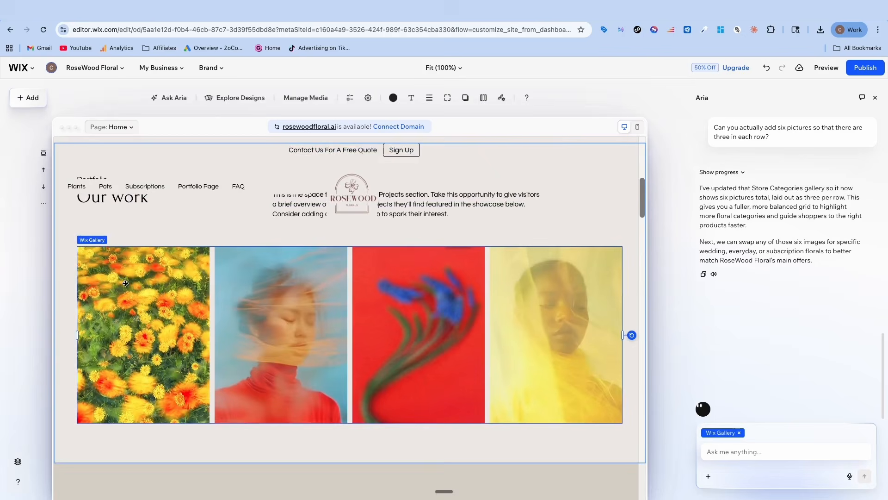
pyautogui.scroll(2, 238, 267)
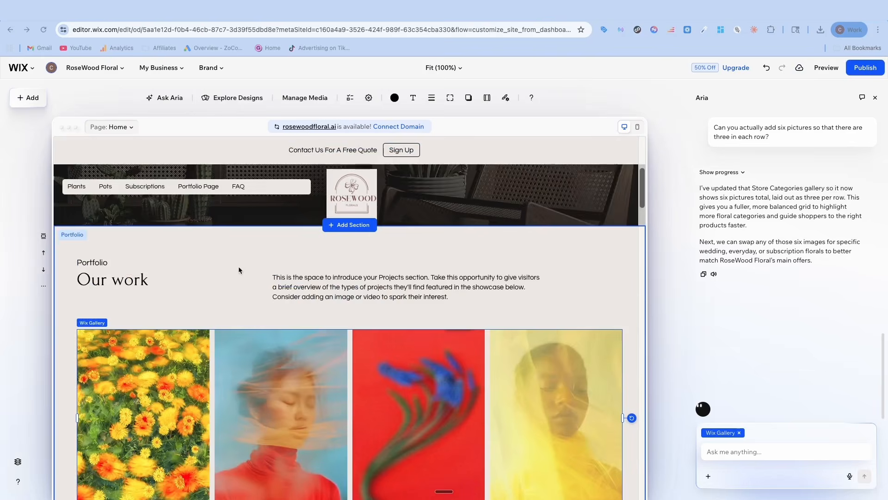
pyautogui.scroll(-1, 238, 267)
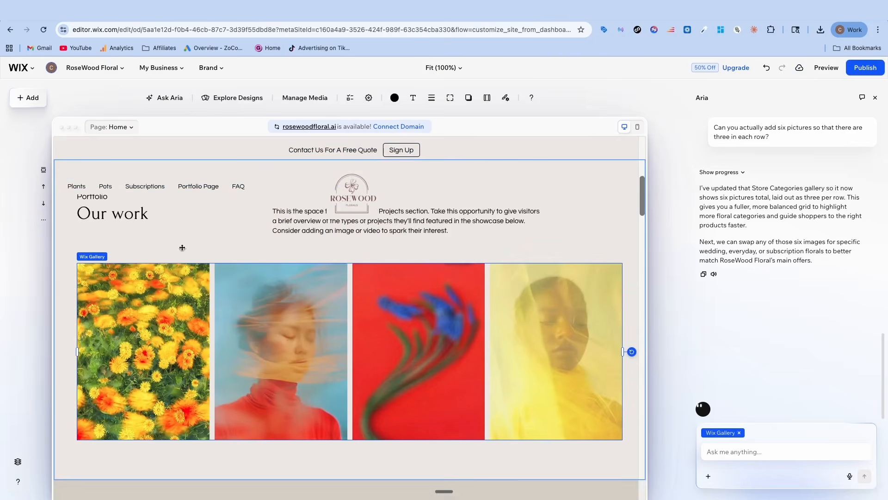
pyautogui.click(293, 99)
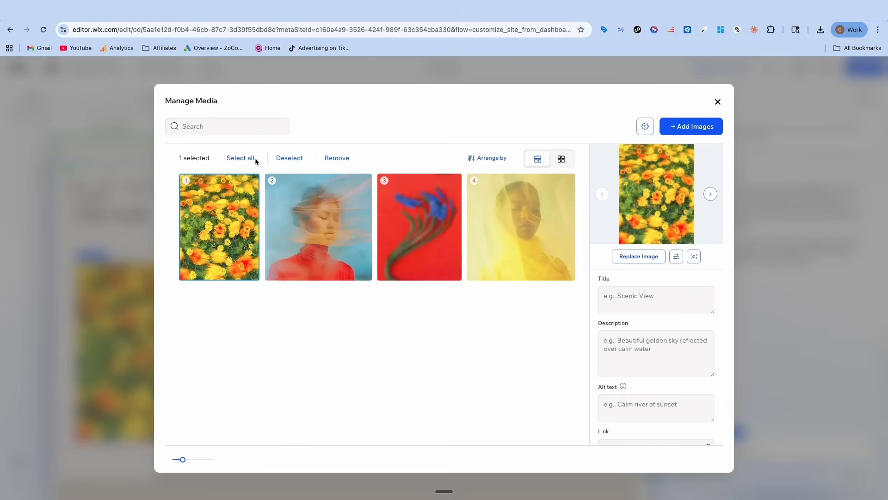
pyautogui.moveTo(226, 217)
pyautogui.mouseDown()
pyautogui.moveTo(209, 214)
pyautogui.moveTo(229, 219)
pyautogui.mouseUp()
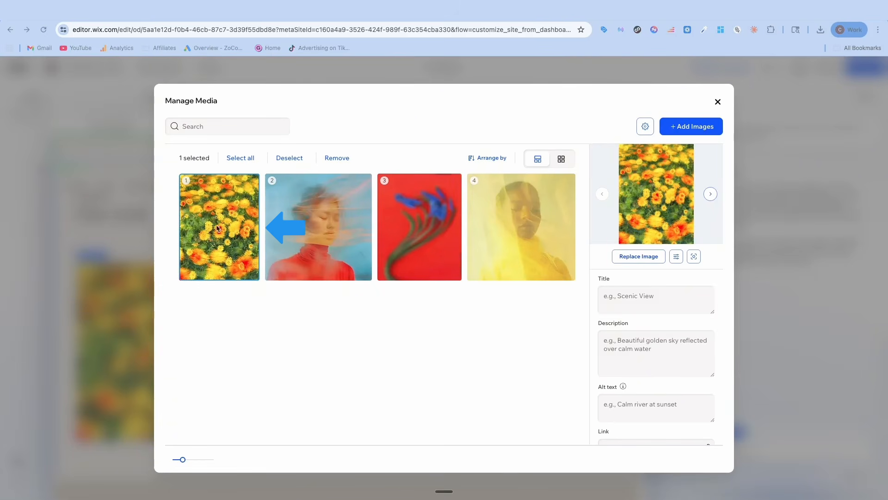
pyautogui.click(316, 225)
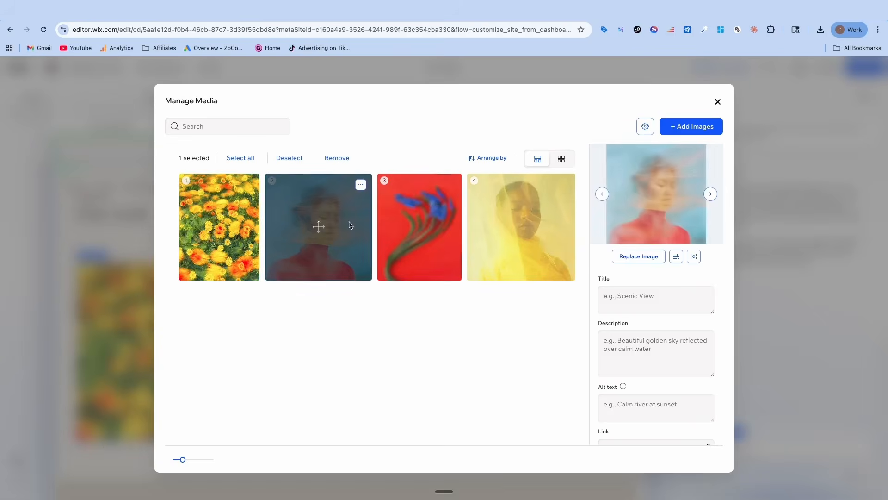
# Search Media from Wix for "flower" and replace the gallery's four images with wedding bouquet and floral arrangement photos
pyautogui.click(639, 257)
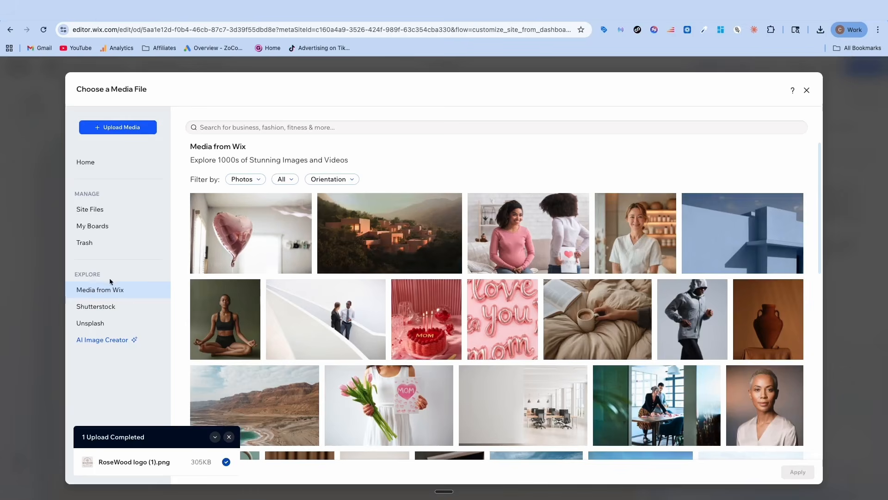
pyautogui.scroll(-5, 342, 296)
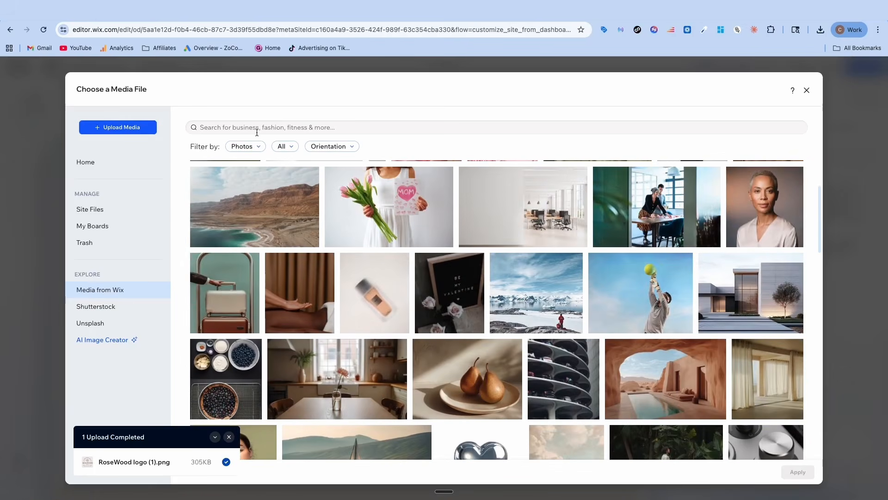
pyautogui.click(255, 129)
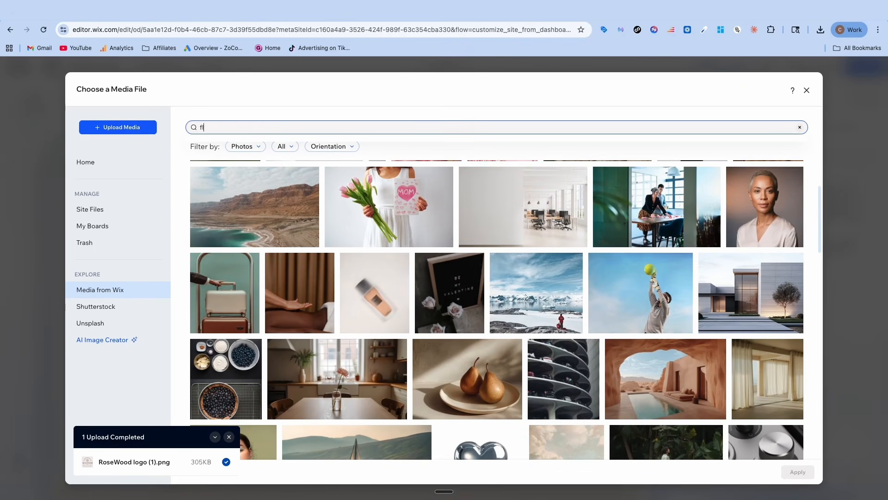
pyautogui.write('flower')
pyautogui.press('Return')
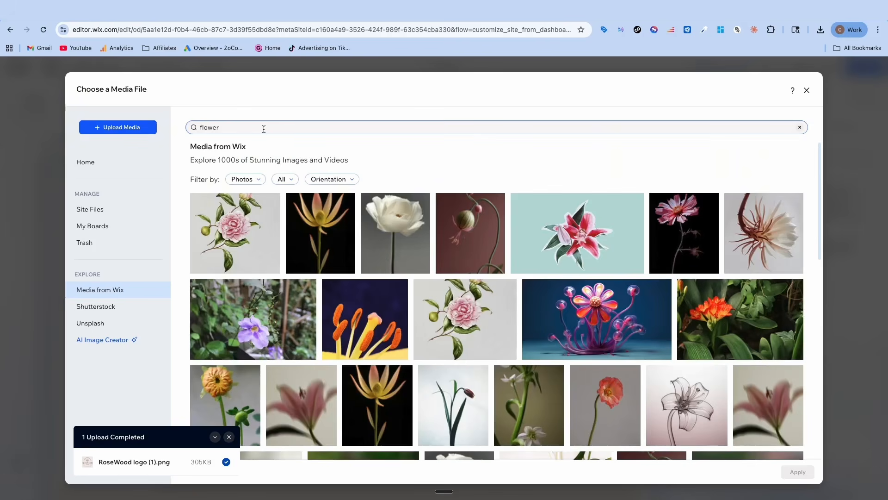
pyautogui.scroll(-10, 407, 232)
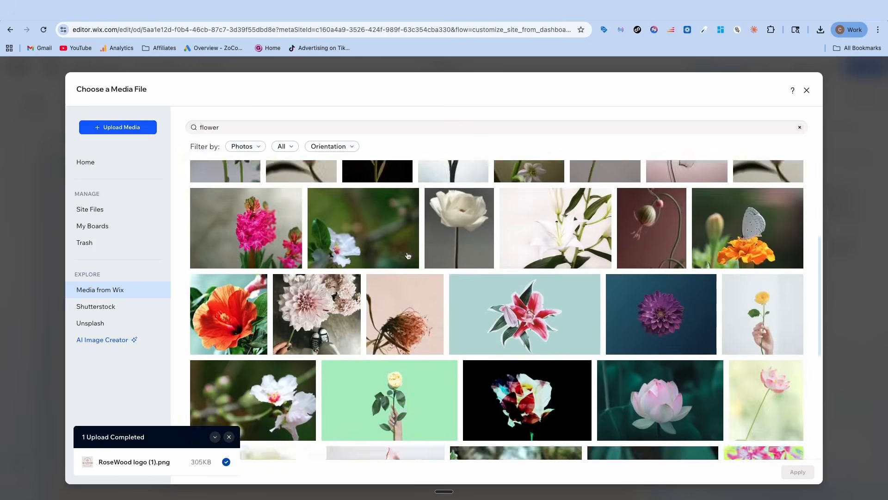
pyautogui.scroll(-10, 408, 255)
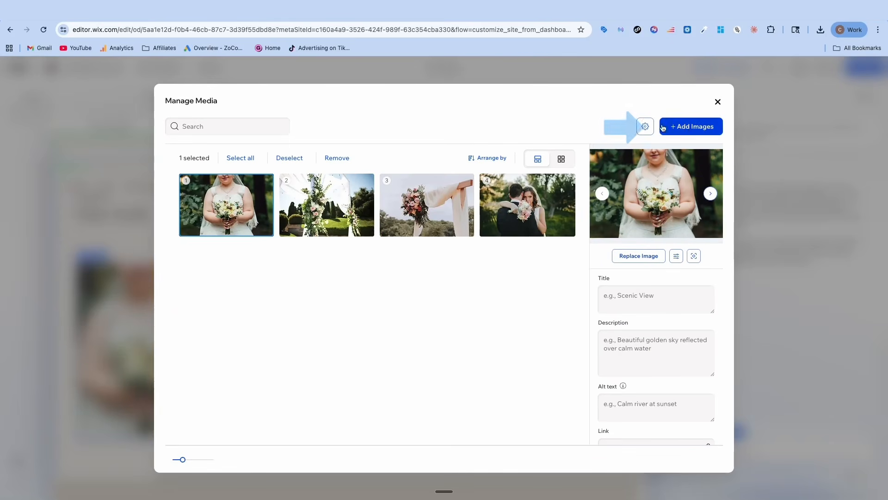
pyautogui.click(717, 103)
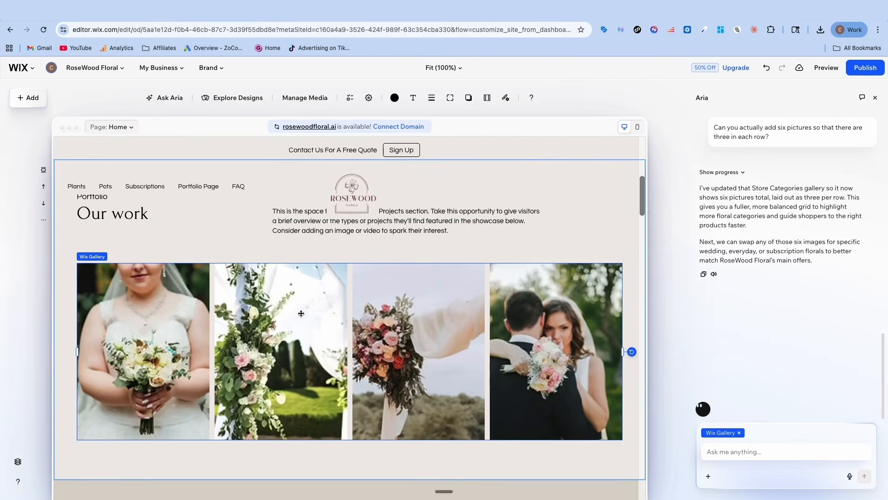
# Replace the hero section's background image with a photo of an outdoor wooden wedding arch decorated with flowers
pyautogui.scroll(1, 362, 289)
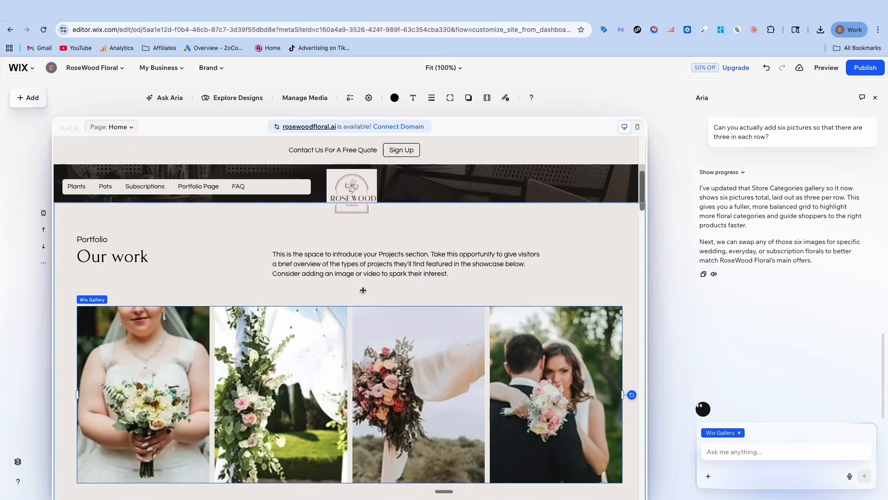
pyautogui.scroll(-7, 240, 312)
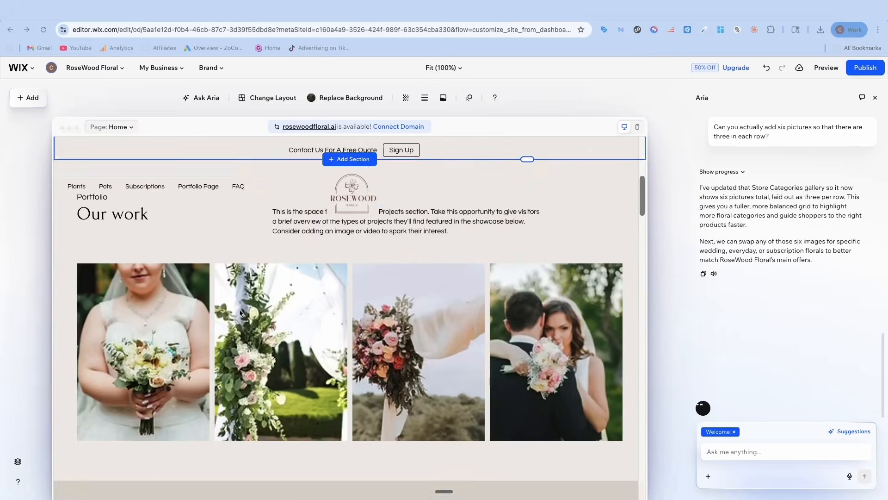
pyautogui.scroll(7, 241, 313)
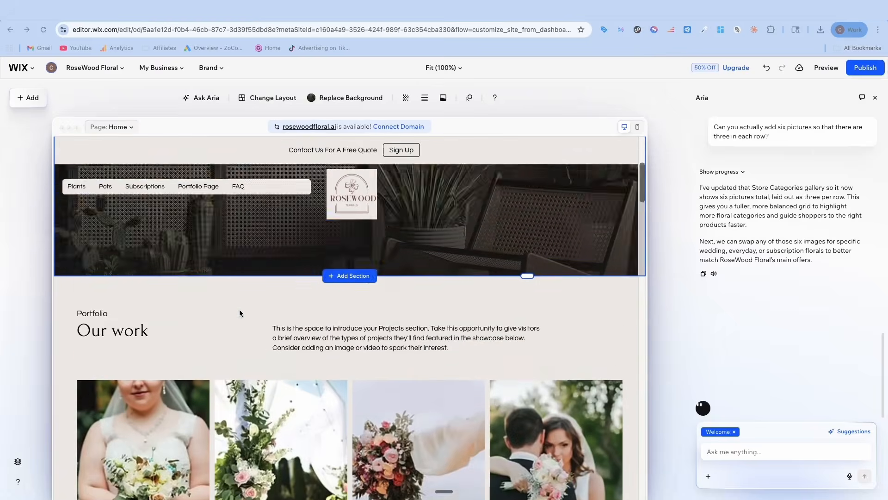
pyautogui.scroll(-1, 112, 296)
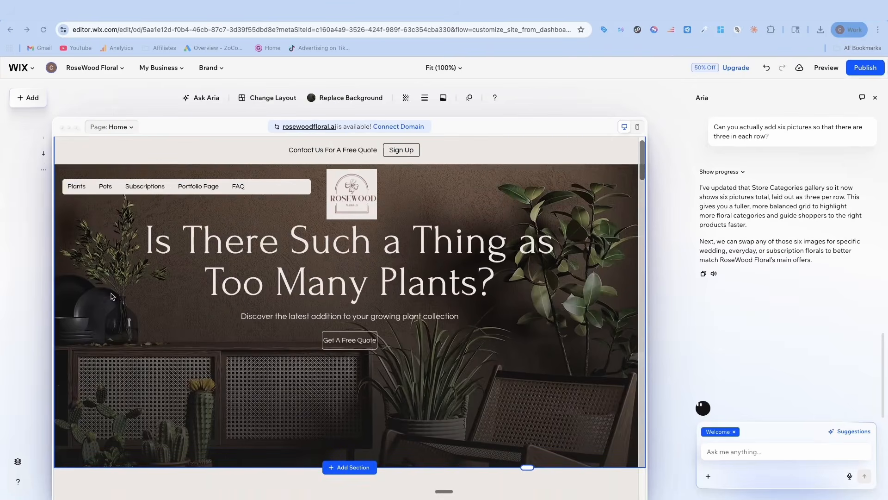
pyautogui.scroll(1, 113, 296)
pyautogui.click(96, 277)
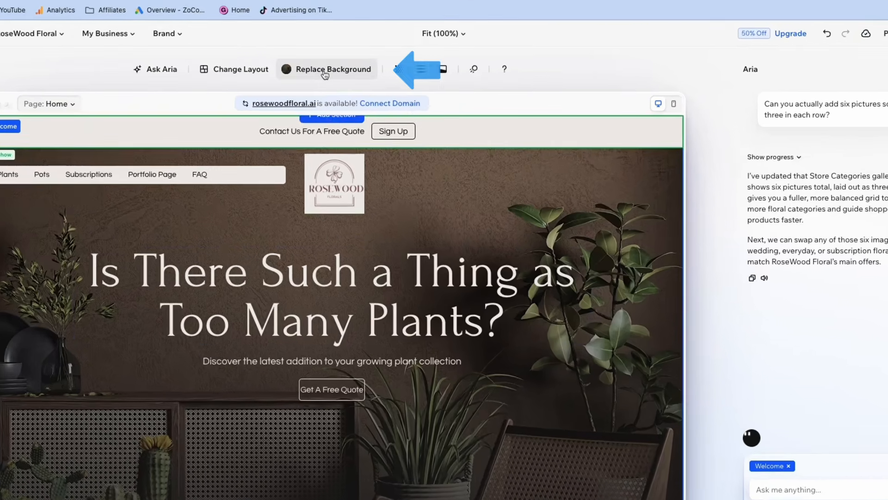
pyautogui.click(349, 100)
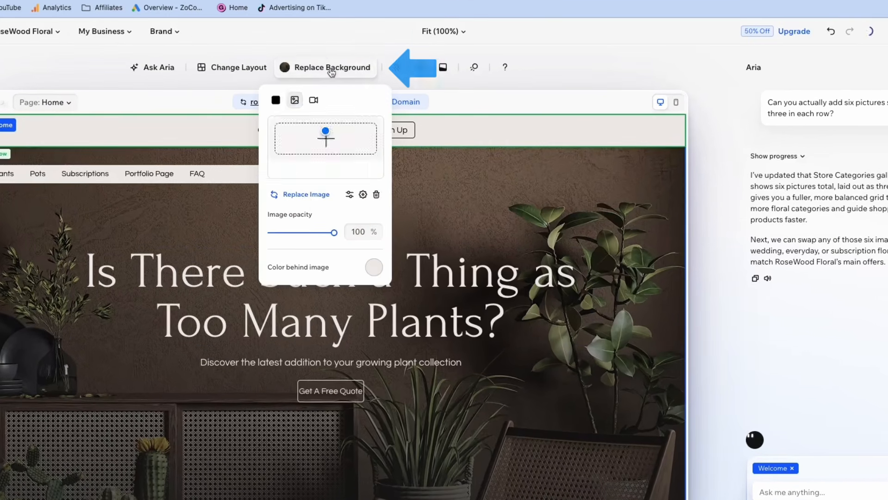
pyautogui.click(305, 195)
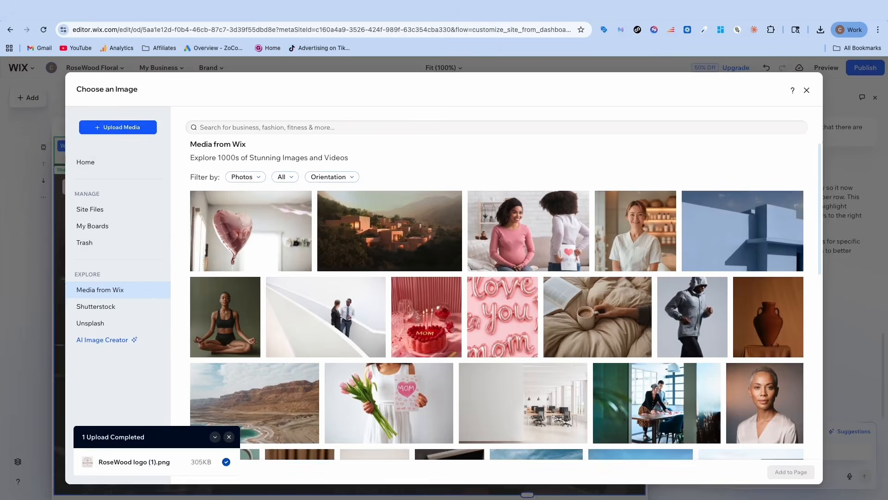
pyautogui.scroll(-3, 439, 286)
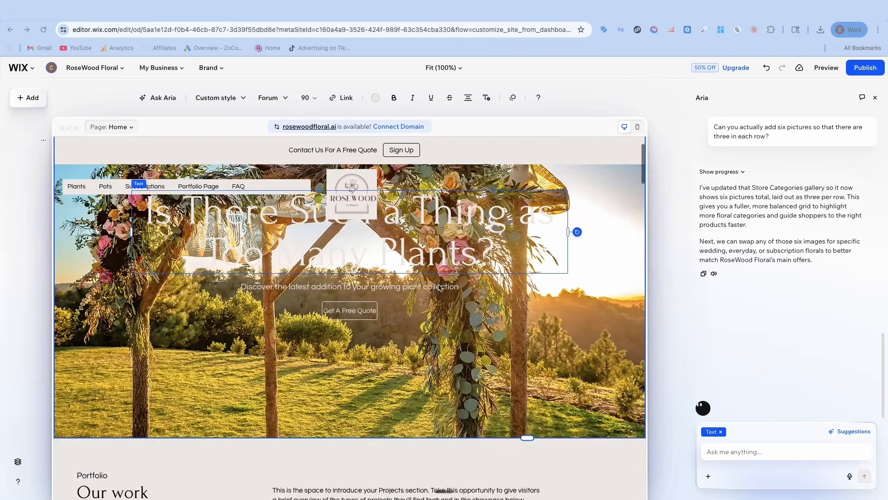
pyautogui.scroll(3, 439, 287)
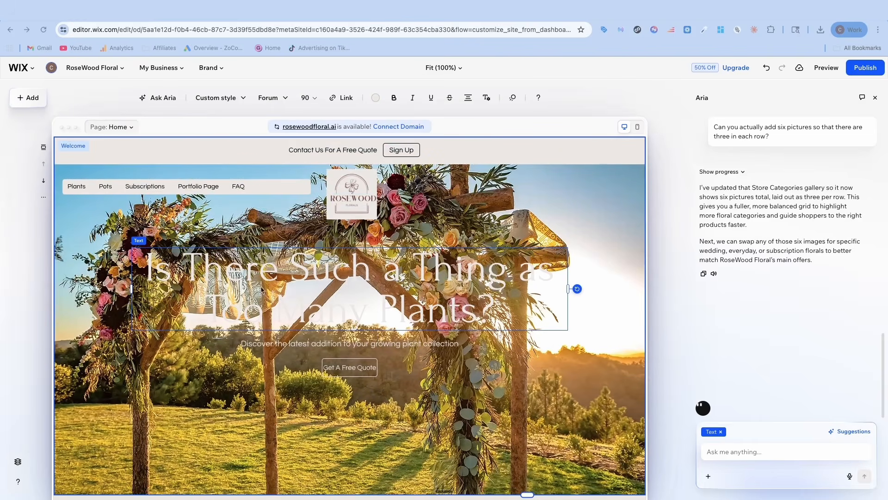
# Undo the last edit and move the hero's quote button, subtitle and heading lower over the background image
pyautogui.hotkey('ctrl', 'z')
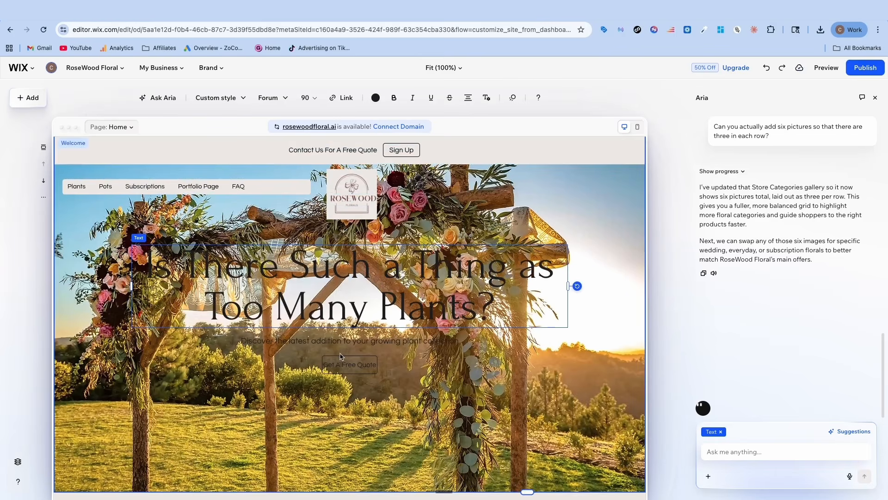
pyautogui.scroll(-1, 350, 358)
pyautogui.moveTo(349, 334); pyautogui.dragTo(348, 380)
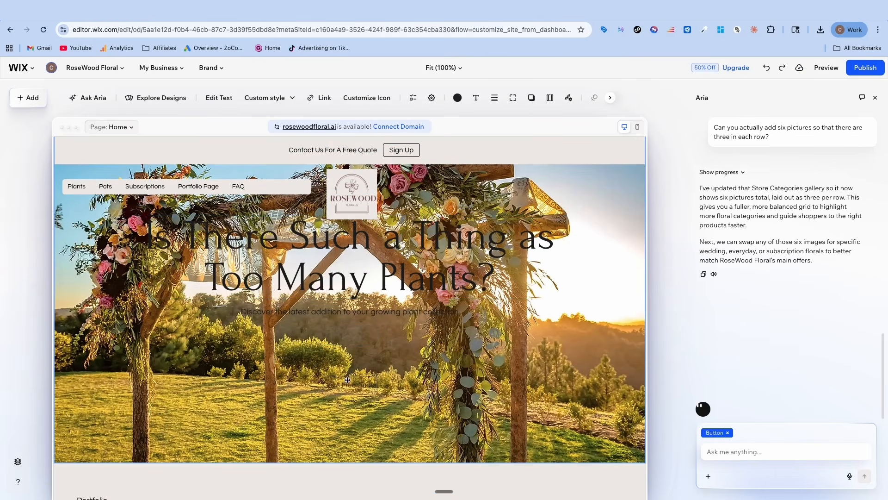
pyautogui.moveTo(342, 312); pyautogui.dragTo(340, 364)
pyautogui.moveTo(348, 276); pyautogui.dragTo(345, 323)
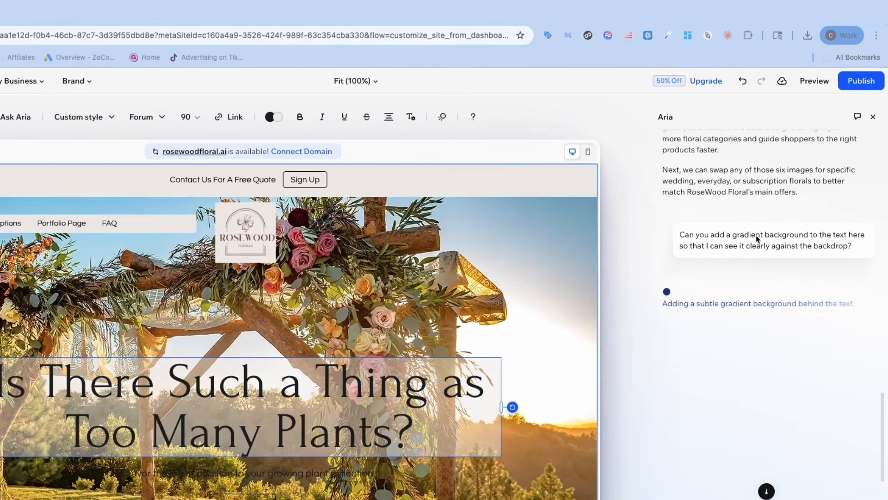
# Ask Aria to add a gradient background to the hero heading so it can be seen clearly against the backdrop
pyautogui.moveTo(720, 250); pyautogui.dragTo(777, 244)
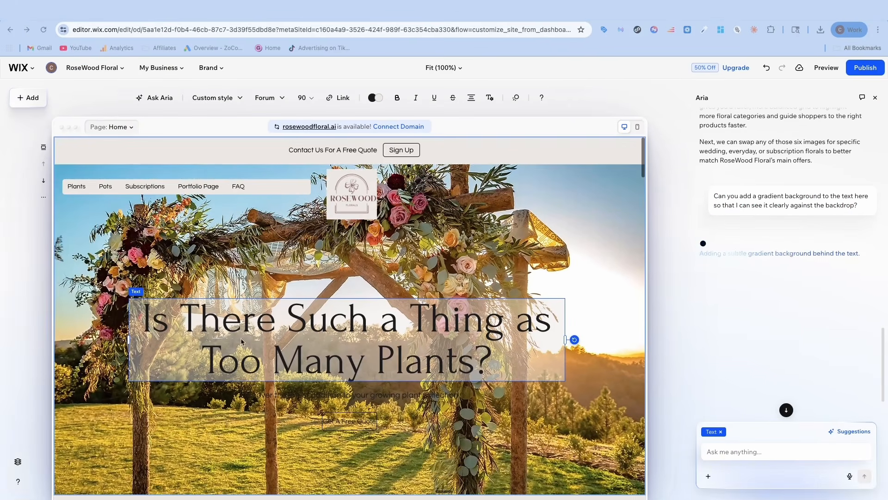
# Delete the Products section headed "New Arrivals" from the home page
pyautogui.click(115, 284)
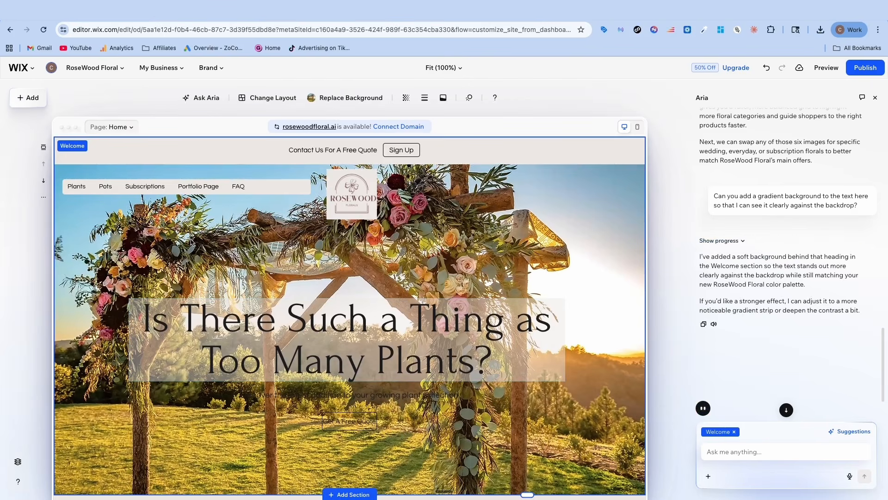
pyautogui.scroll(-2, 258, 291)
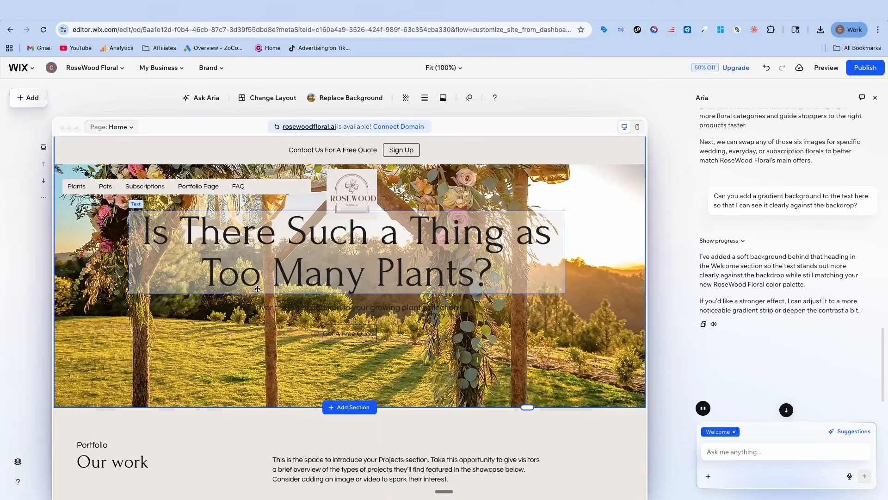
pyautogui.scroll(-2, 310, 318)
pyautogui.scroll(-8, 310, 318)
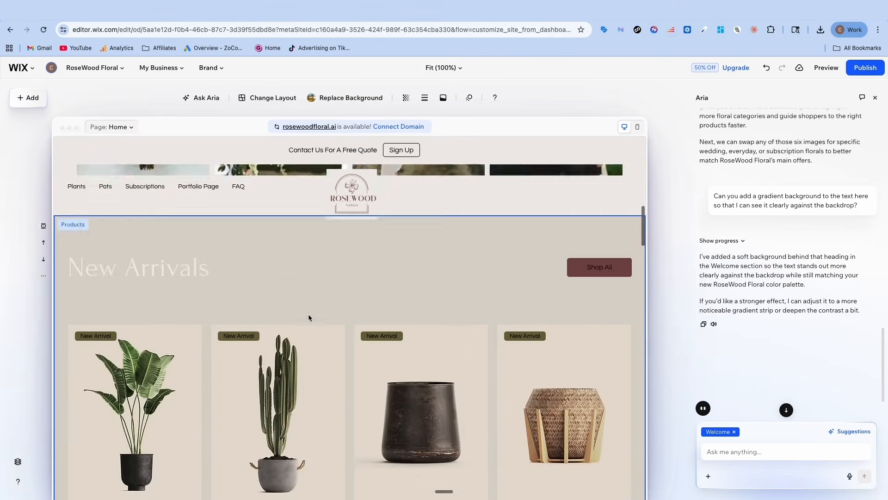
pyautogui.scroll(1, 213, 298)
pyautogui.click(279, 268)
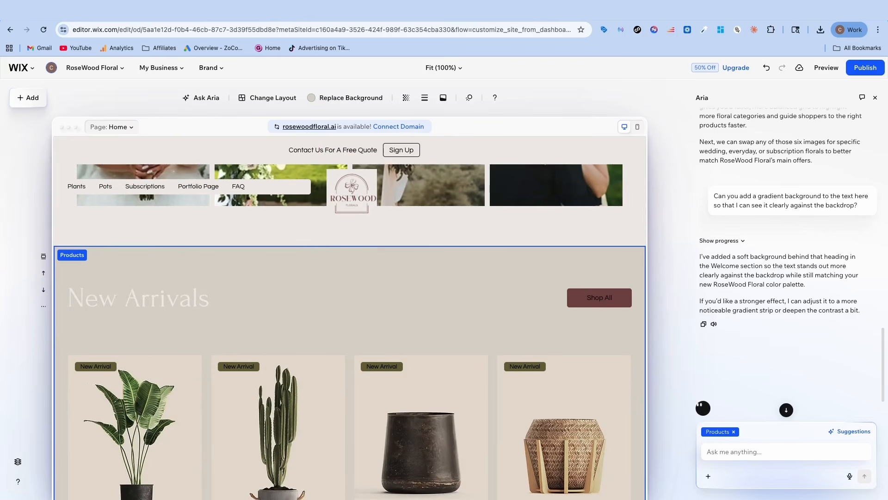
pyautogui.rightClick(332, 273)
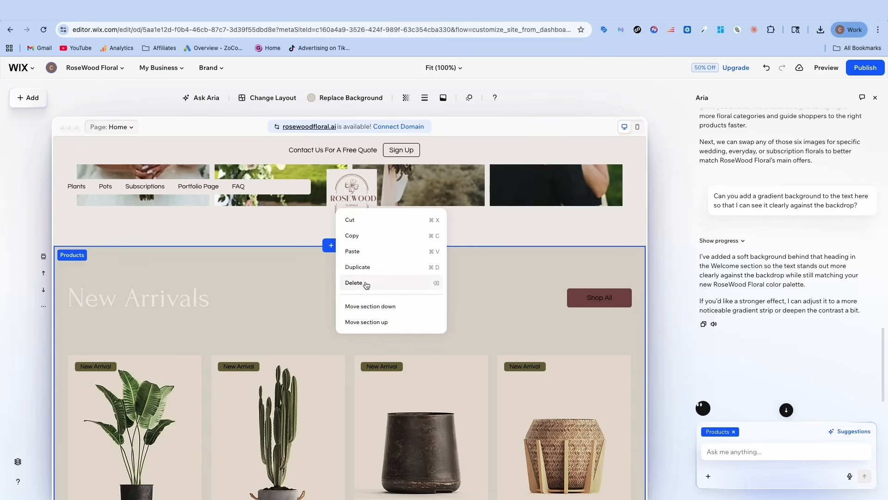
pyautogui.click(367, 284)
# Delete the Instagram section headed "Sprout on the #Gram" from the home page
pyautogui.scroll(-10, 324, 284)
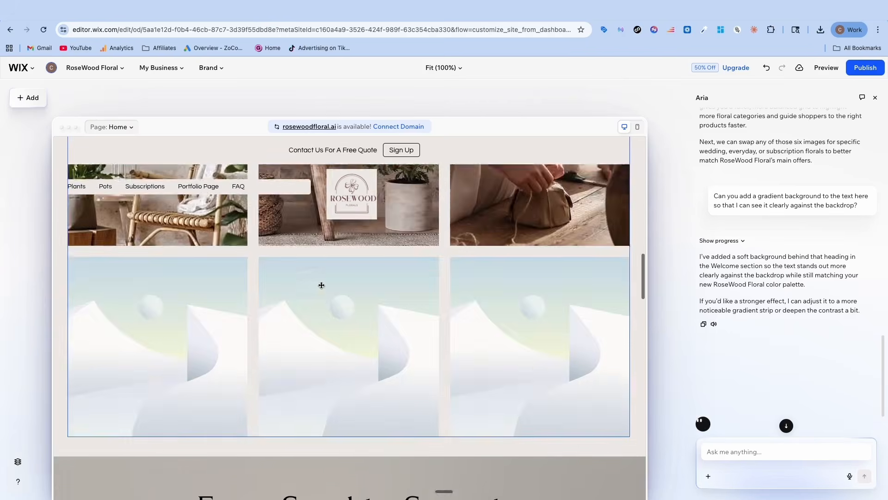
pyautogui.scroll(-15, 321, 284)
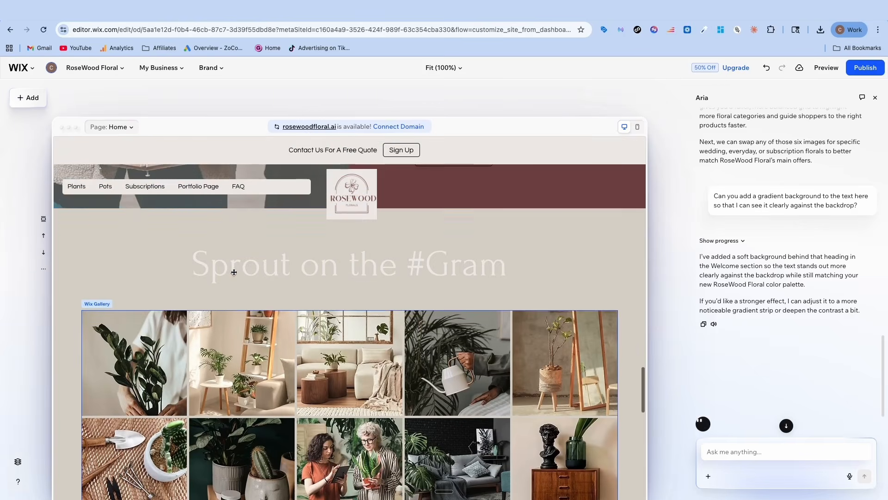
pyautogui.click(234, 272)
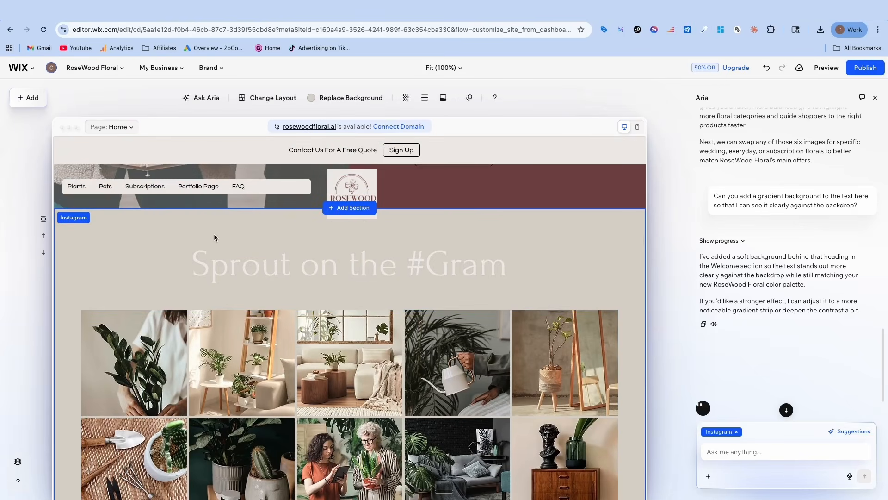
pyautogui.scroll(-5, 296, 268)
pyautogui.scroll(-6, 296, 268)
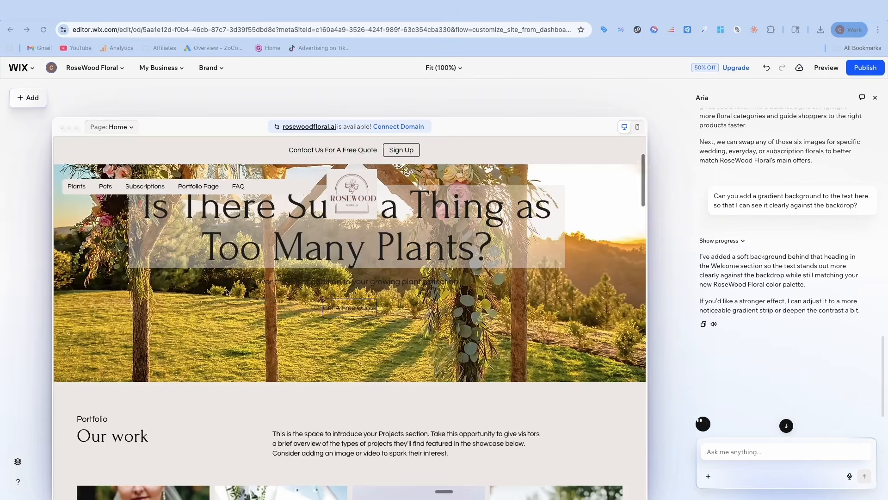
# Review the remaining home page sections and open the desktop site preview to check the layout
pyautogui.scroll(-13, 227, 295)
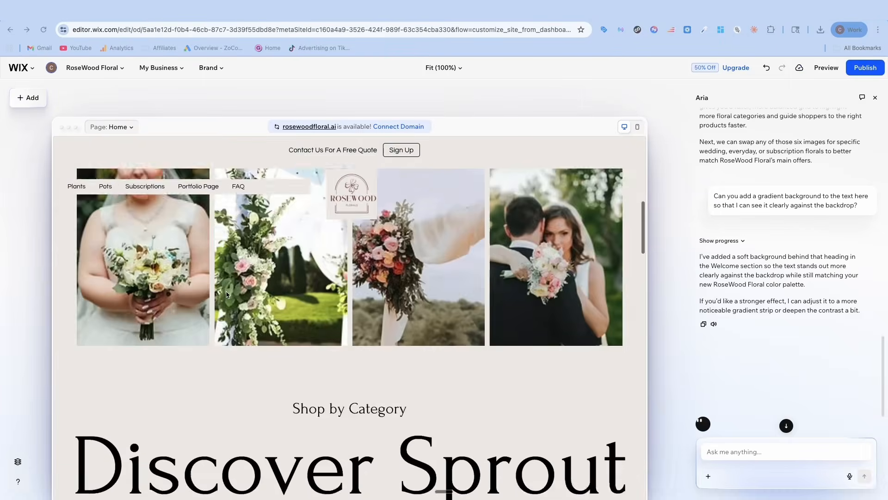
pyautogui.scroll(-6, 227, 295)
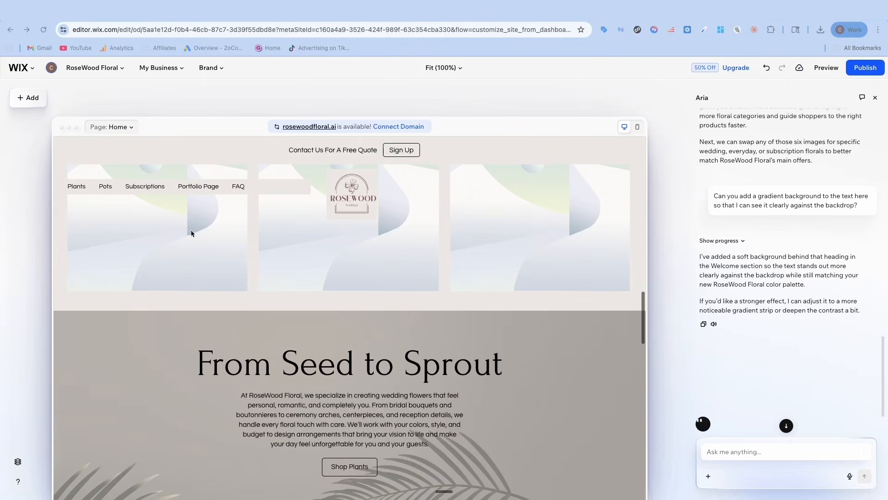
pyautogui.click(125, 131)
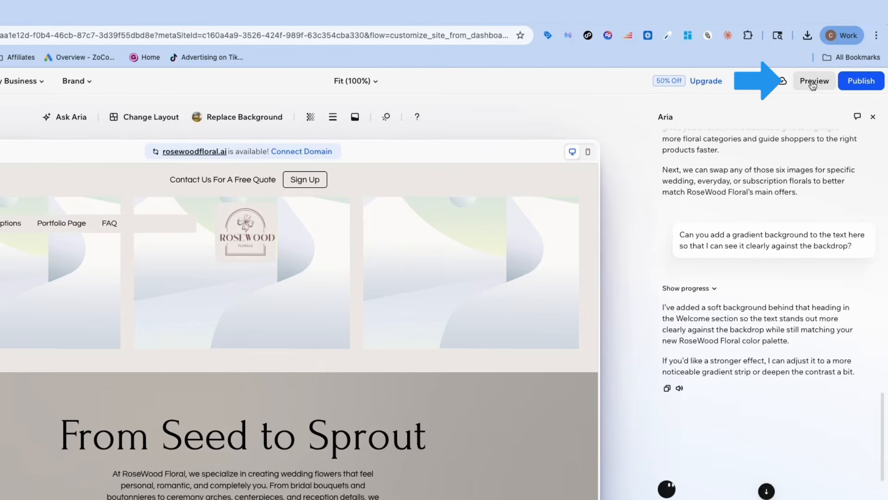
pyautogui.click(813, 82)
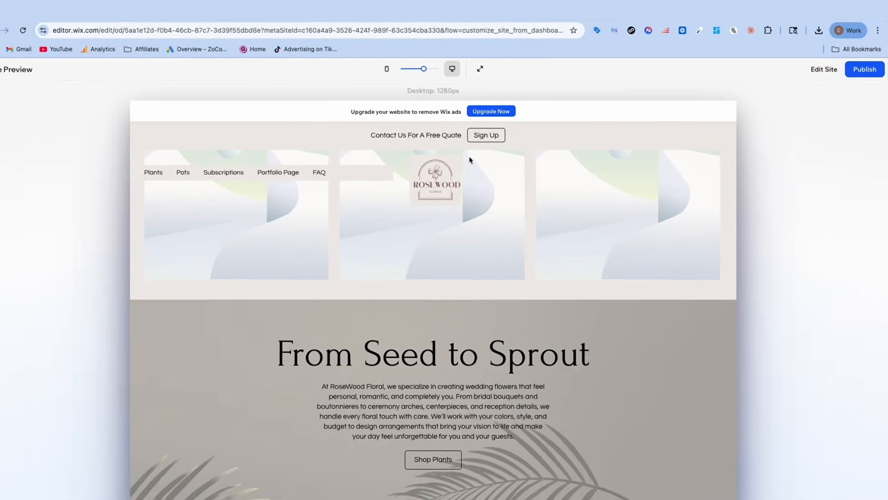
pyautogui.scroll(-10, 383, 167)
pyautogui.scroll(10, 384, 167)
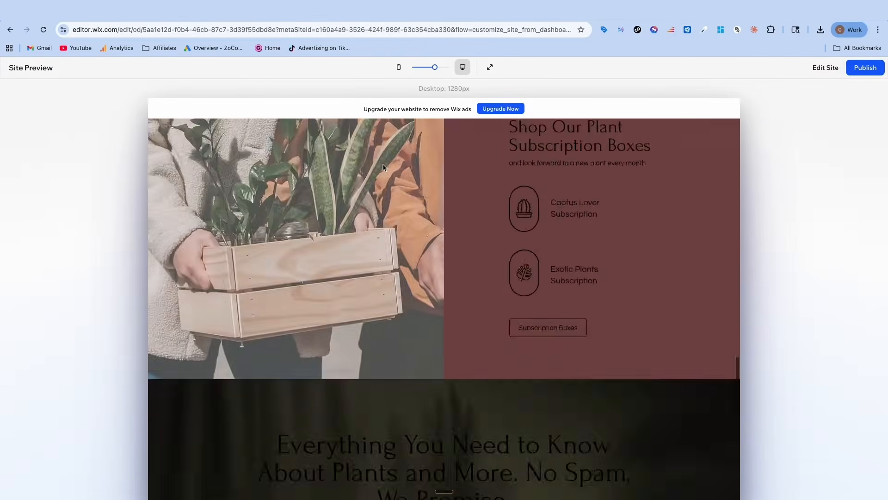
# Check the site's mobile preview from the hero section to the footer, and return to editing
pyautogui.click(399, 67)
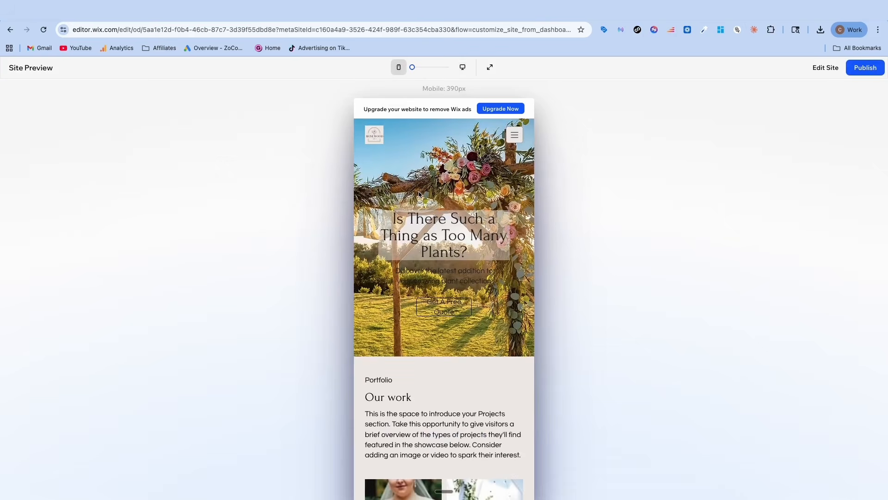
pyautogui.scroll(-15, 448, 211)
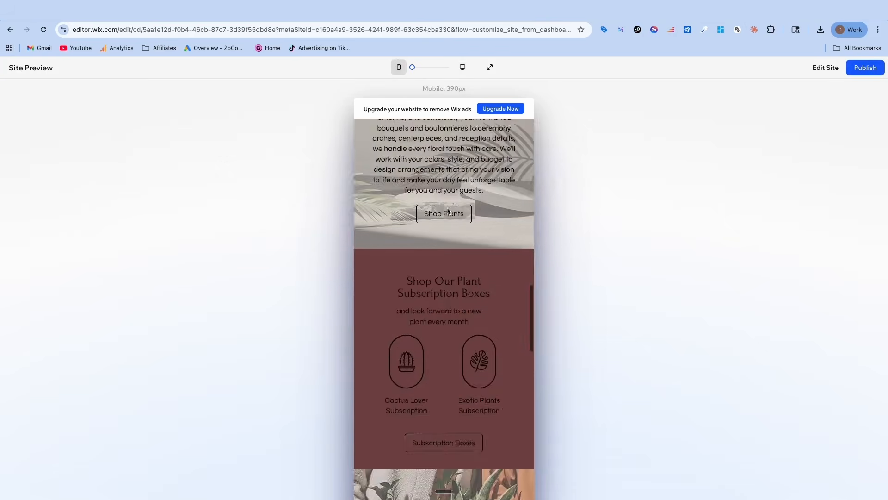
pyautogui.scroll(-10, 448, 211)
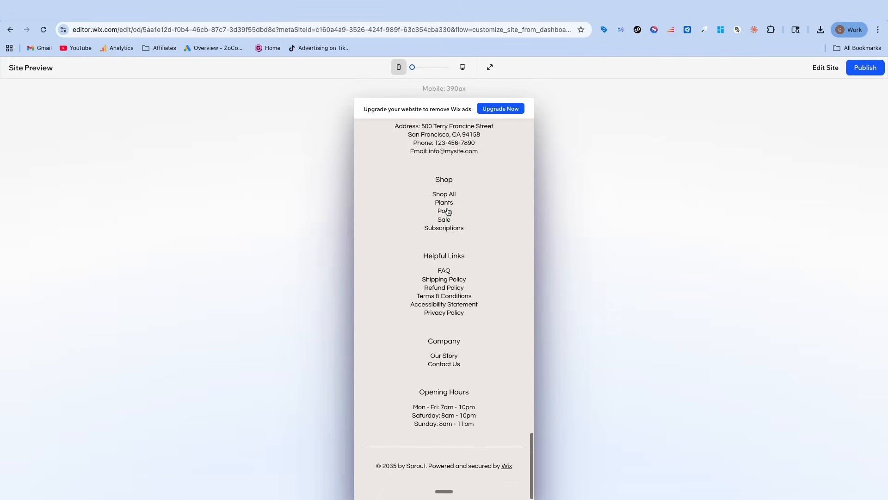
pyautogui.scroll(10, 447, 213)
pyautogui.scroll(15, 448, 211)
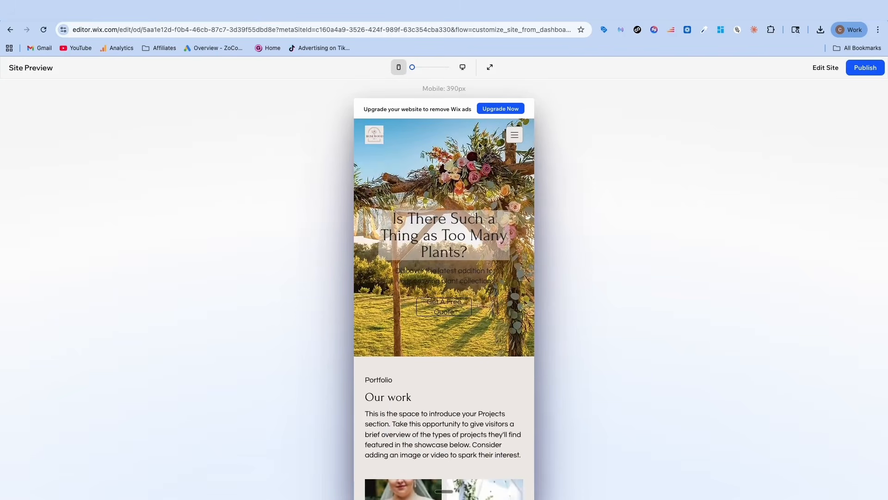
pyautogui.click(818, 69)
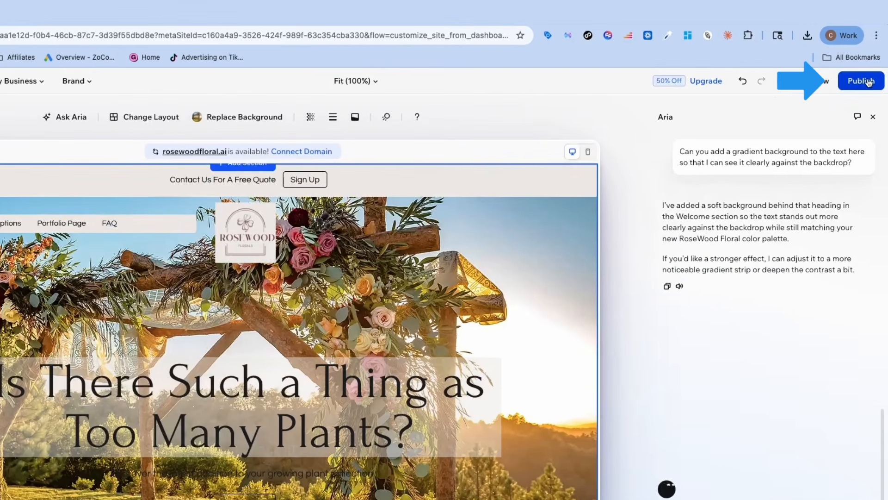
# Publish the site on its current free Wix domain
pyautogui.click(869, 83)
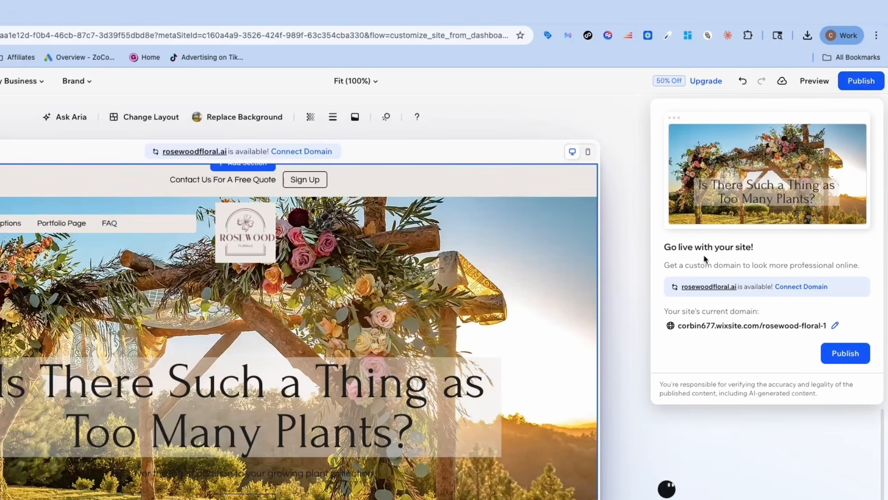
pyautogui.doubleClick(683, 329)
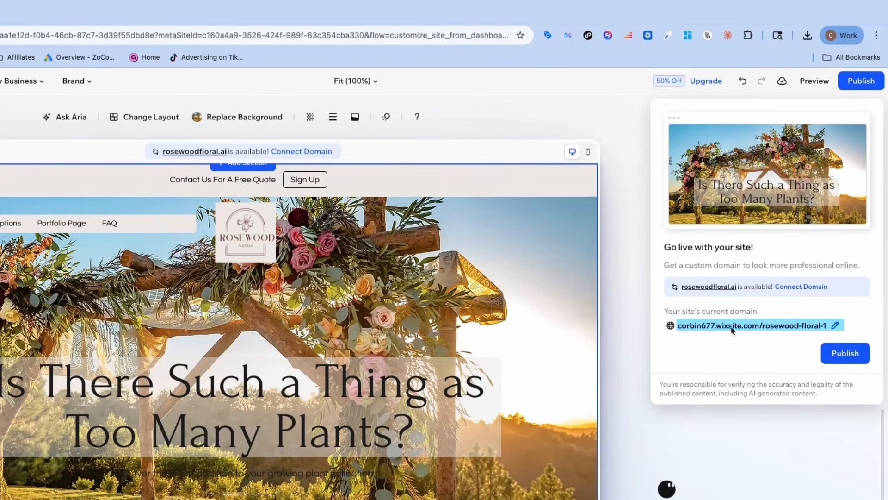
pyautogui.click(756, 327)
pyautogui.click(847, 355)
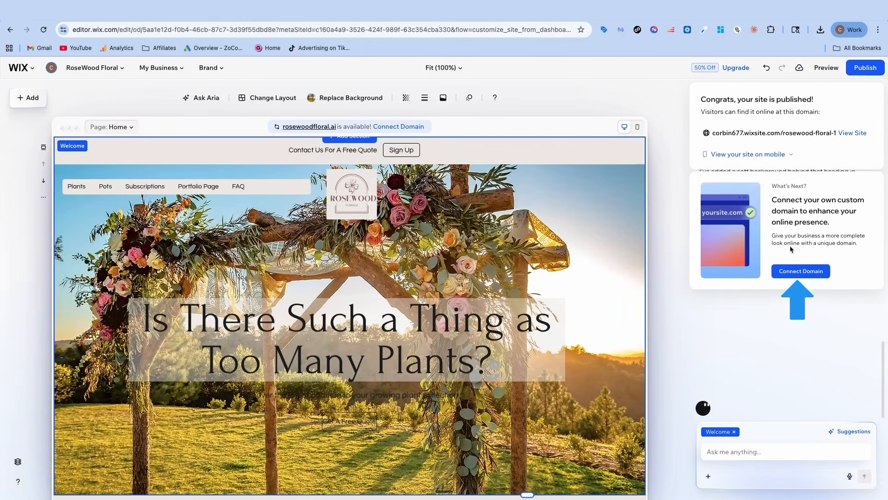
# Search for the custom domain rosewoodlfloral.com and choose to get it free with a Premium plan
pyautogui.click(801, 272)
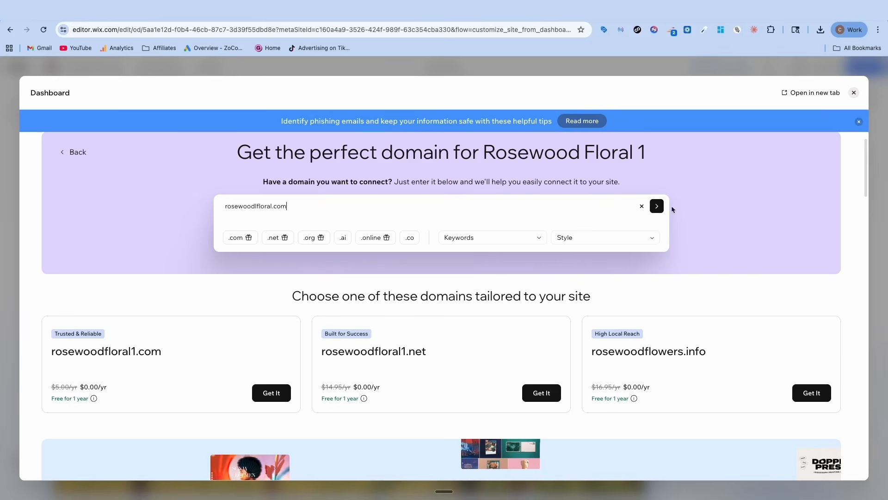
pyautogui.click(657, 206)
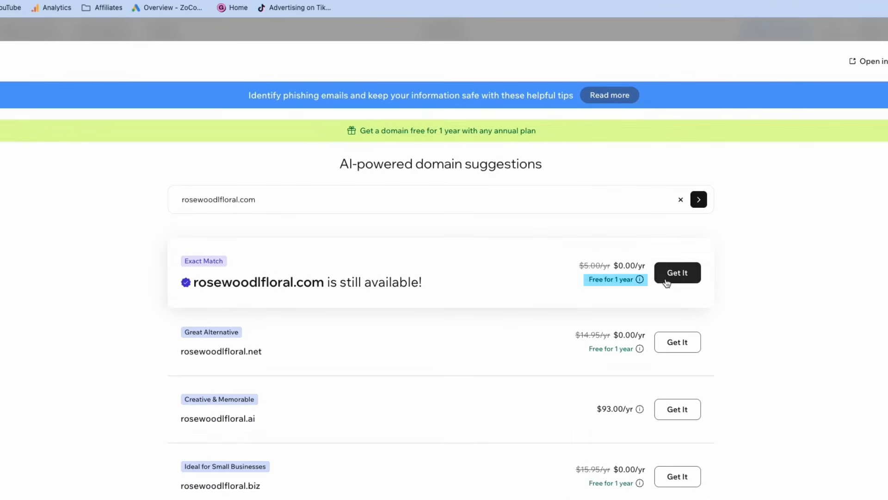
pyautogui.click(667, 282)
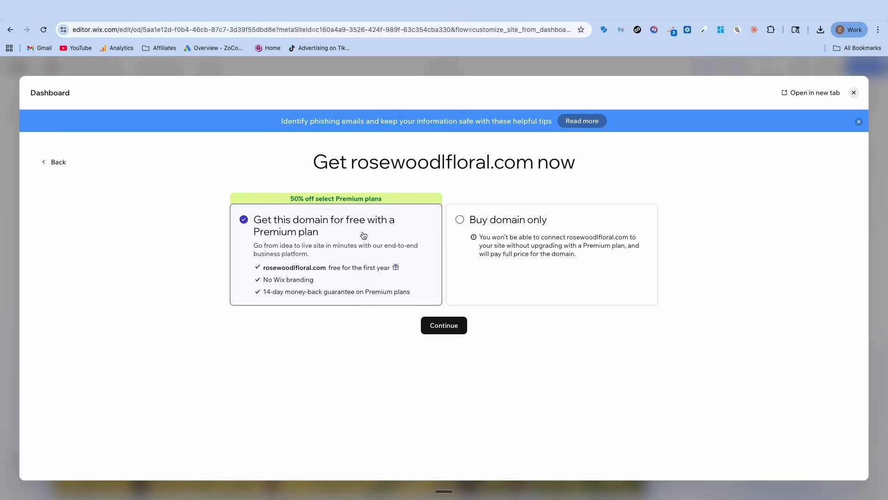
pyautogui.click(446, 329)
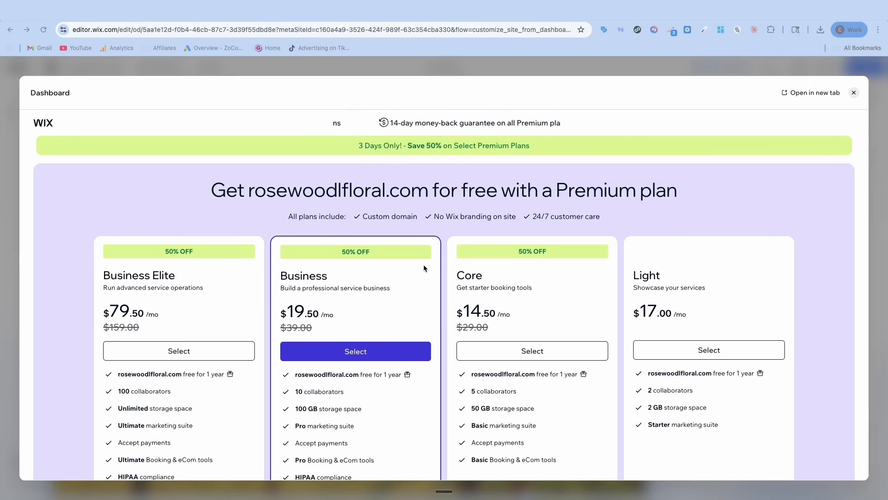
# Compare the Premium plans, select the Core plan with yearly billing, and continue to checkout
pyautogui.scroll(-5, 454, 253)
pyautogui.scroll(1, 453, 253)
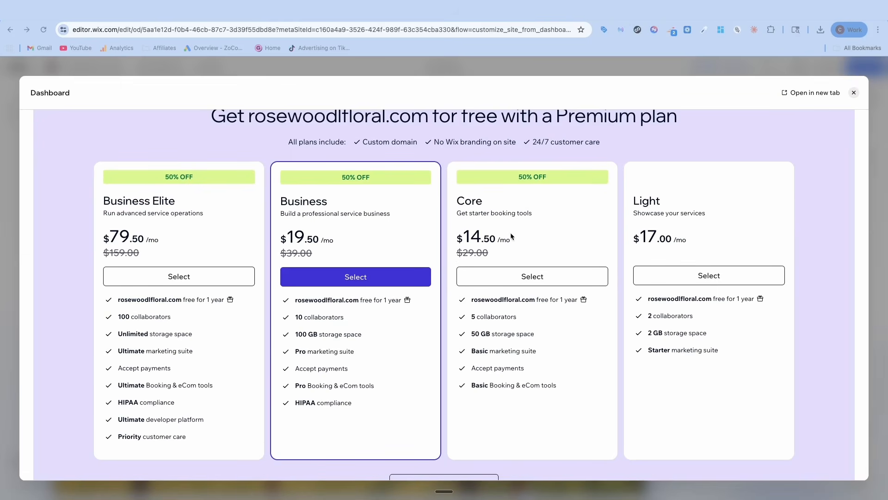
pyautogui.scroll(1, 510, 232)
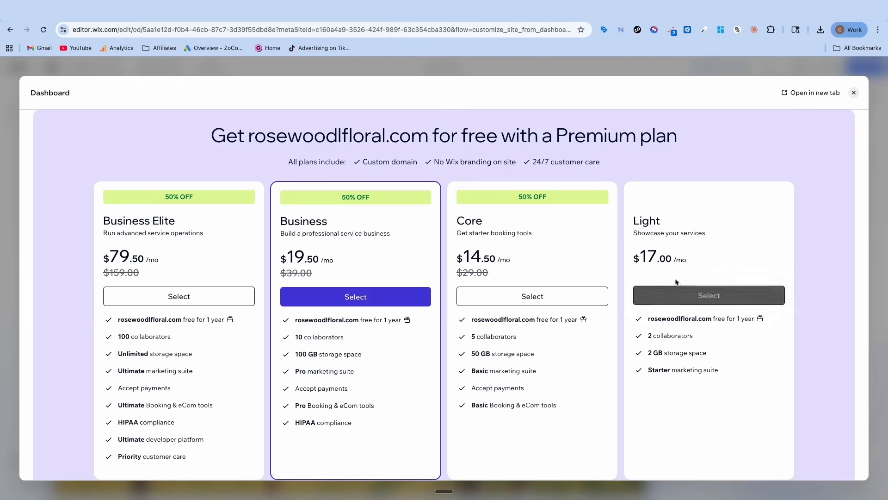
pyautogui.click(523, 296)
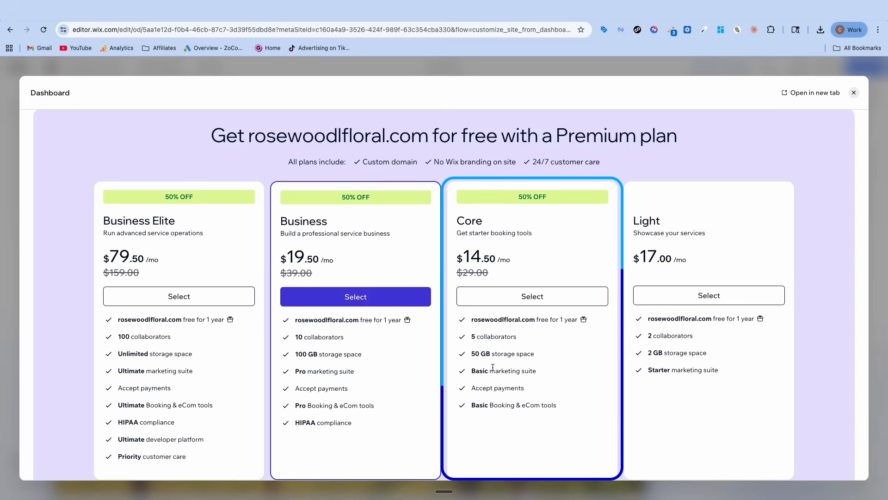
pyautogui.click(526, 297)
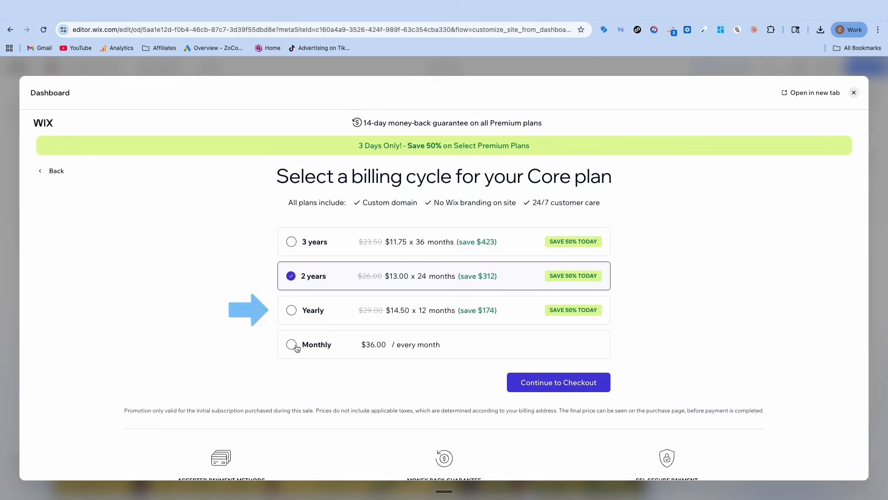
pyautogui.click(292, 315)
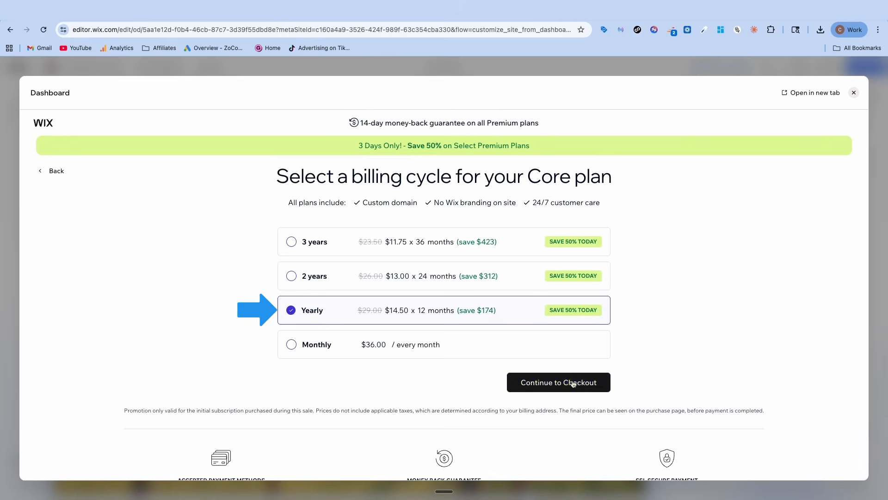
pyautogui.click(542, 384)
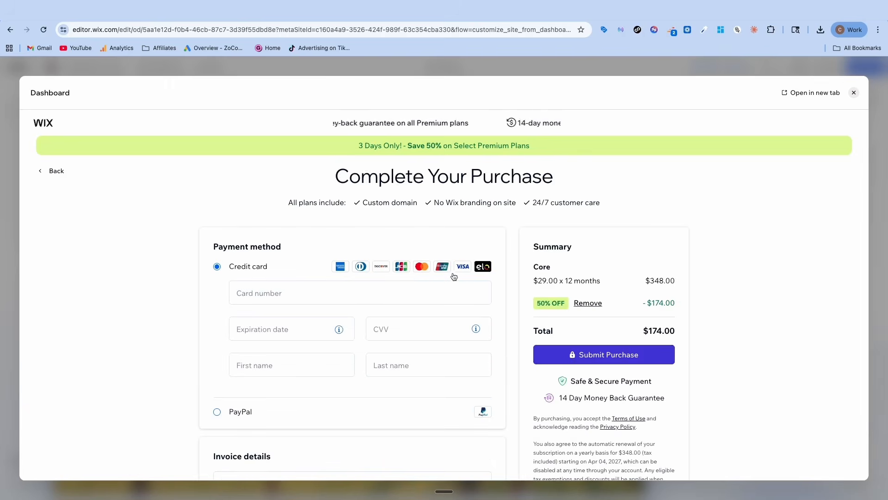
# Complete the plan purchase and choose to get rosewoodlfloral.com only
pyautogui.scroll(-2, 420, 275)
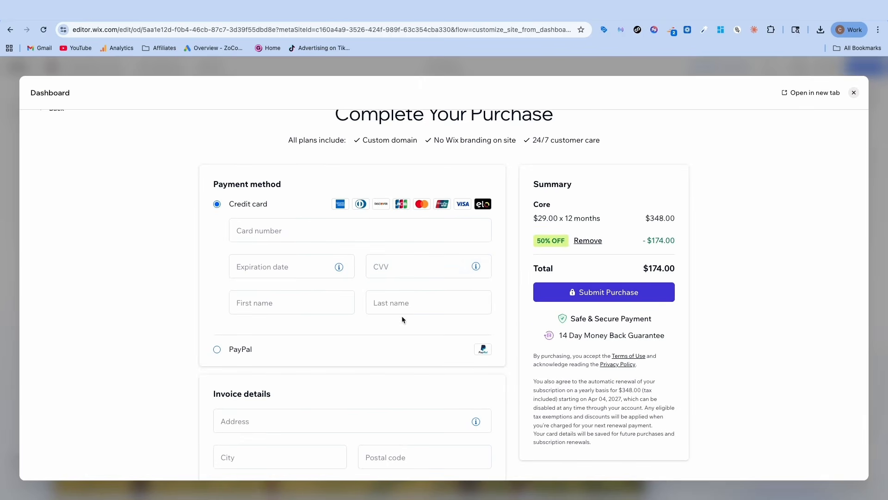
pyautogui.scroll(-3, 401, 319)
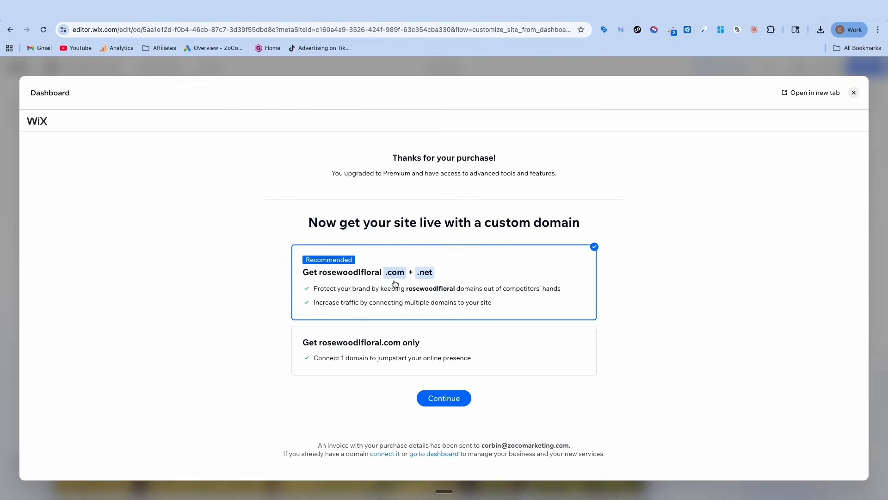
pyautogui.click(382, 347)
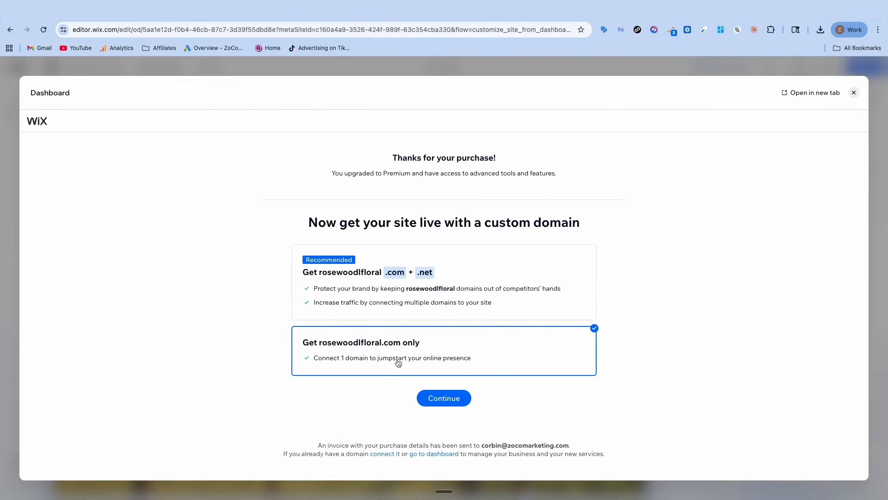
# Continue with the single custom domain through its registration, and go to the site's domain settings
pyautogui.click(444, 399)
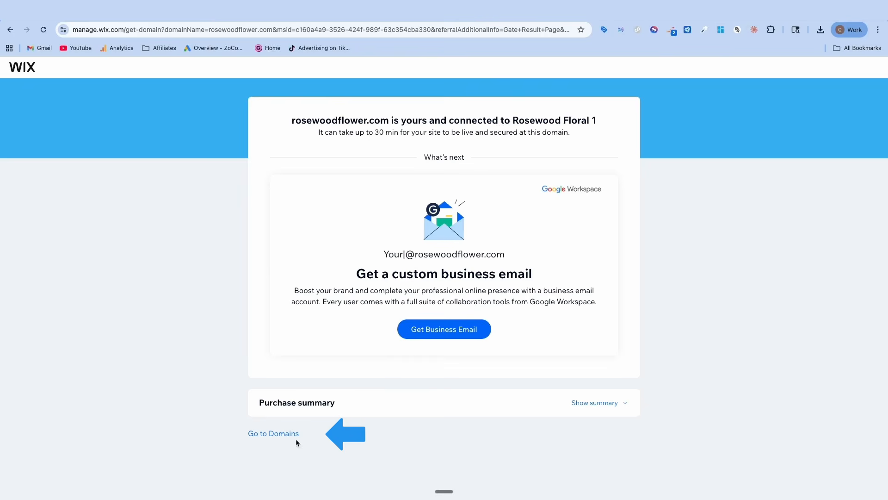
pyautogui.click(284, 433)
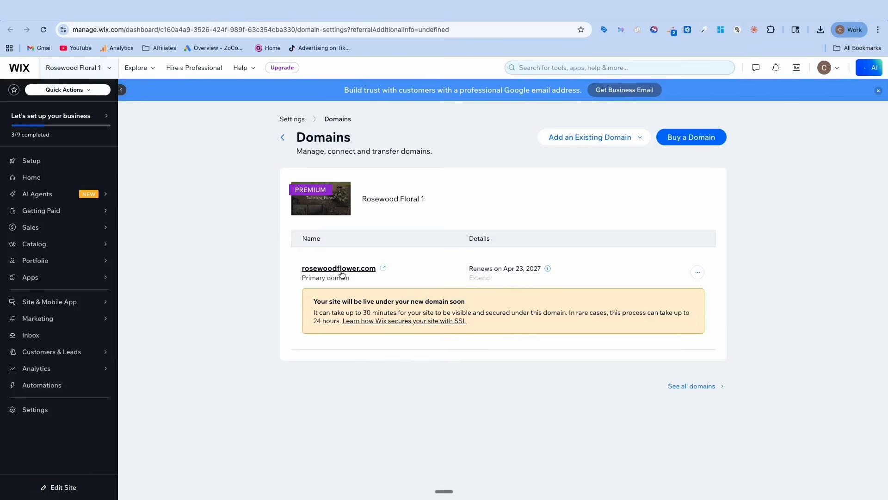
# Open the live site at rosewoodflower.com and review its home page down to the newsletter subscription form
pyautogui.click(335, 270)
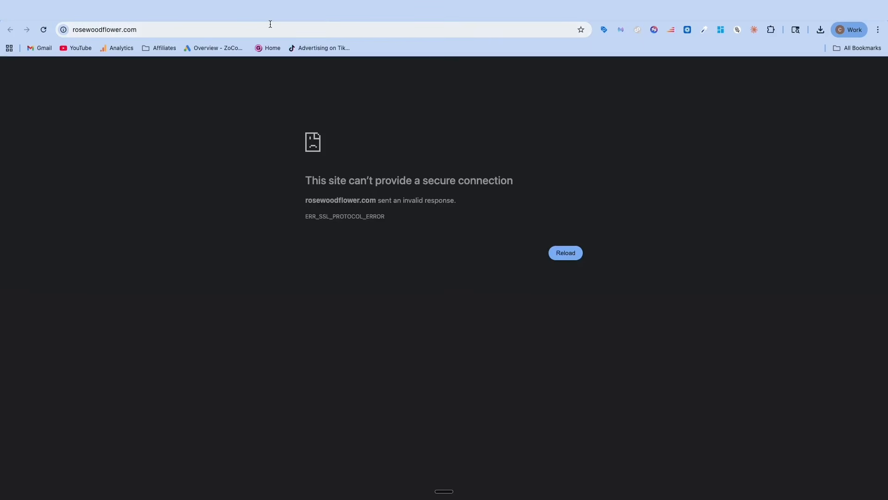
pyautogui.click(243, 17)
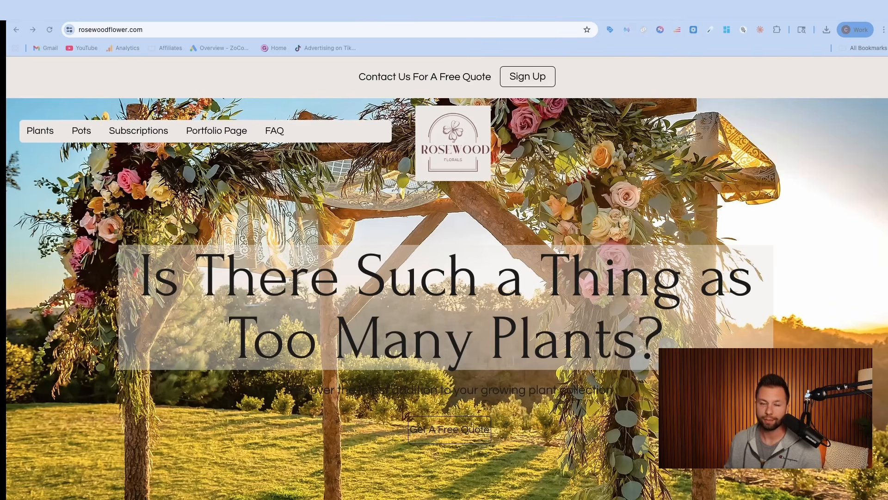
pyautogui.click(131, 31)
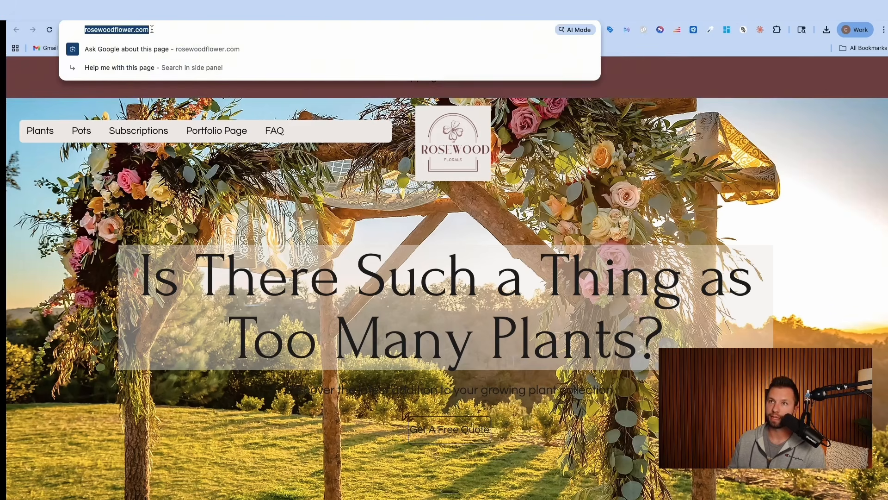
pyautogui.press('Return')
pyautogui.scroll(-15, 212, 176)
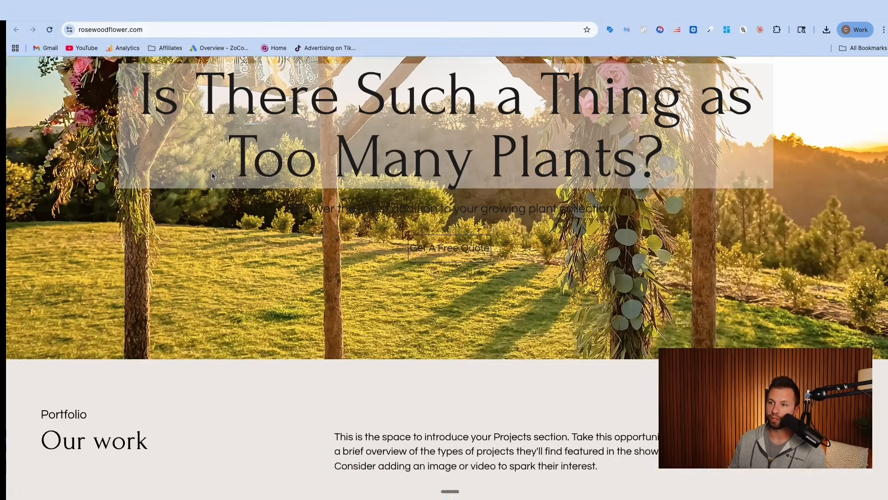
pyautogui.scroll(-20, 212, 176)
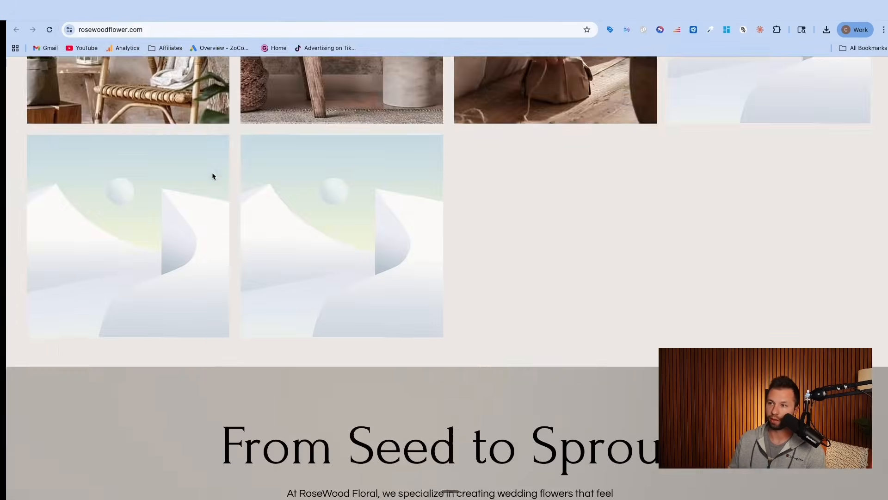
pyautogui.scroll(-20, 212, 177)
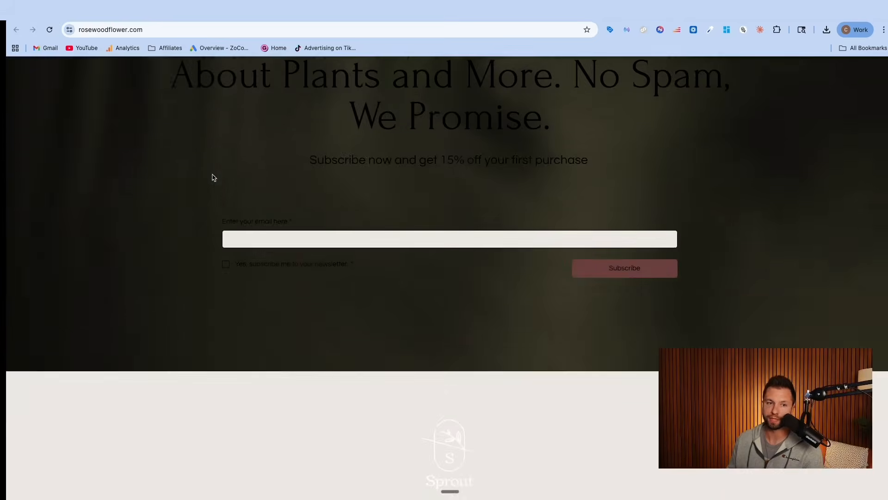